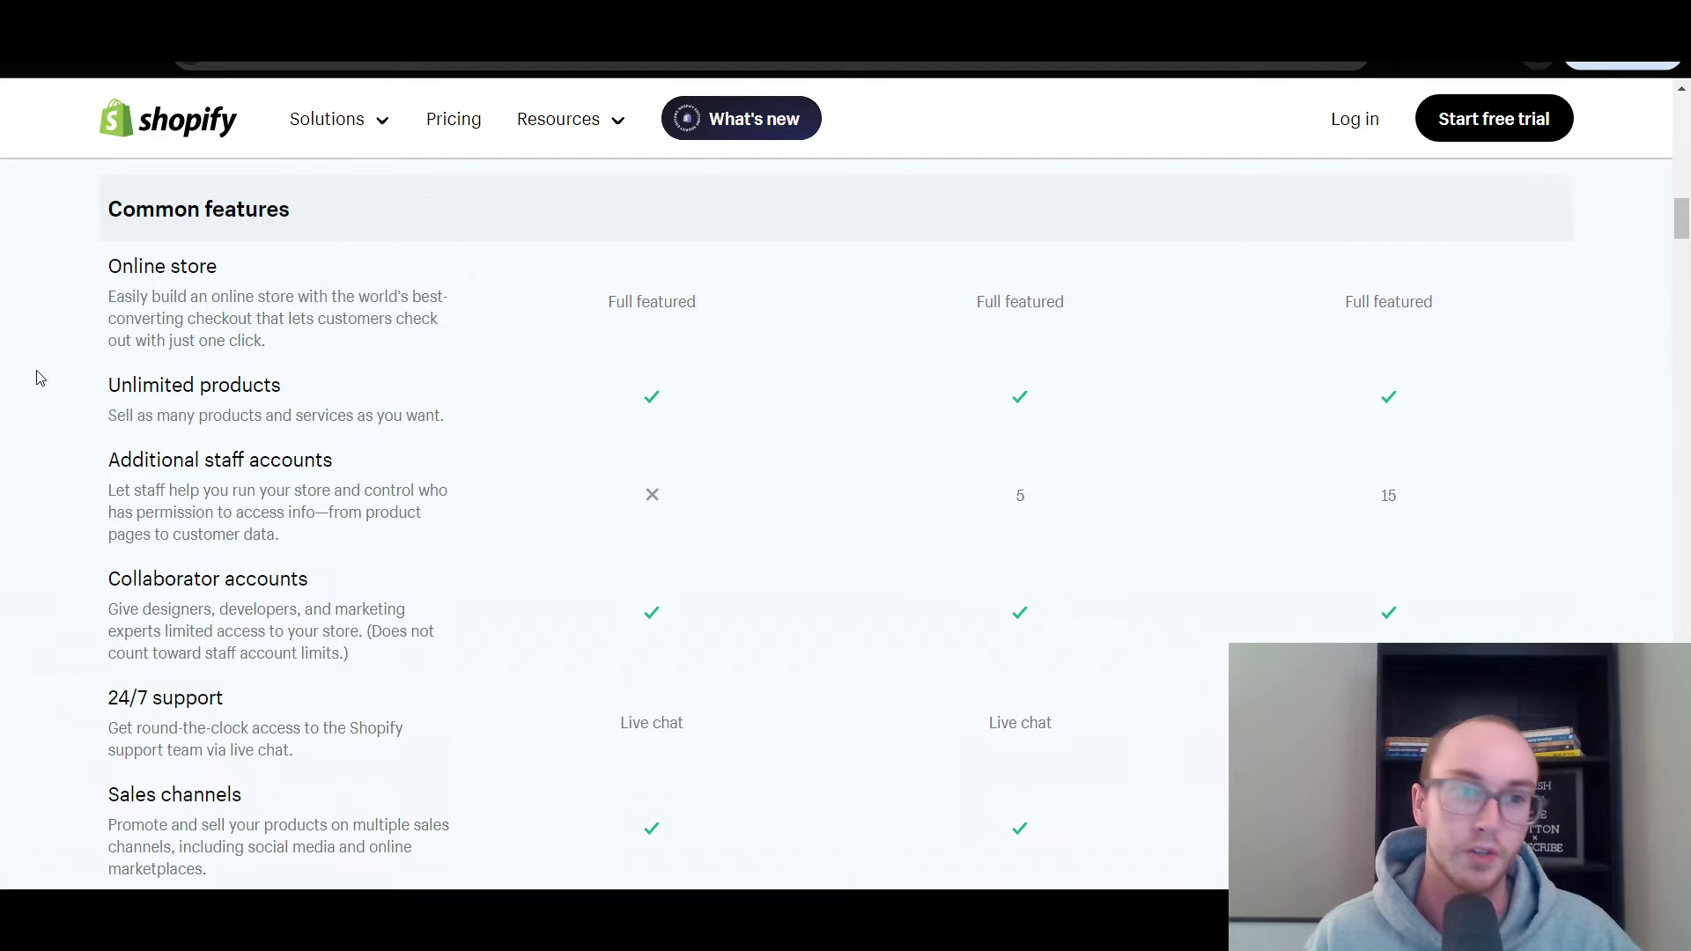
scroll(64, 411, "up", 6)
scroll(64, 412, "down", 1)
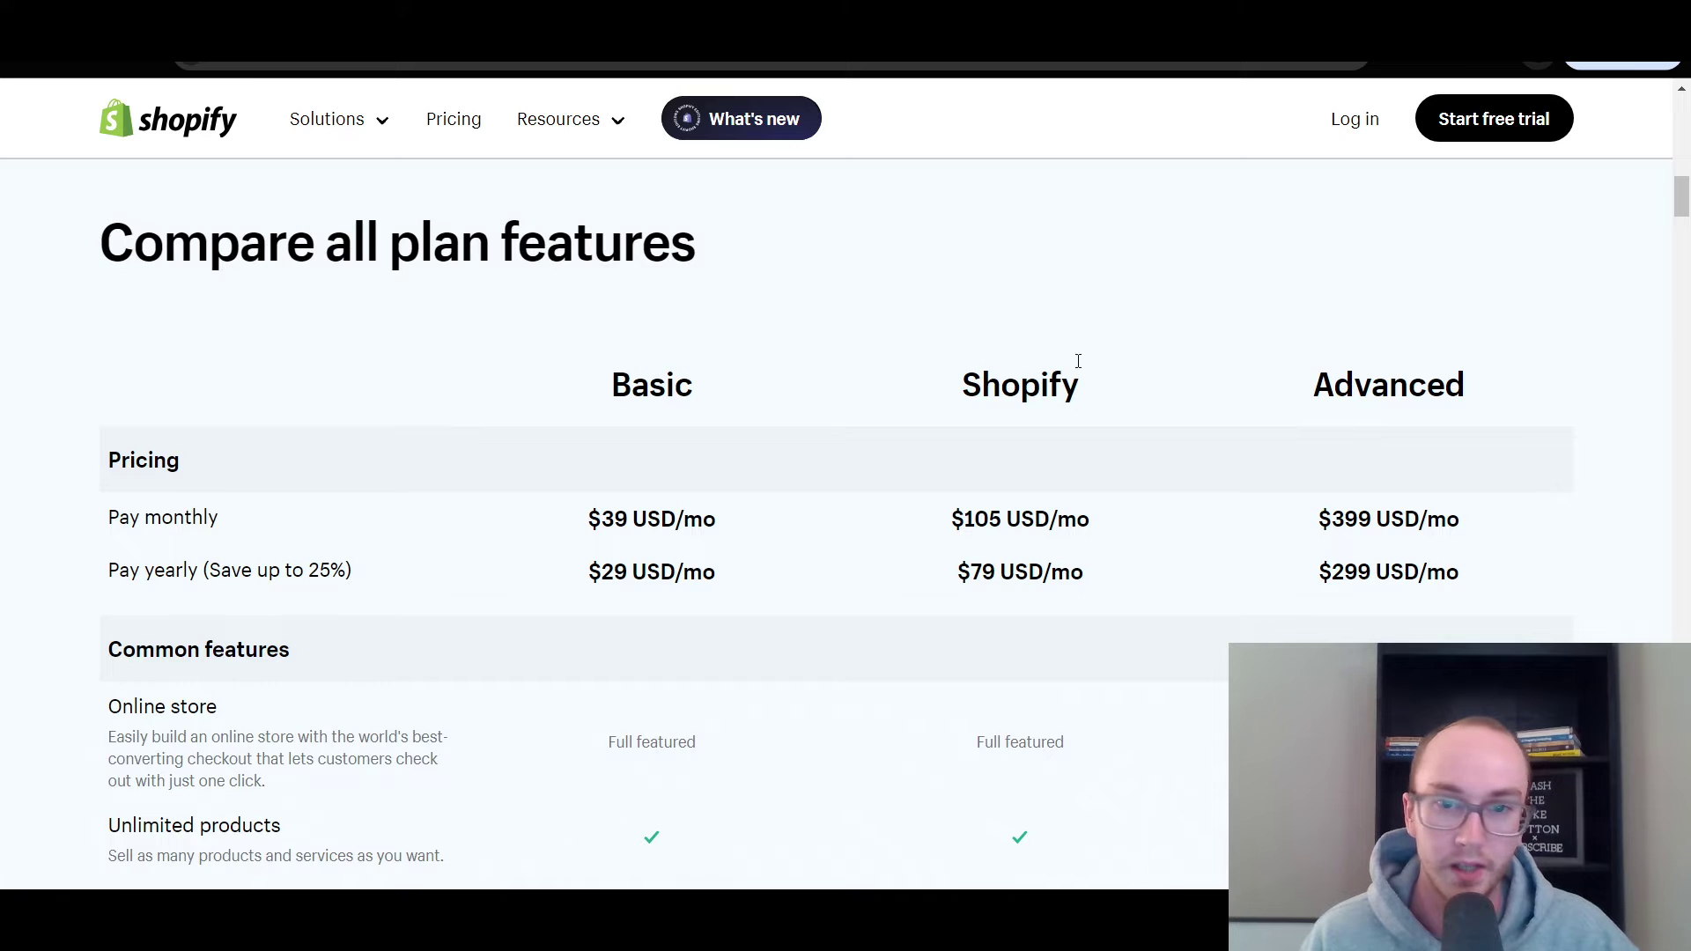
scroll(845, 359, "down", 3)
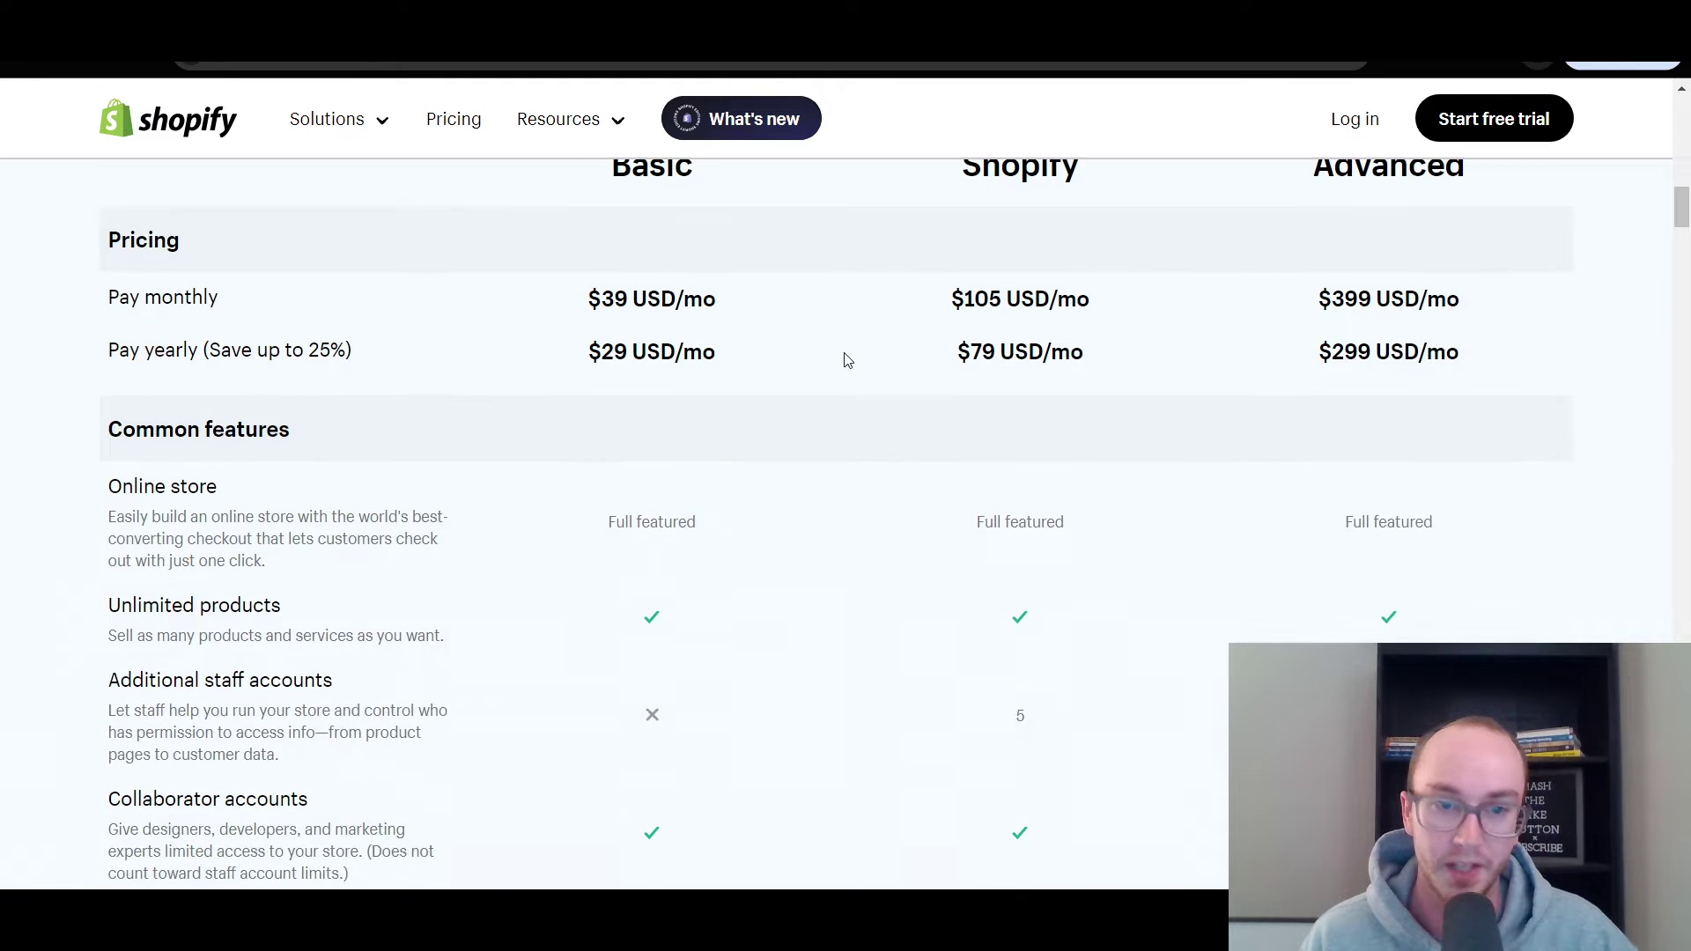
scroll(763, 479, "up", 1)
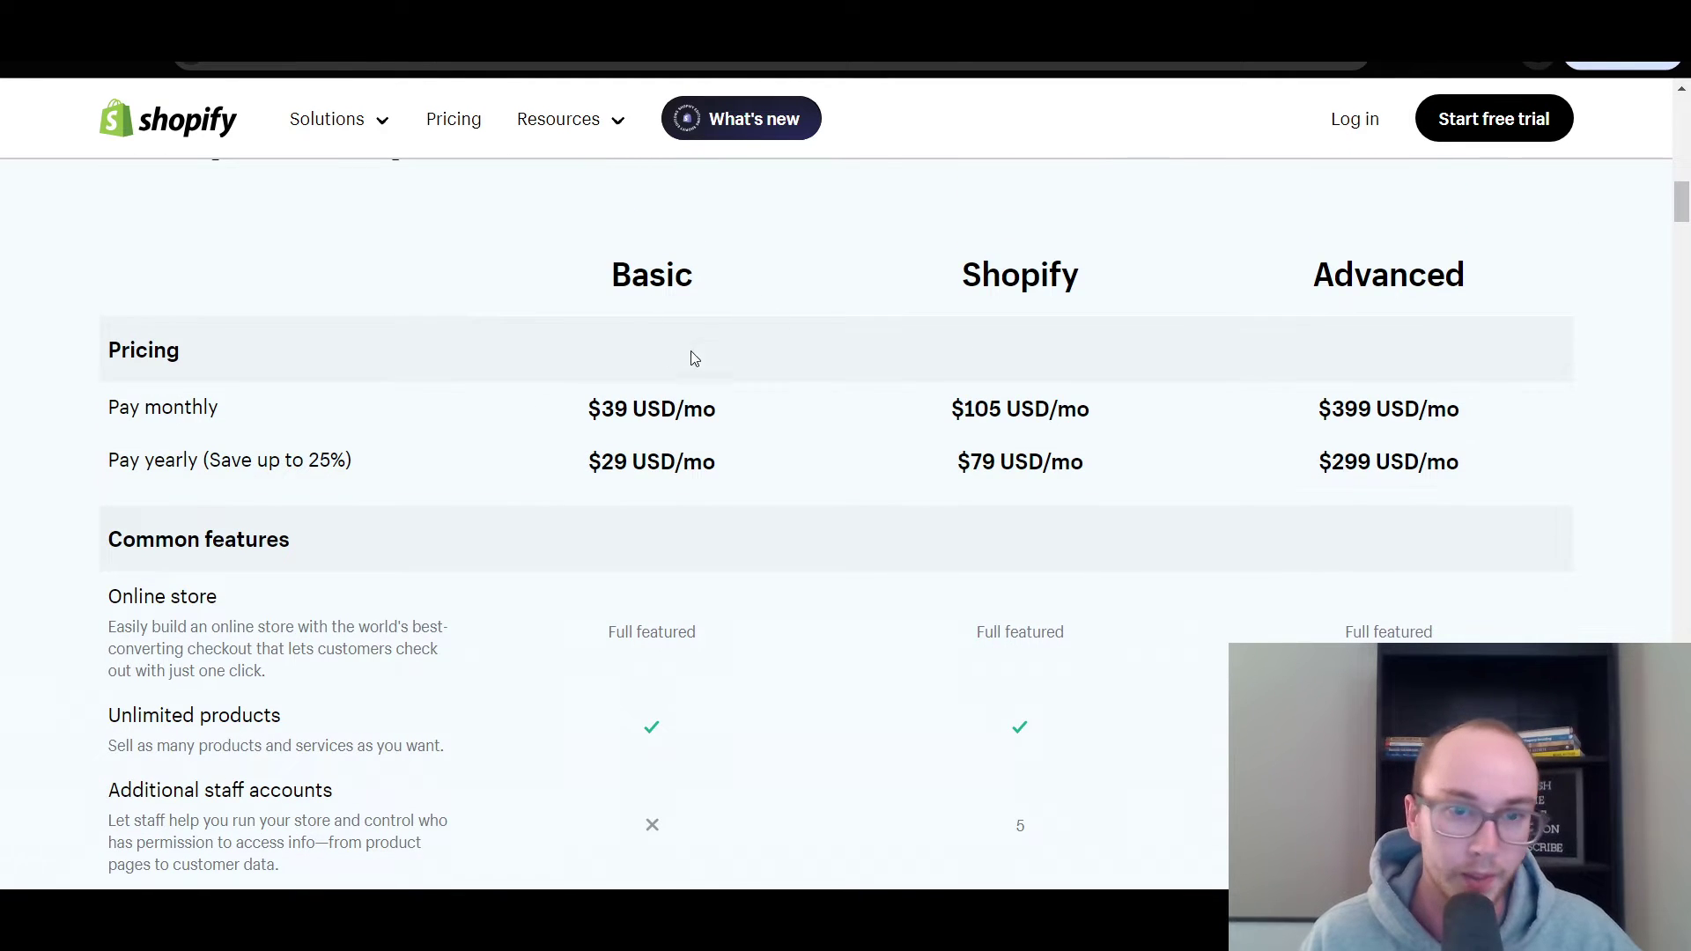
scroll(845, 340, "down", 2)
scroll(835, 374, "down", 2)
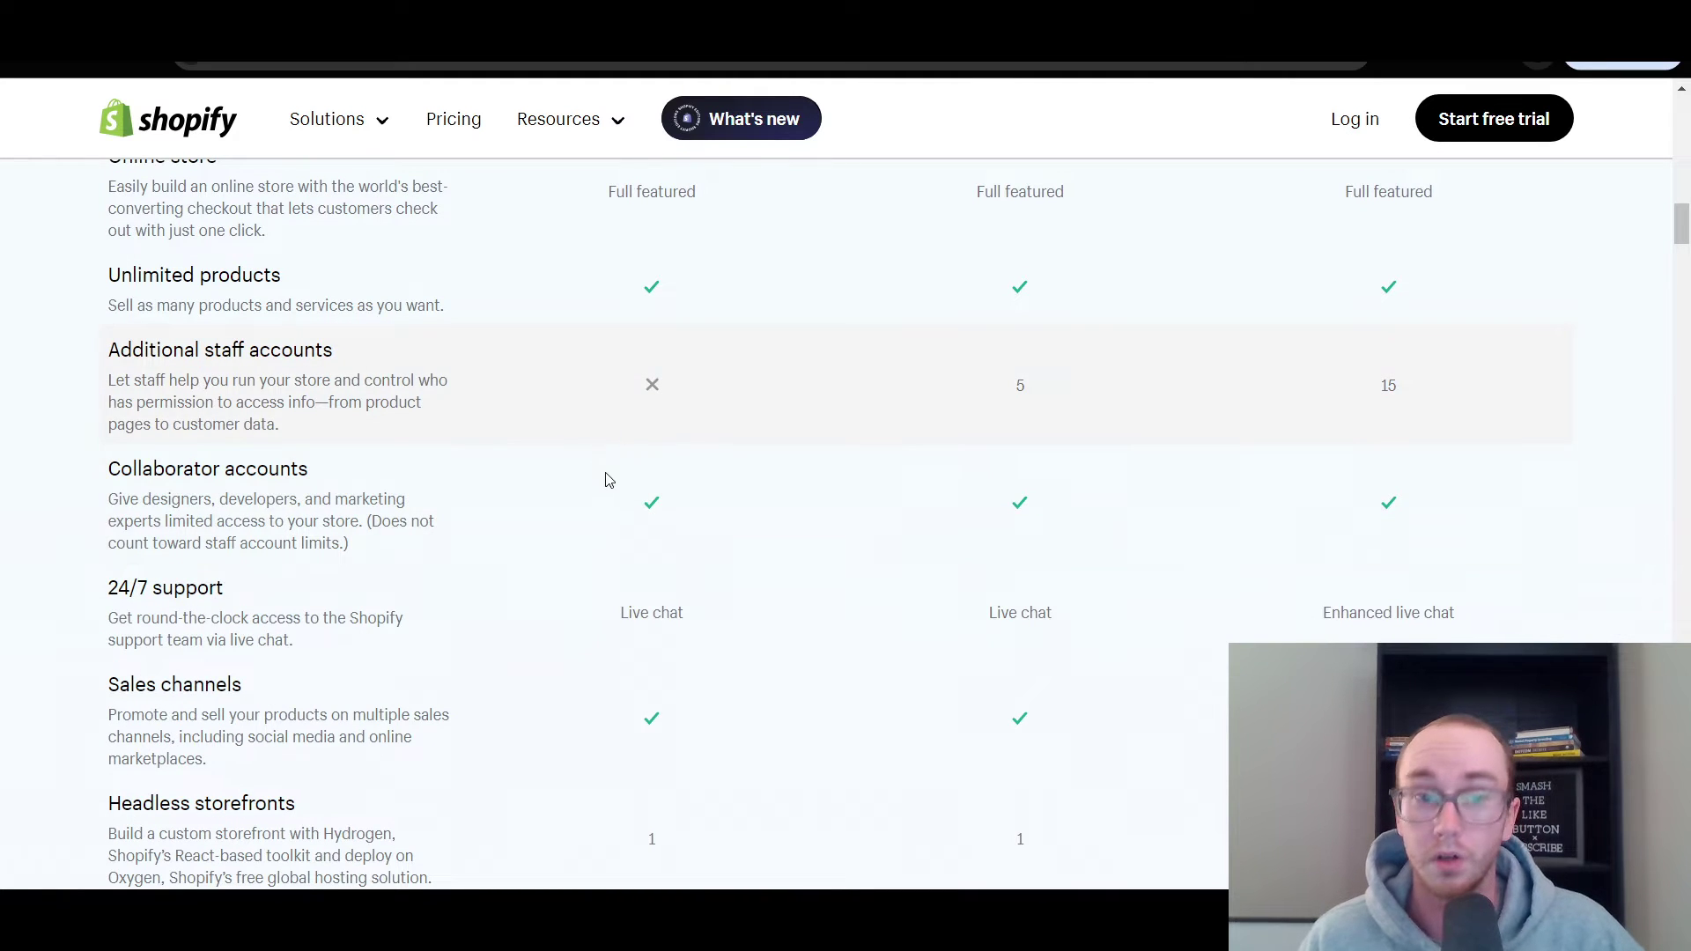
left_click_drag(98, 475, 385, 480)
left_click(122, 521)
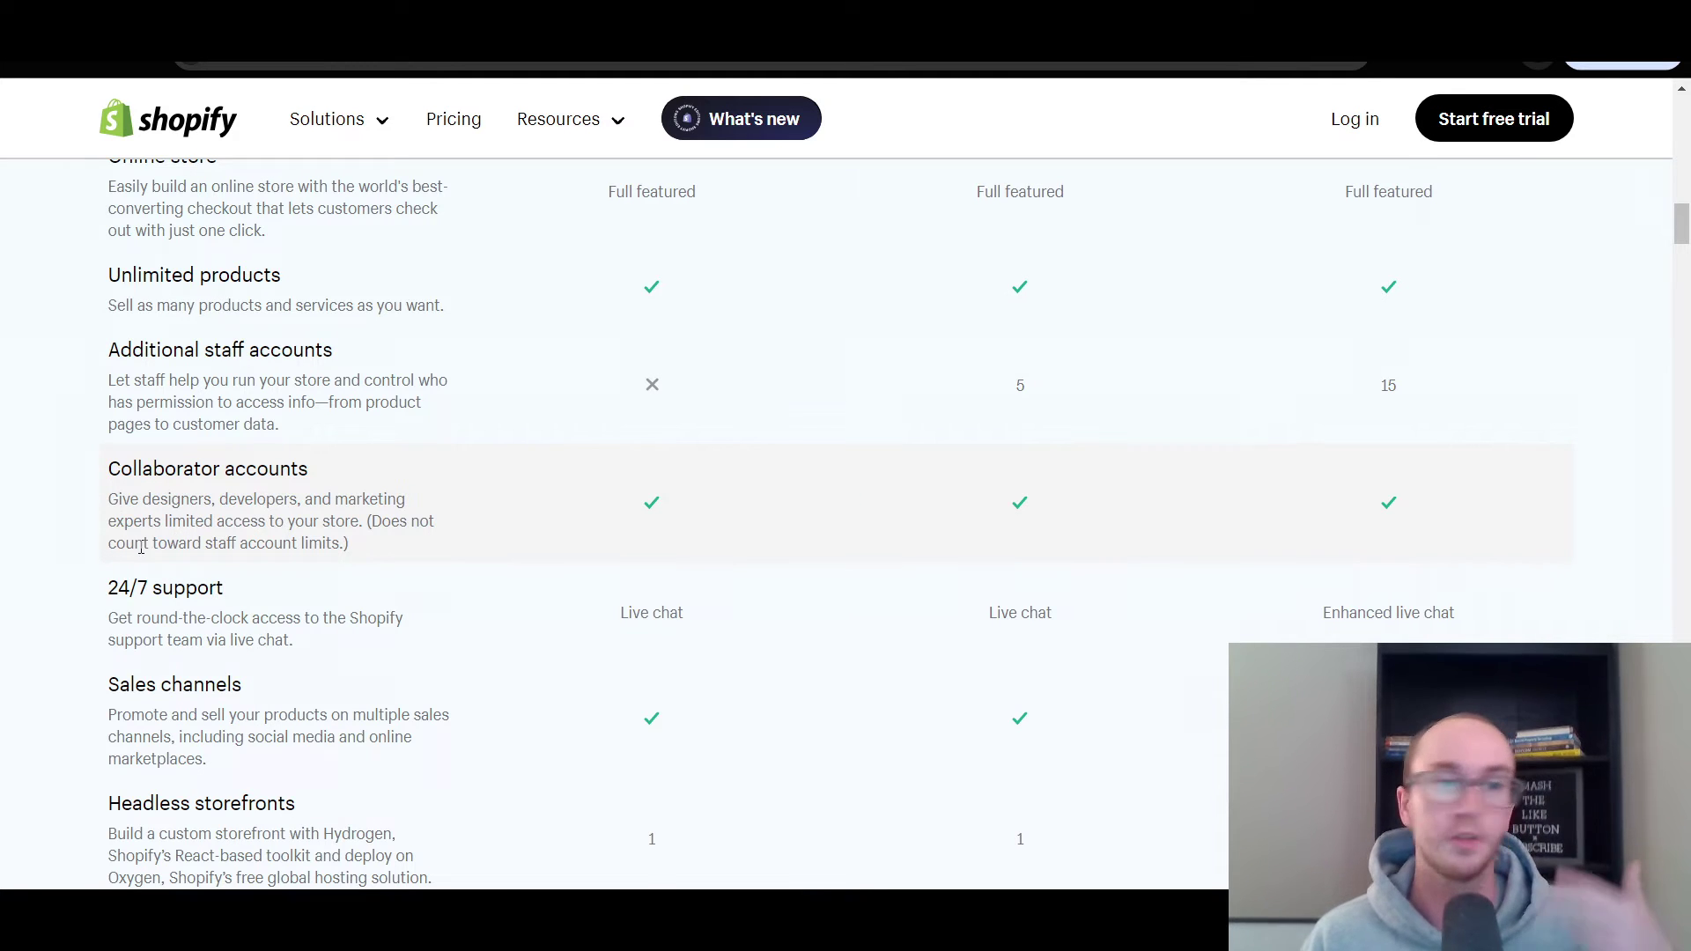
left_click_drag(153, 521, 373, 547)
left_click(377, 531)
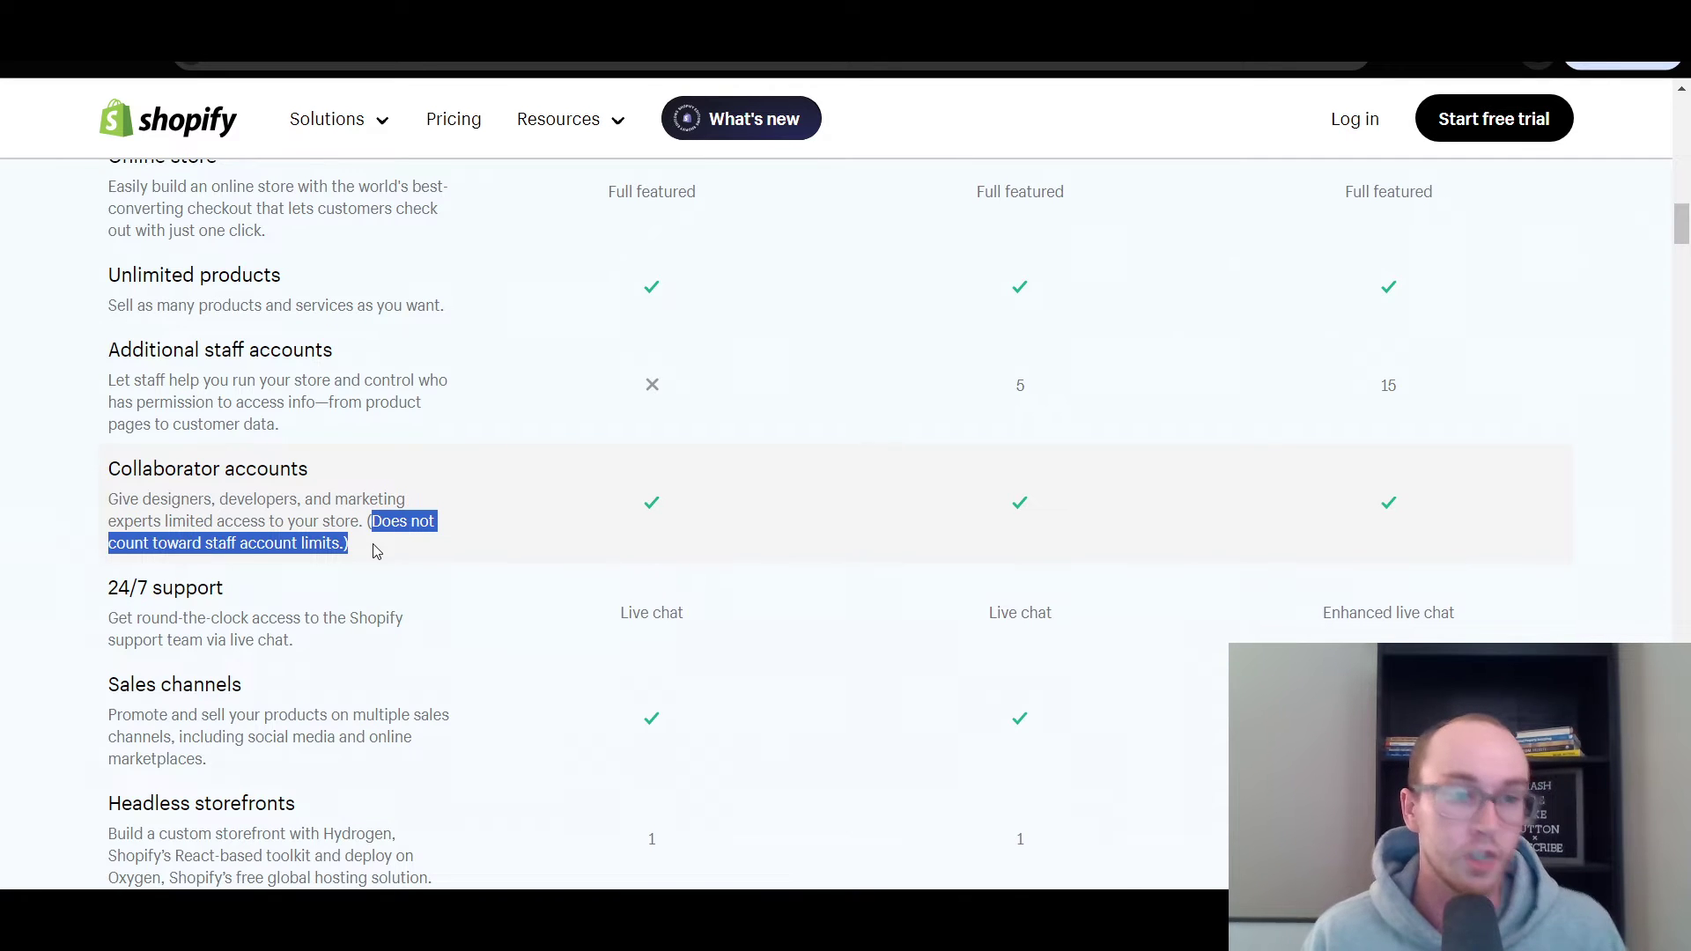
left_click(377, 551)
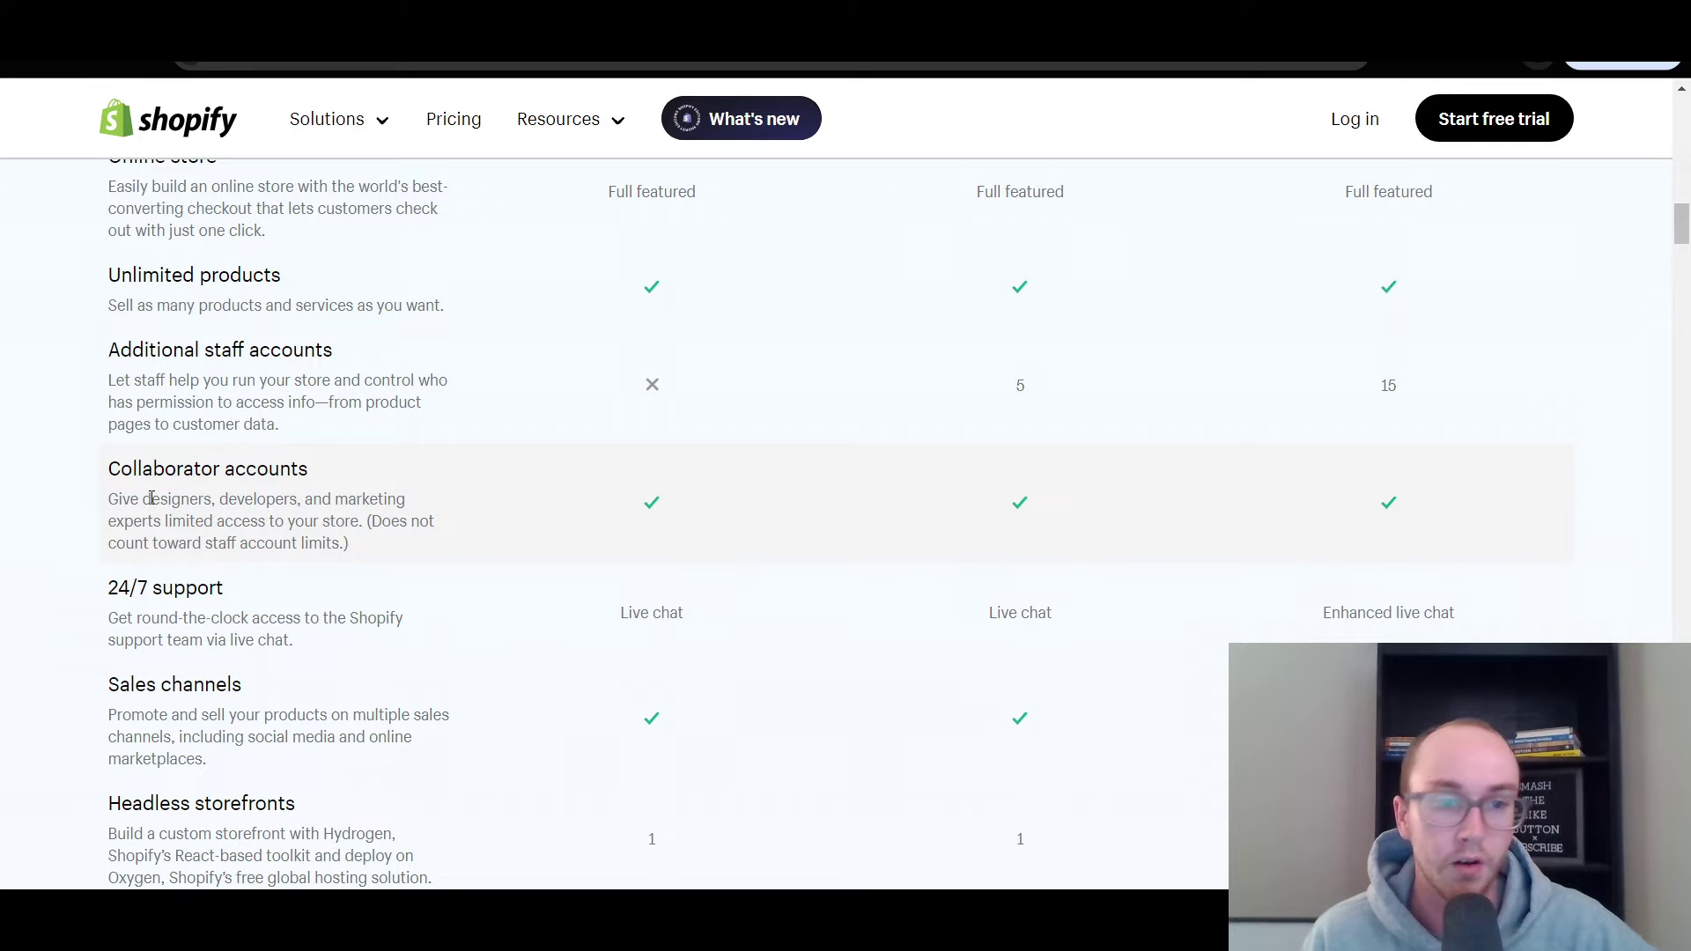
left_click_drag(149, 499, 190, 499)
double_click(261, 499)
left_click(362, 492)
left_click_drag(362, 491, 494, 530)
left_click(507, 536)
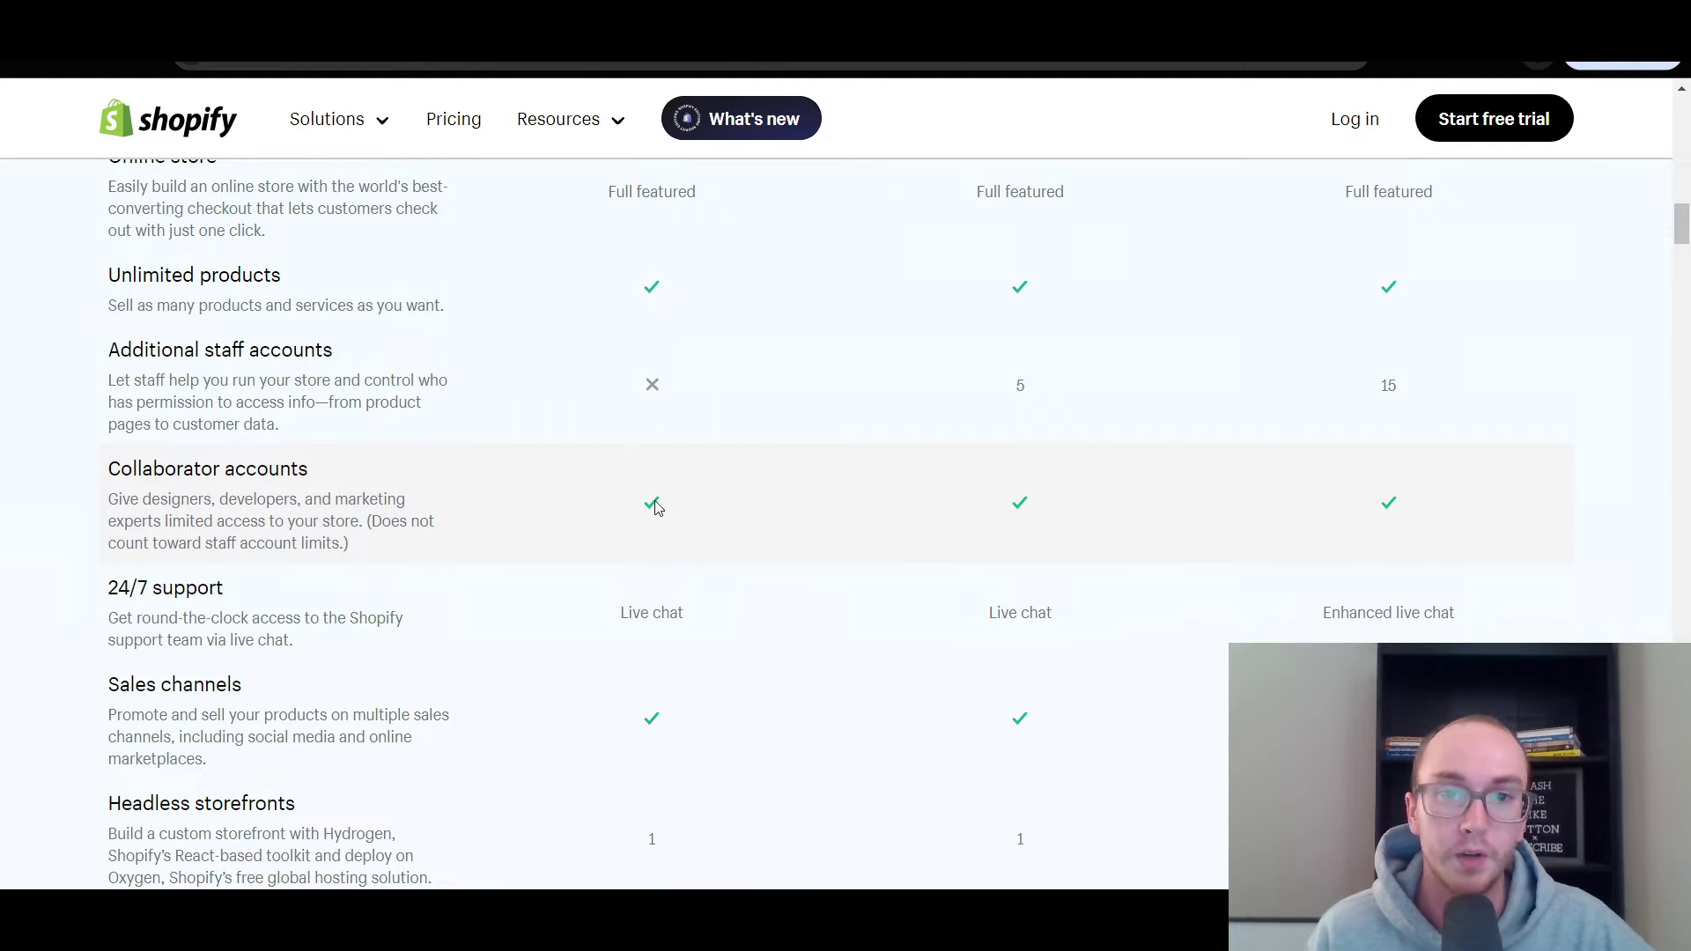
- Review the comparison table, then move down to the Retail ($89), Shopify Plus ($2300) and Enterprise alternatives
scroll(669, 546, "up", 1)
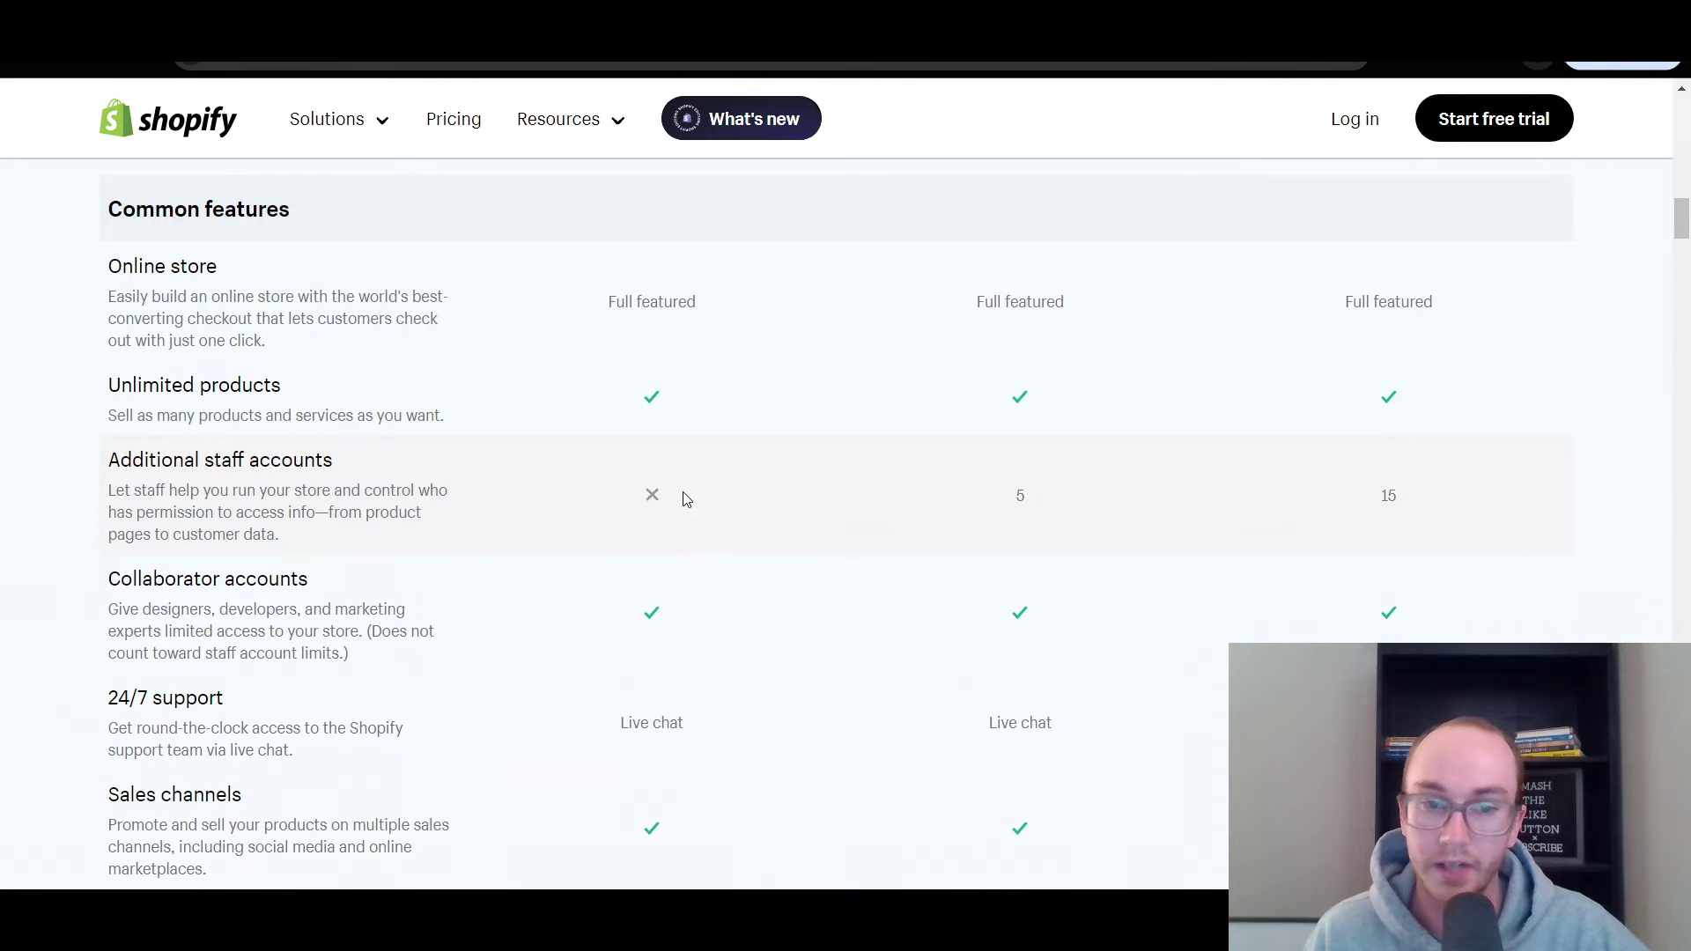
scroll(659, 515, "up", 3)
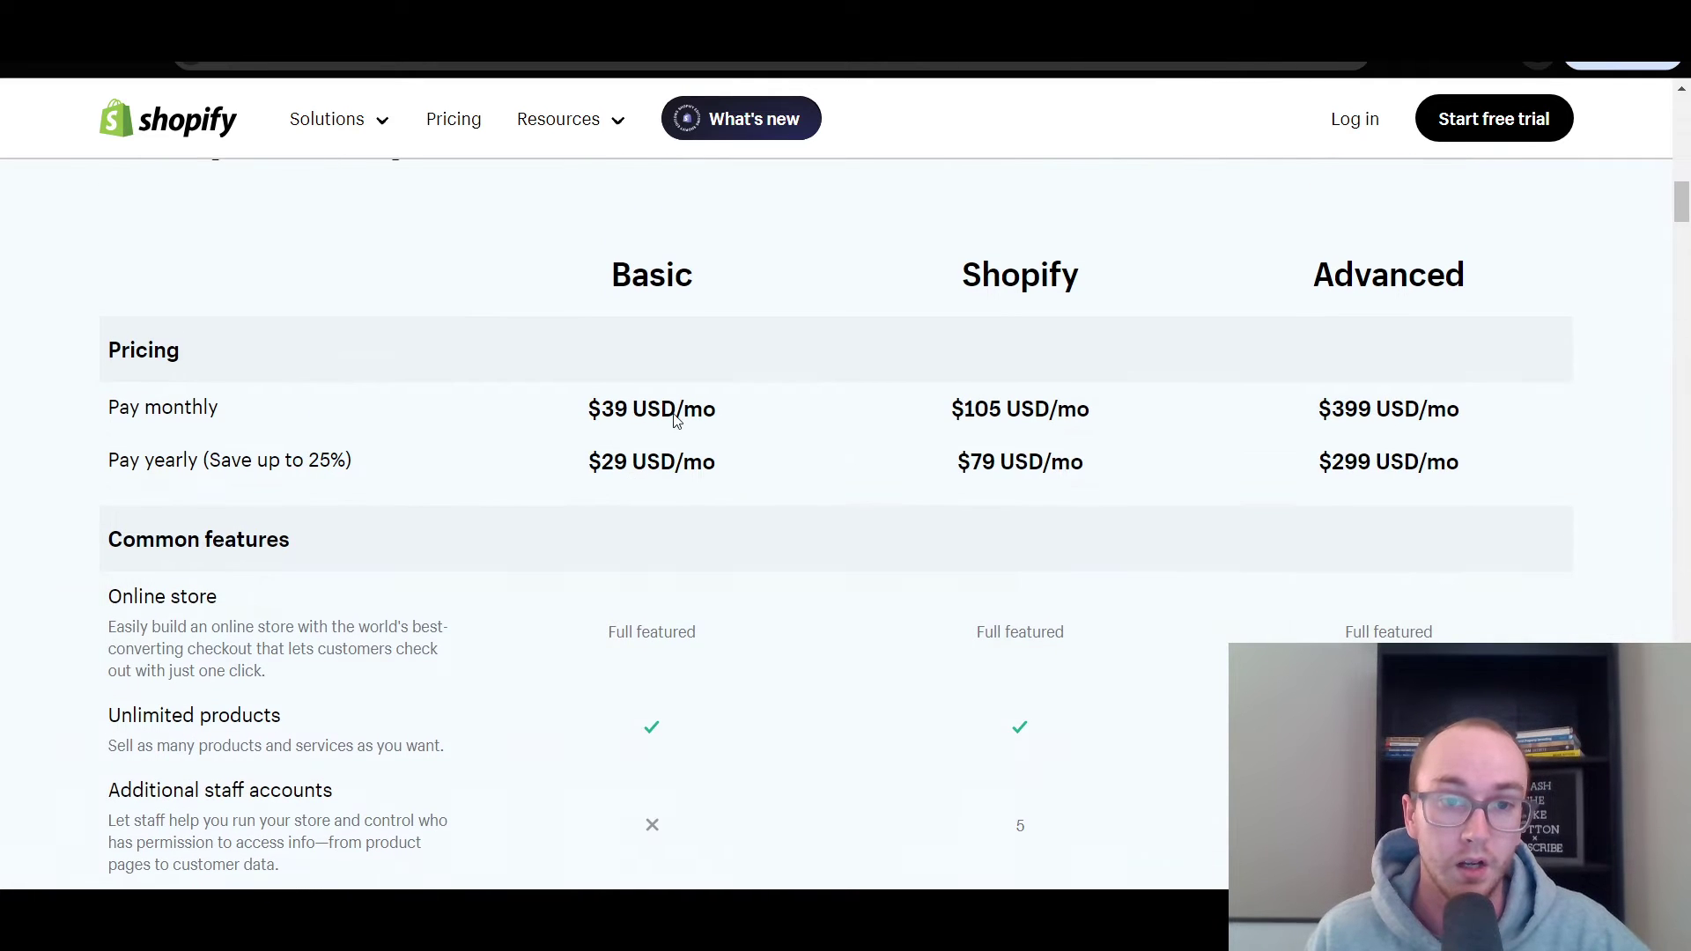
scroll(684, 513, "down", 3)
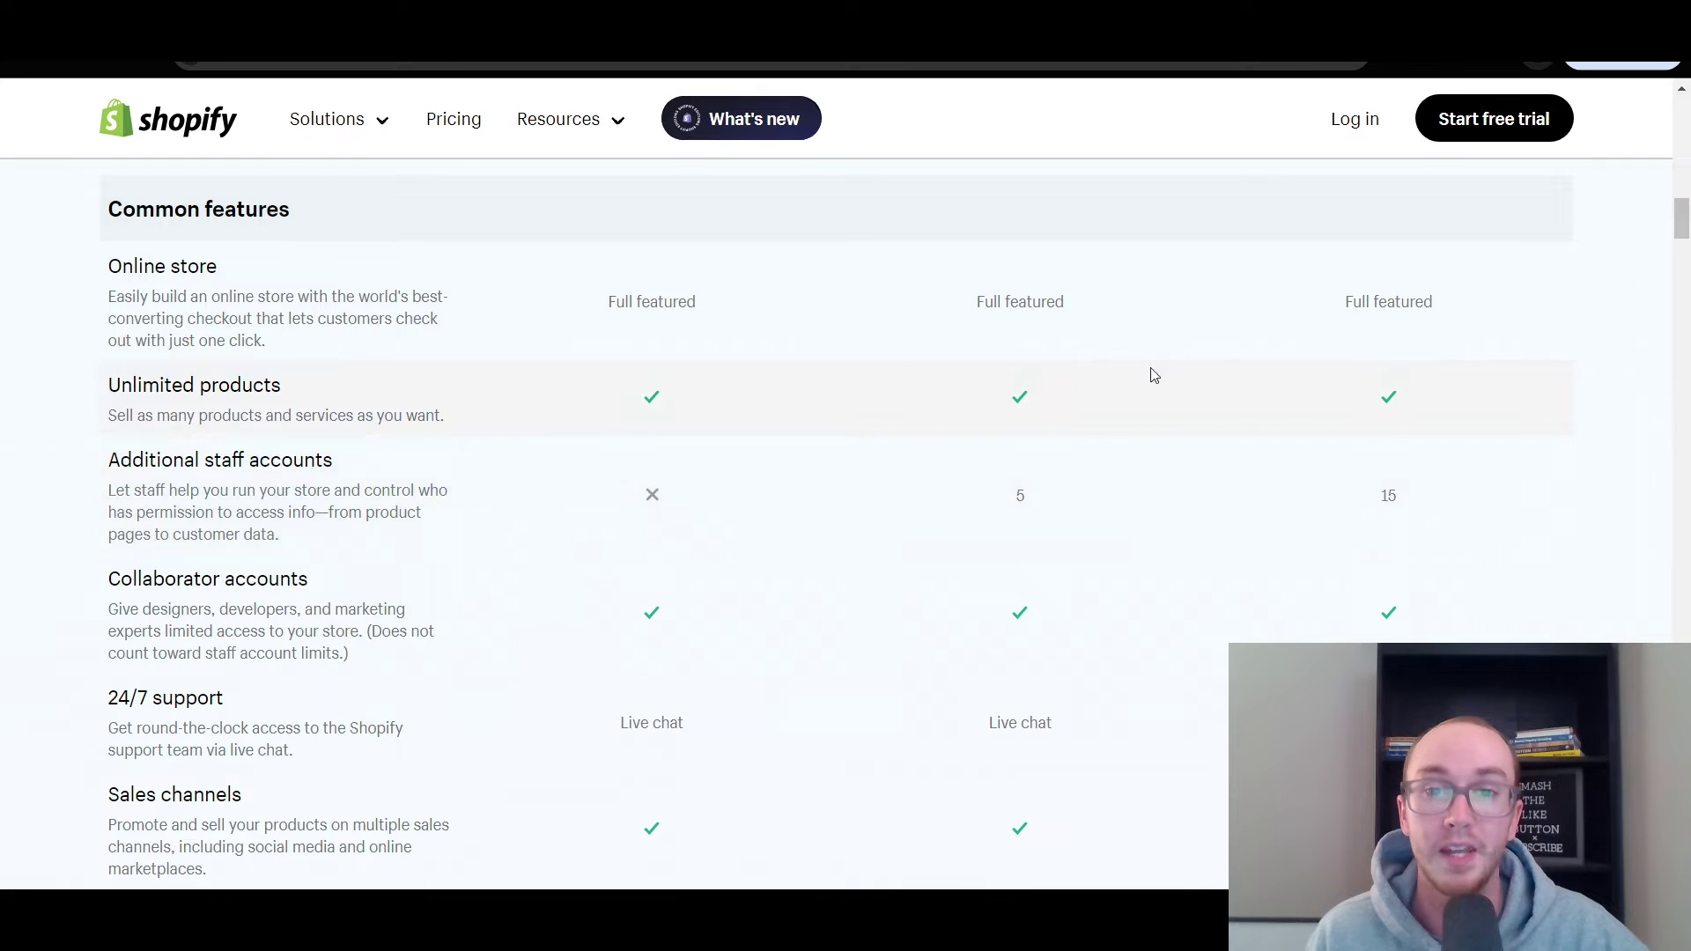
scroll(1012, 490, "up", 1)
scroll(1021, 495, "down", 1)
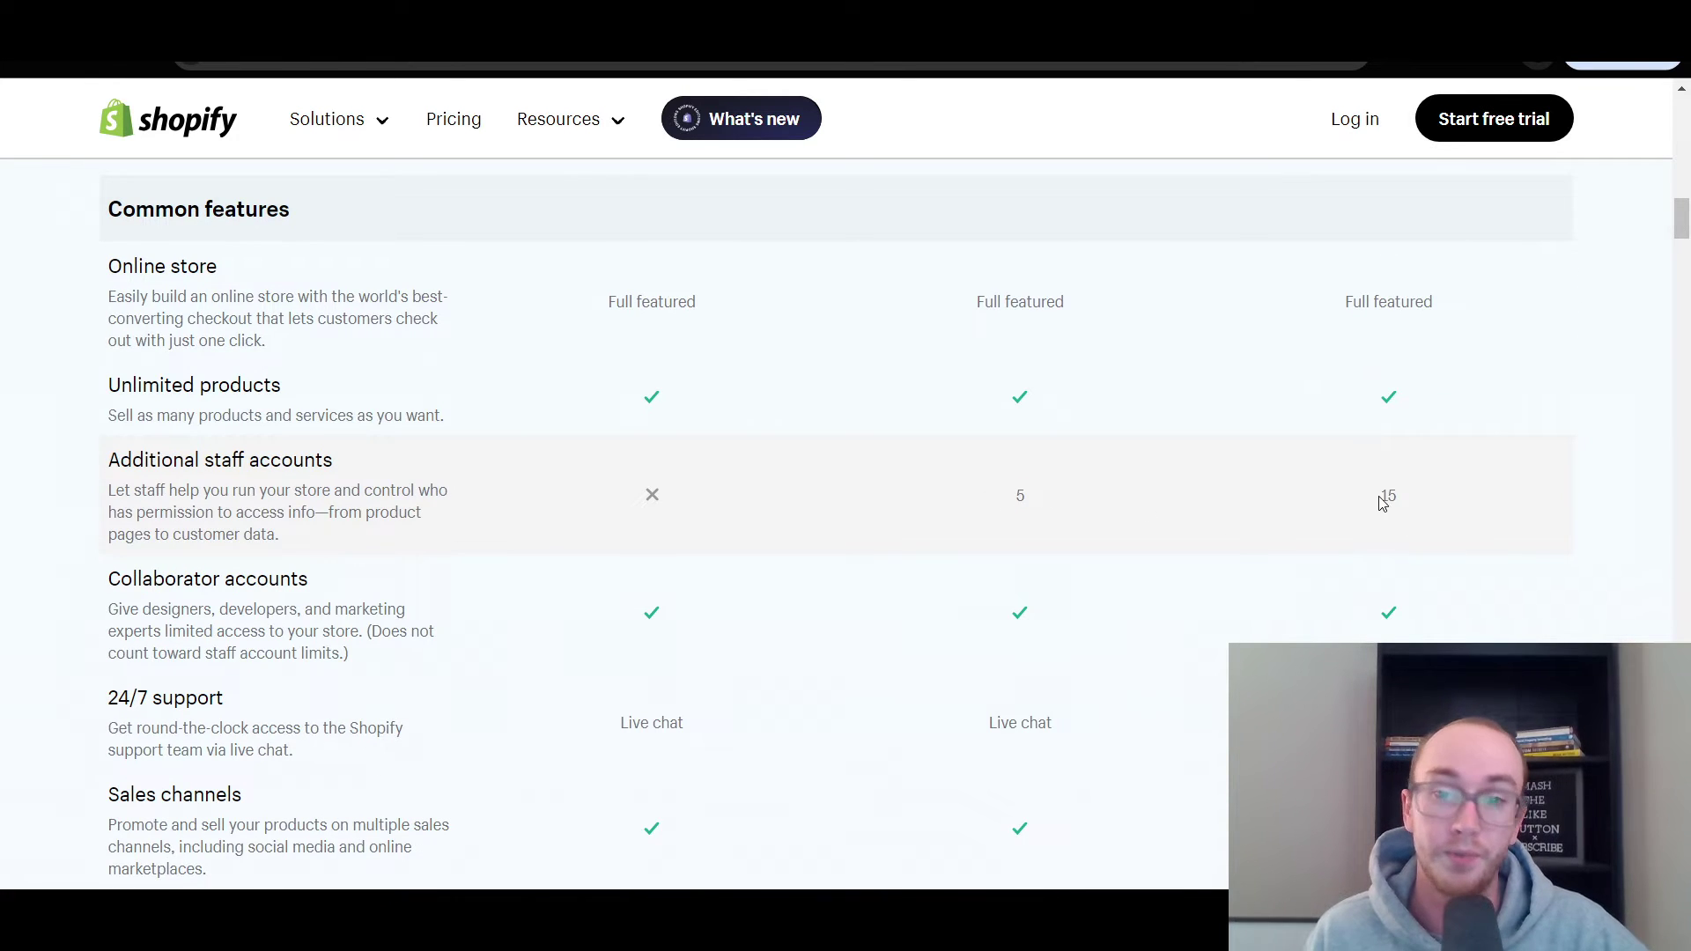
scroll(1449, 502, "up", 2)
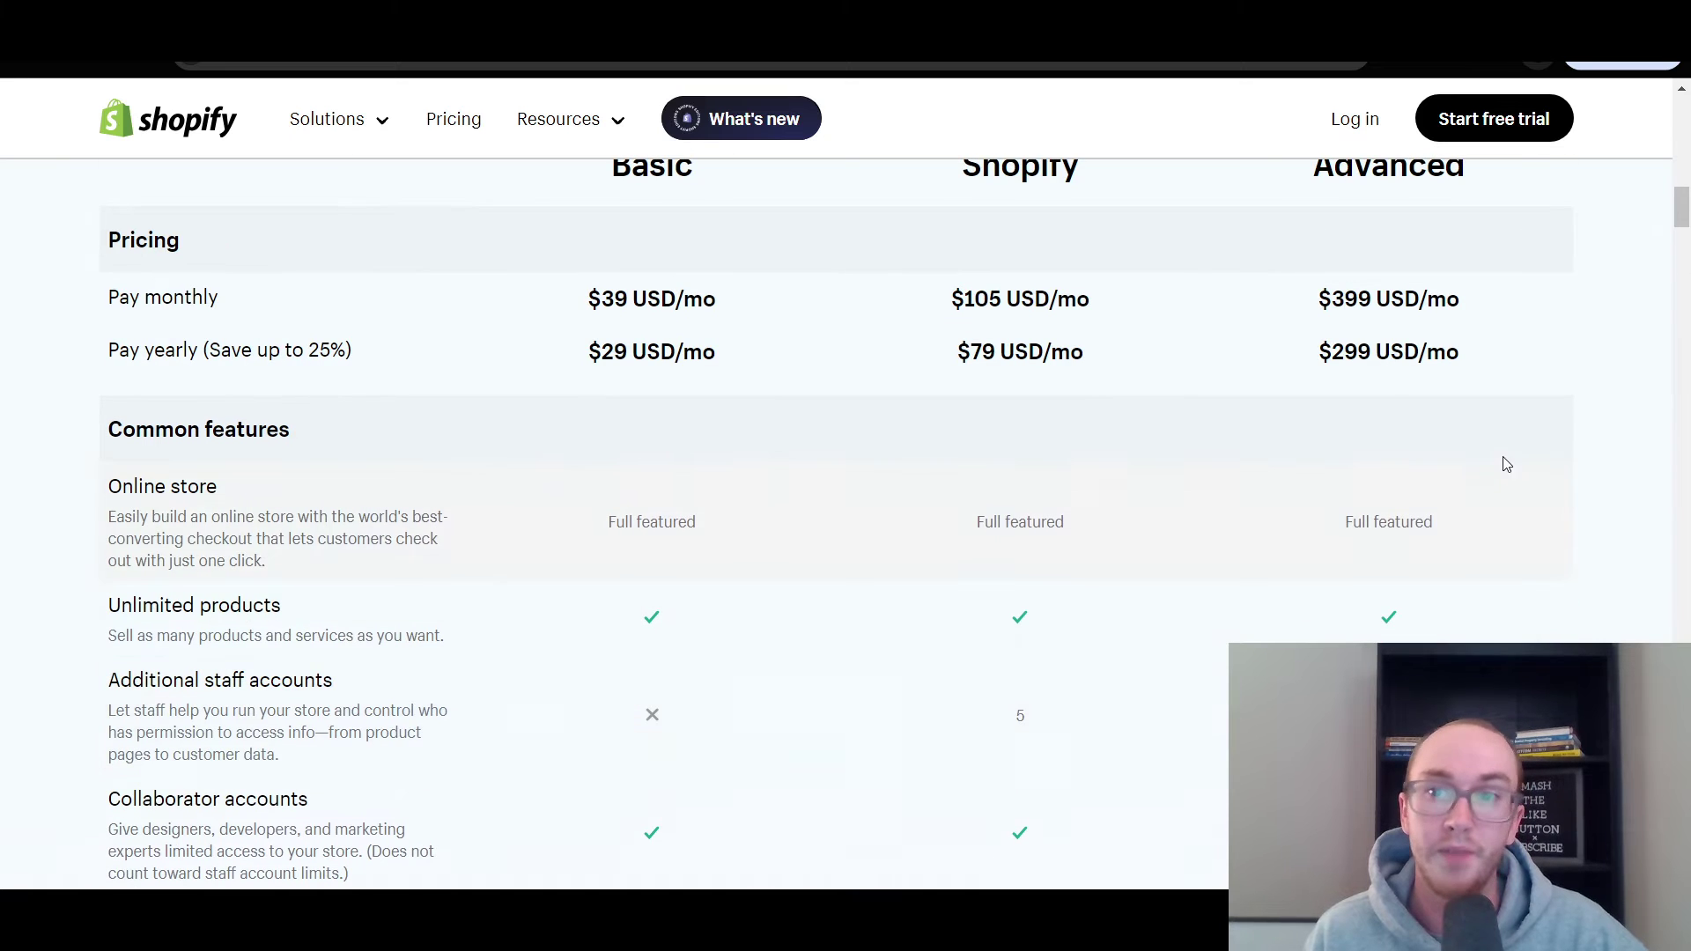
left_click_drag(1680, 227, 1680, 239)
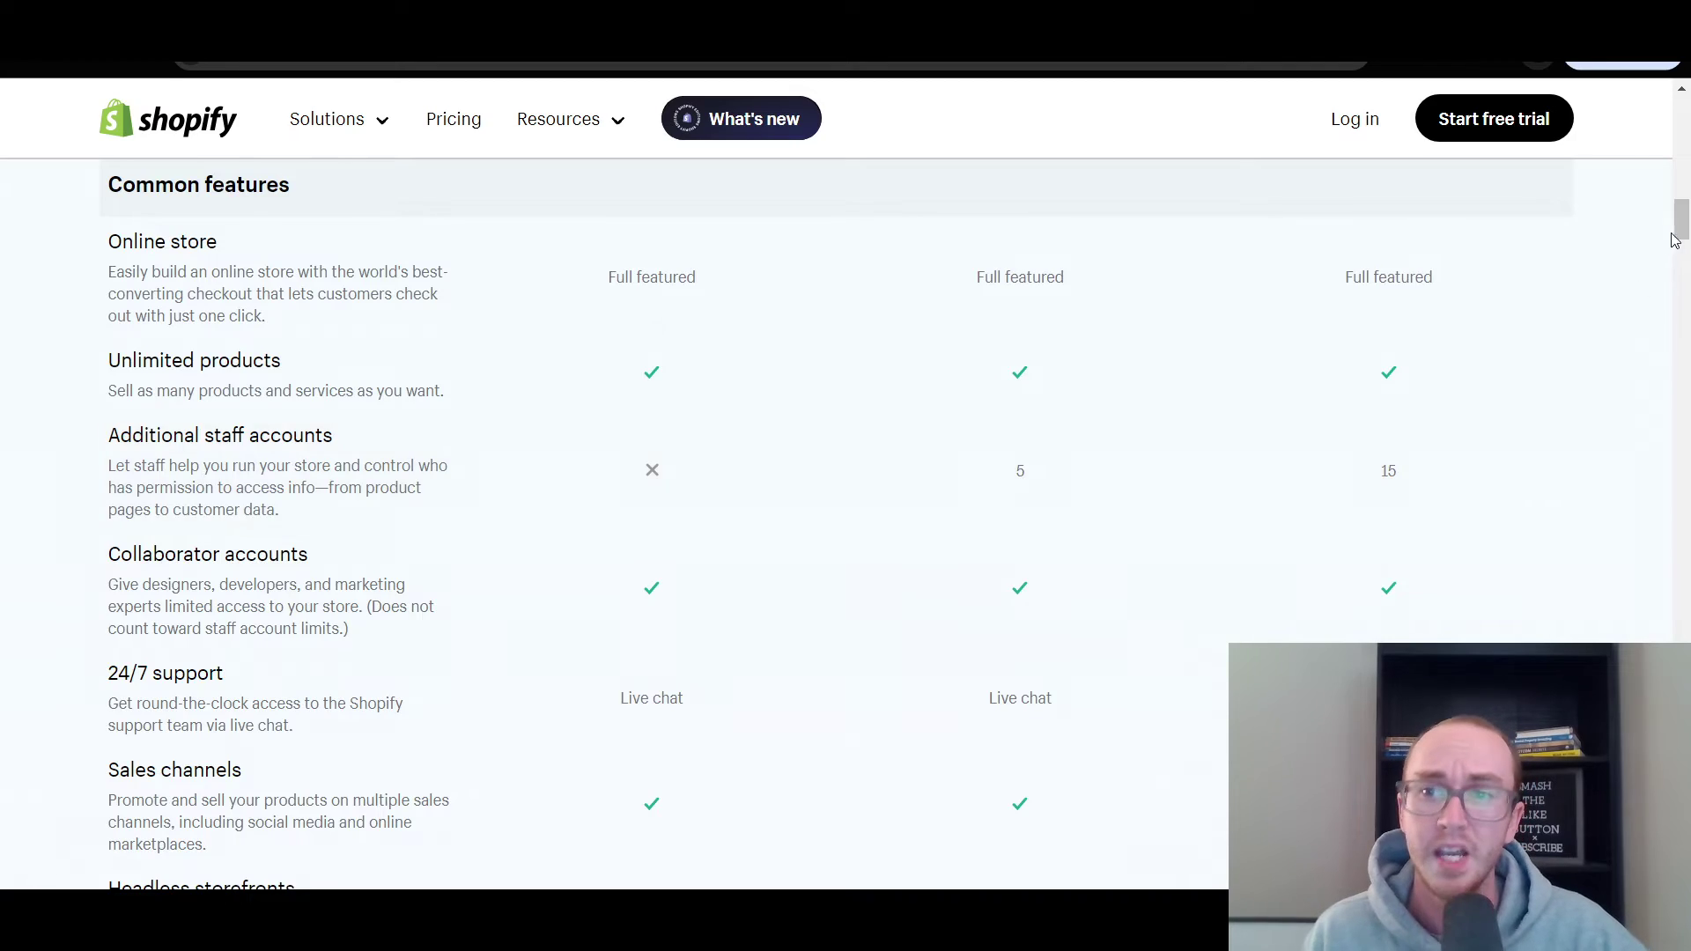
left_click_drag(1679, 239, 1663, 572)
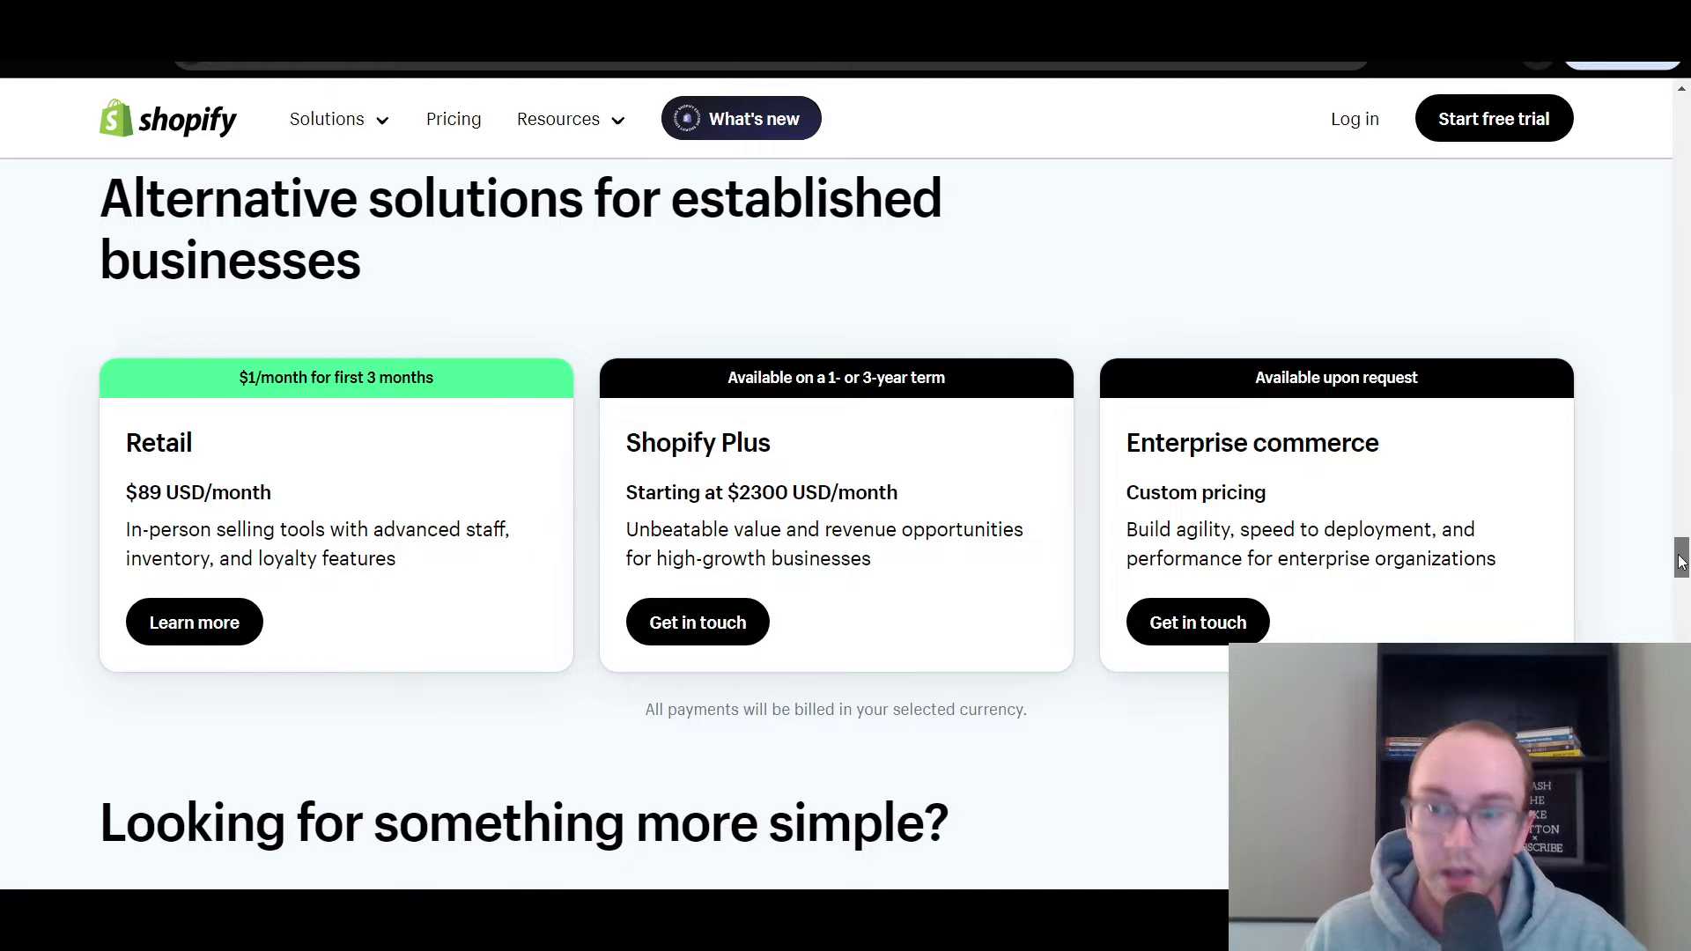
- Return to the Common features table and highlight the 15 in the Additional staff accounts row
left_click_drag(1681, 562, 1682, 561)
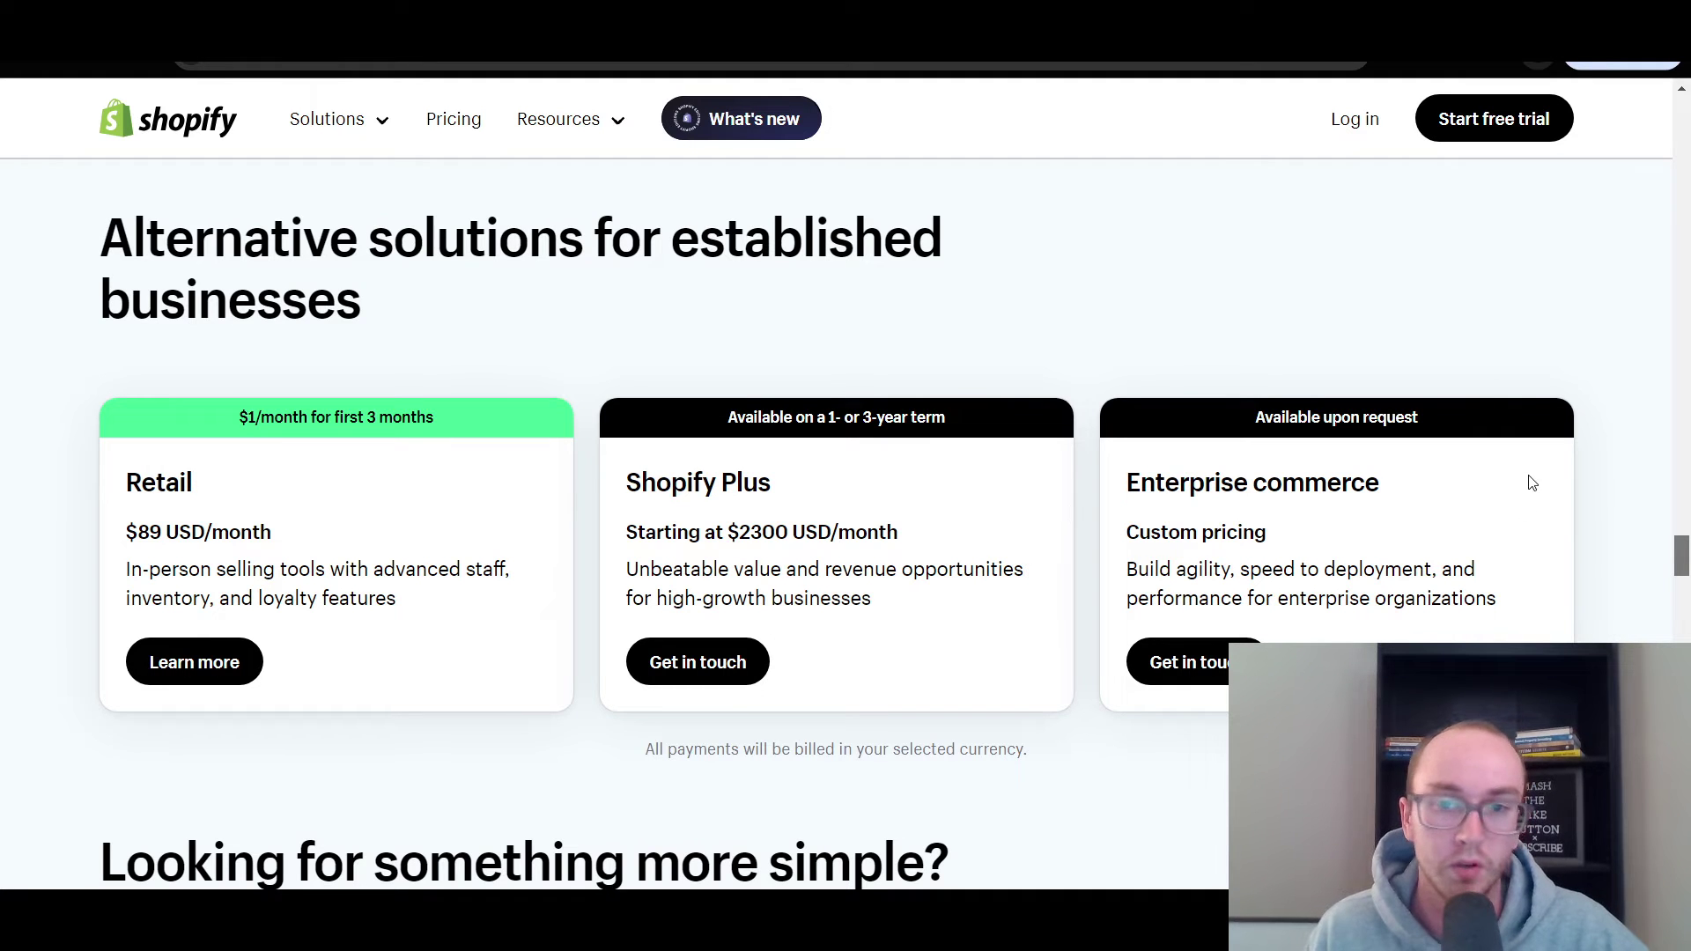
scroll(1054, 631, "up", 1)
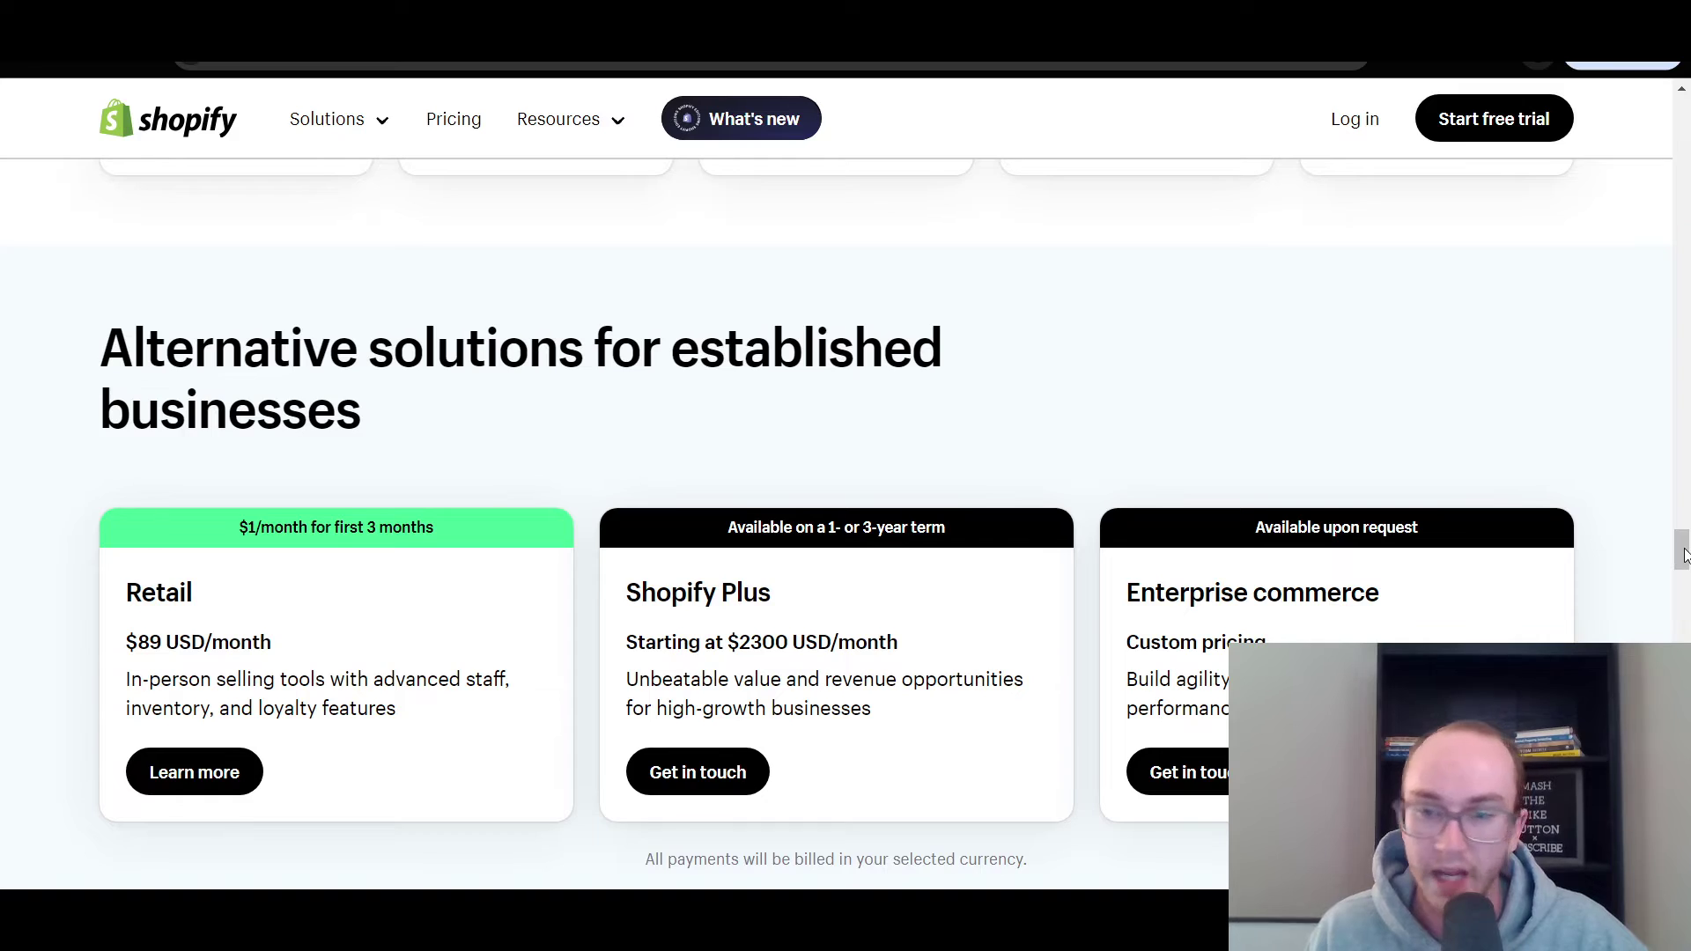
left_click_drag(1684, 555, 1685, 225)
left_click_drag(1413, 458, 1366, 458)
left_click(1476, 472)
scroll(1497, 480, "up", 5)
scroll(1417, 372, "down", 3)
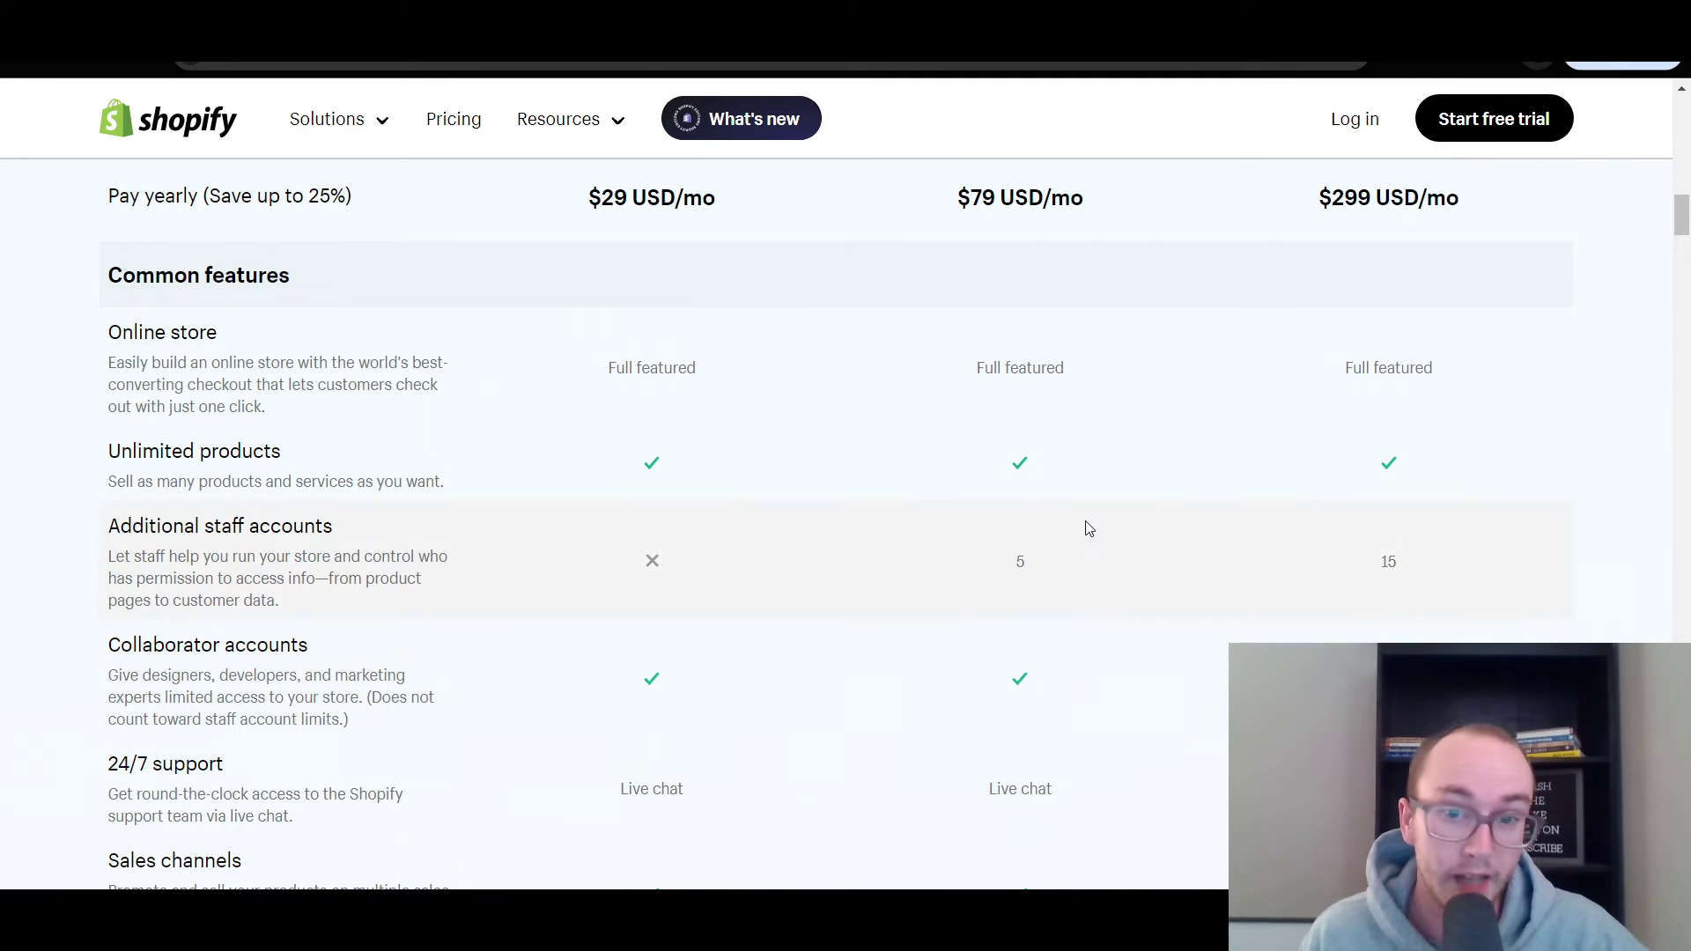
scroll(1084, 546, "up", 3)
scroll(1083, 555, "down", 3)
left_click_drag(988, 574, 1032, 579)
left_click(1048, 577)
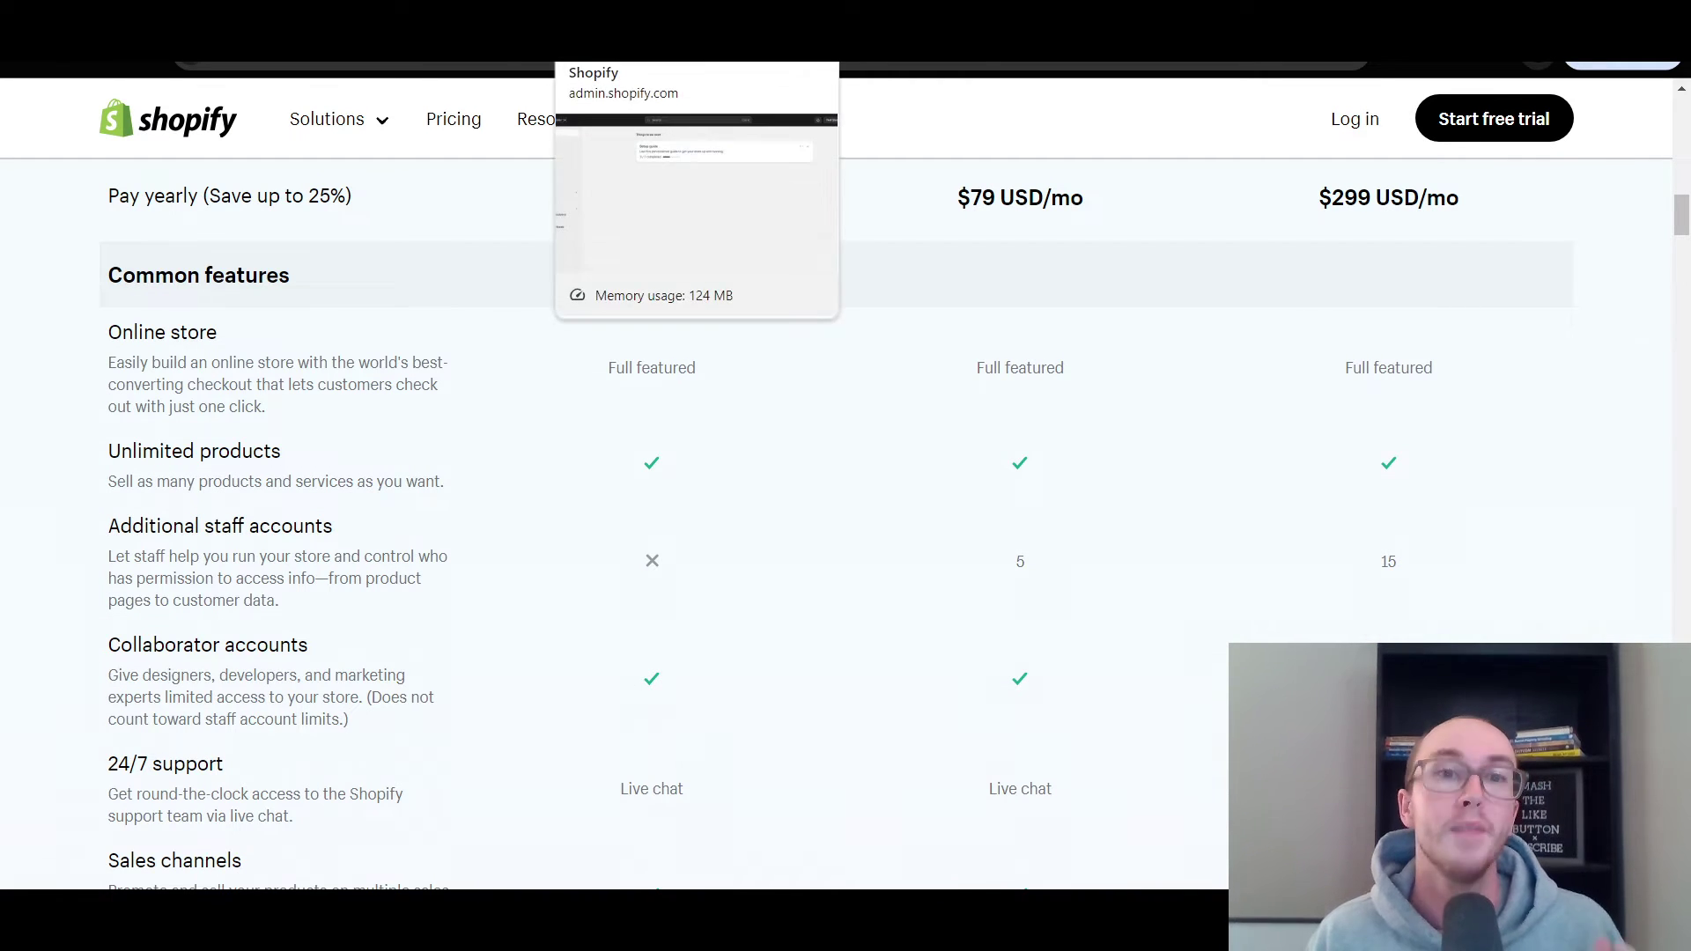
- Switch to the store admin and rerun the recent admin search for 'user'
left_click(634, 35)
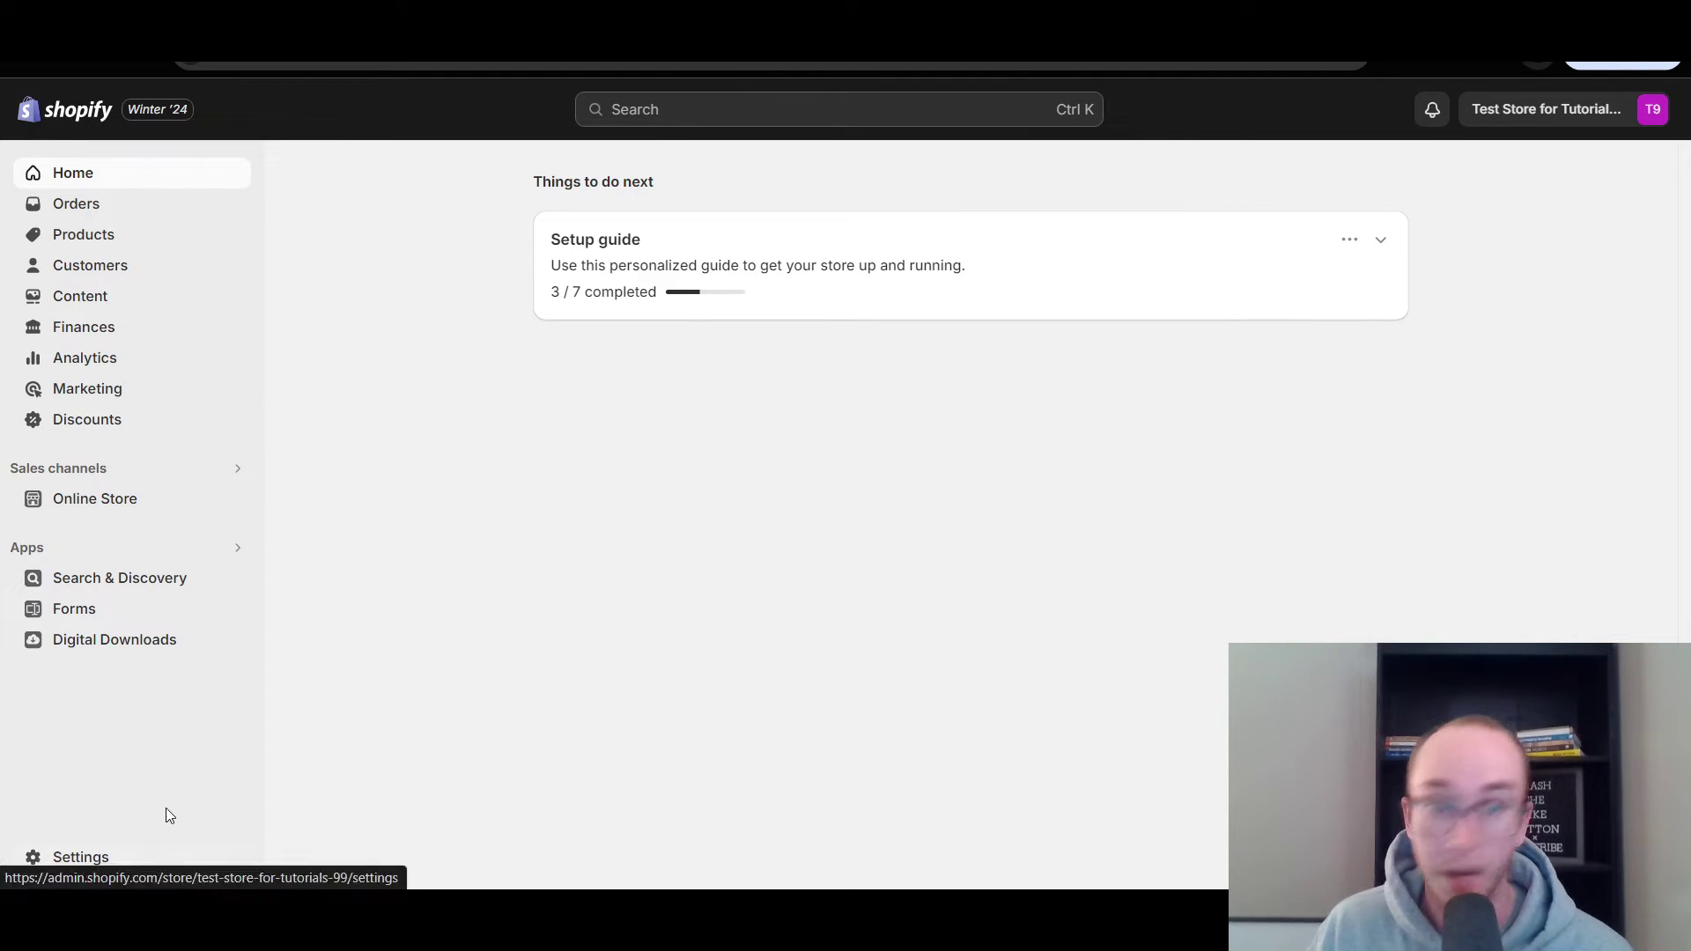
left_click(674, 111)
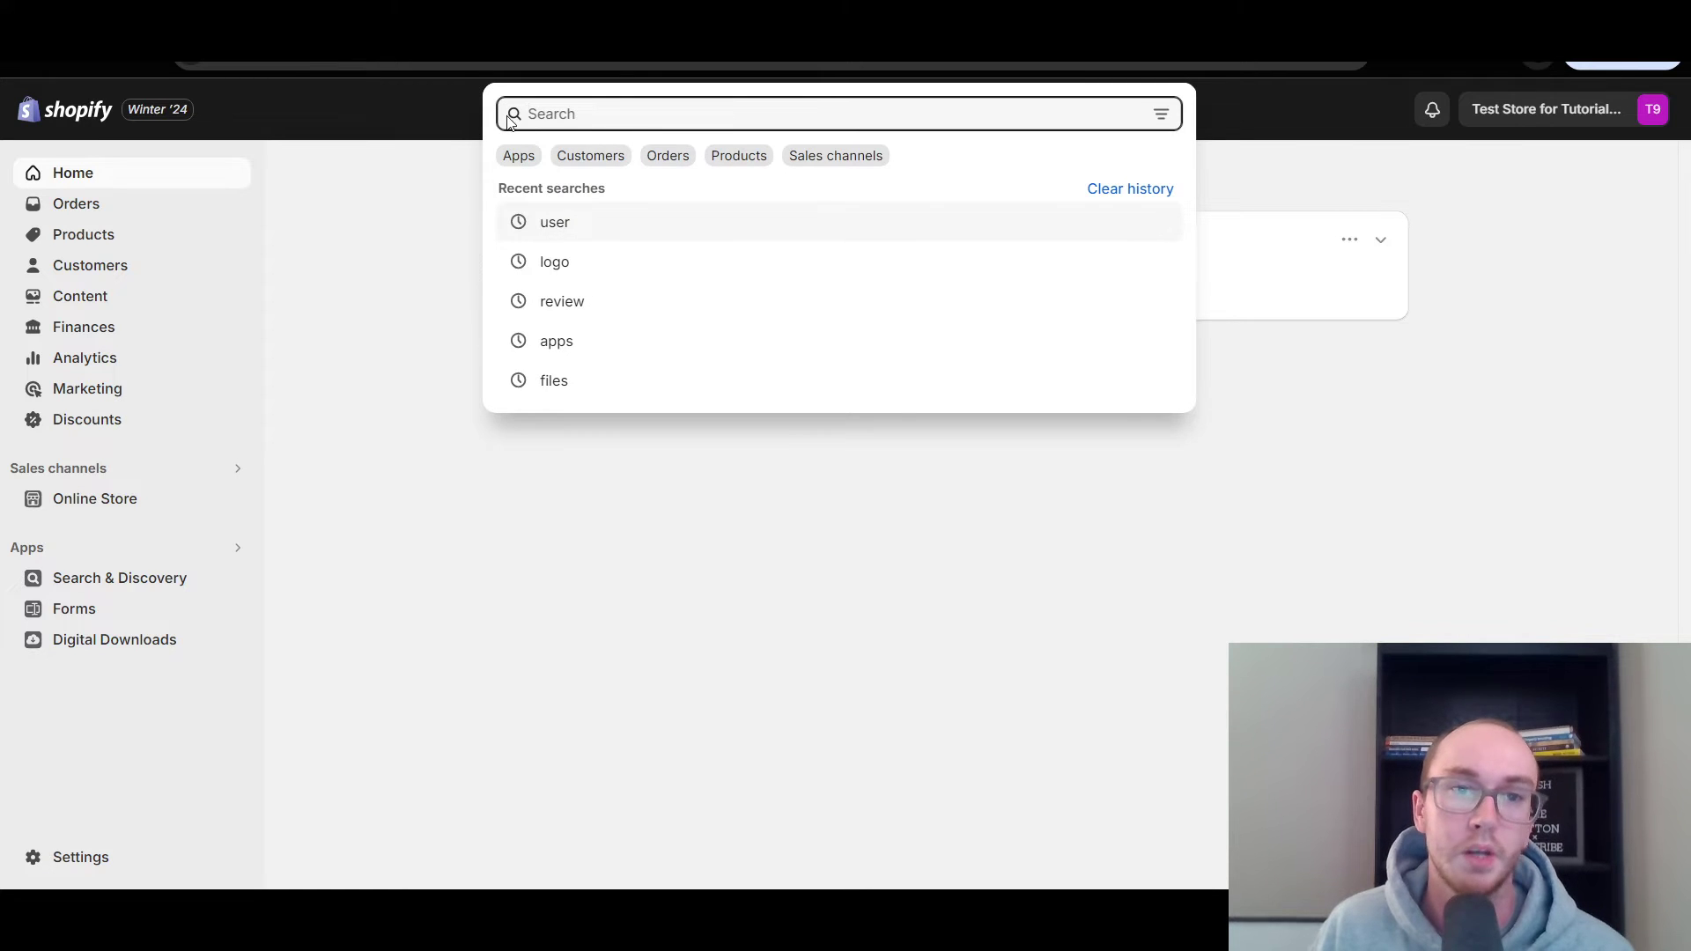
left_click(588, 221)
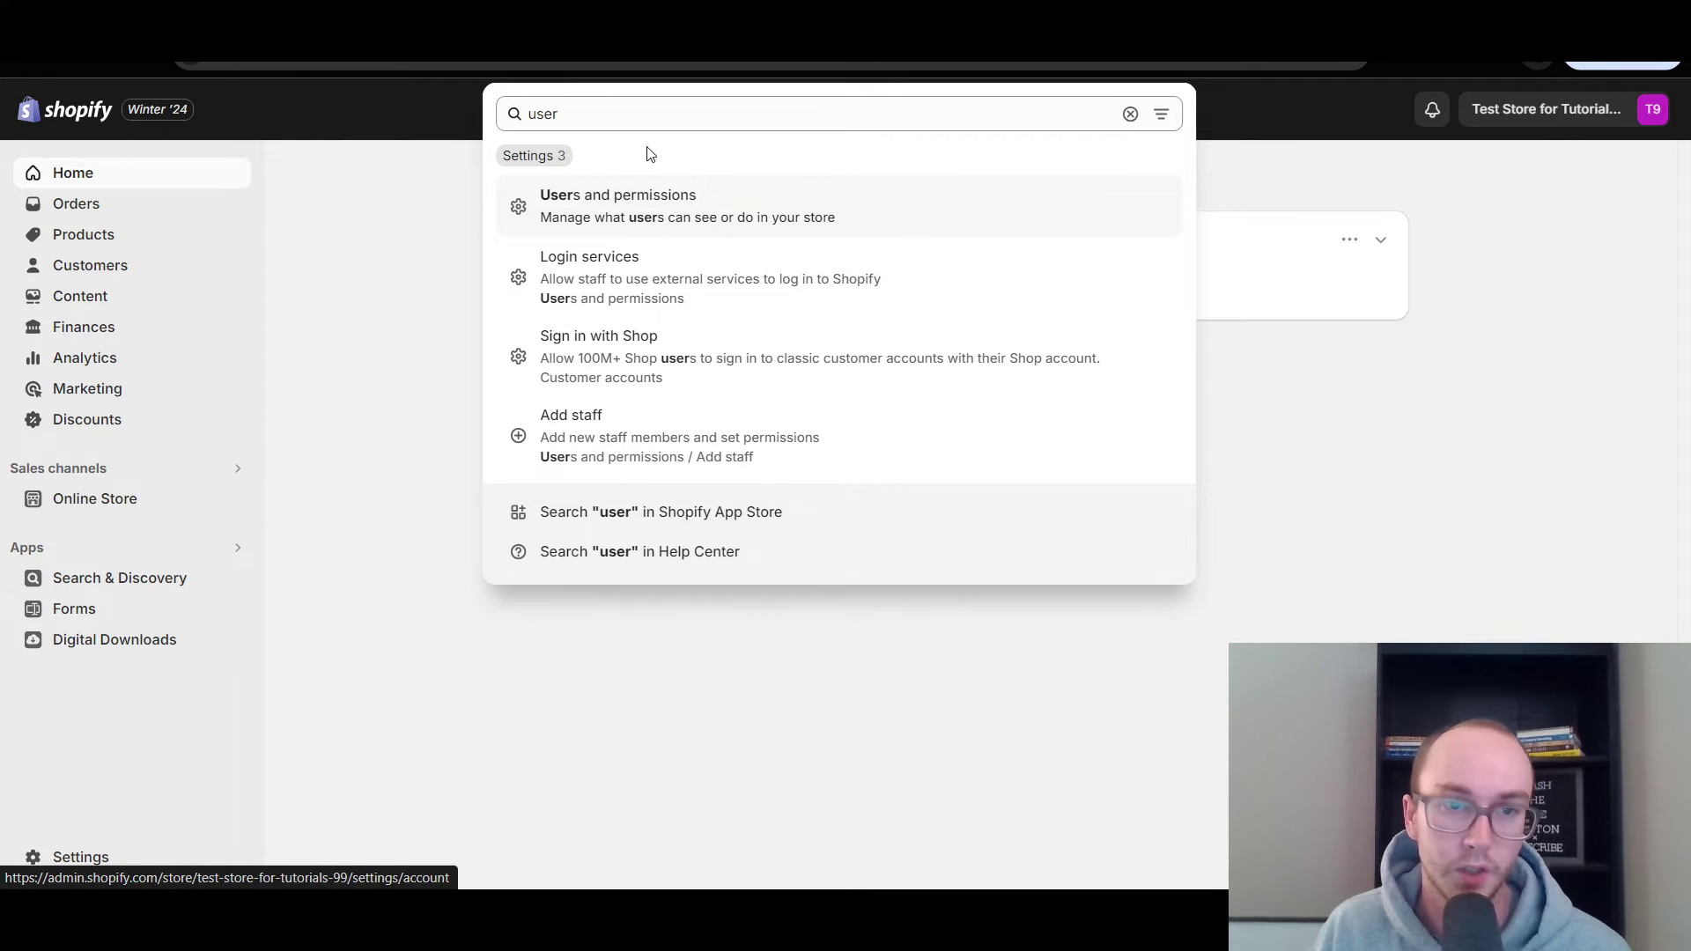
- Open the Users and permissions settings and highlight the note about store owner permissions
left_click(647, 225)
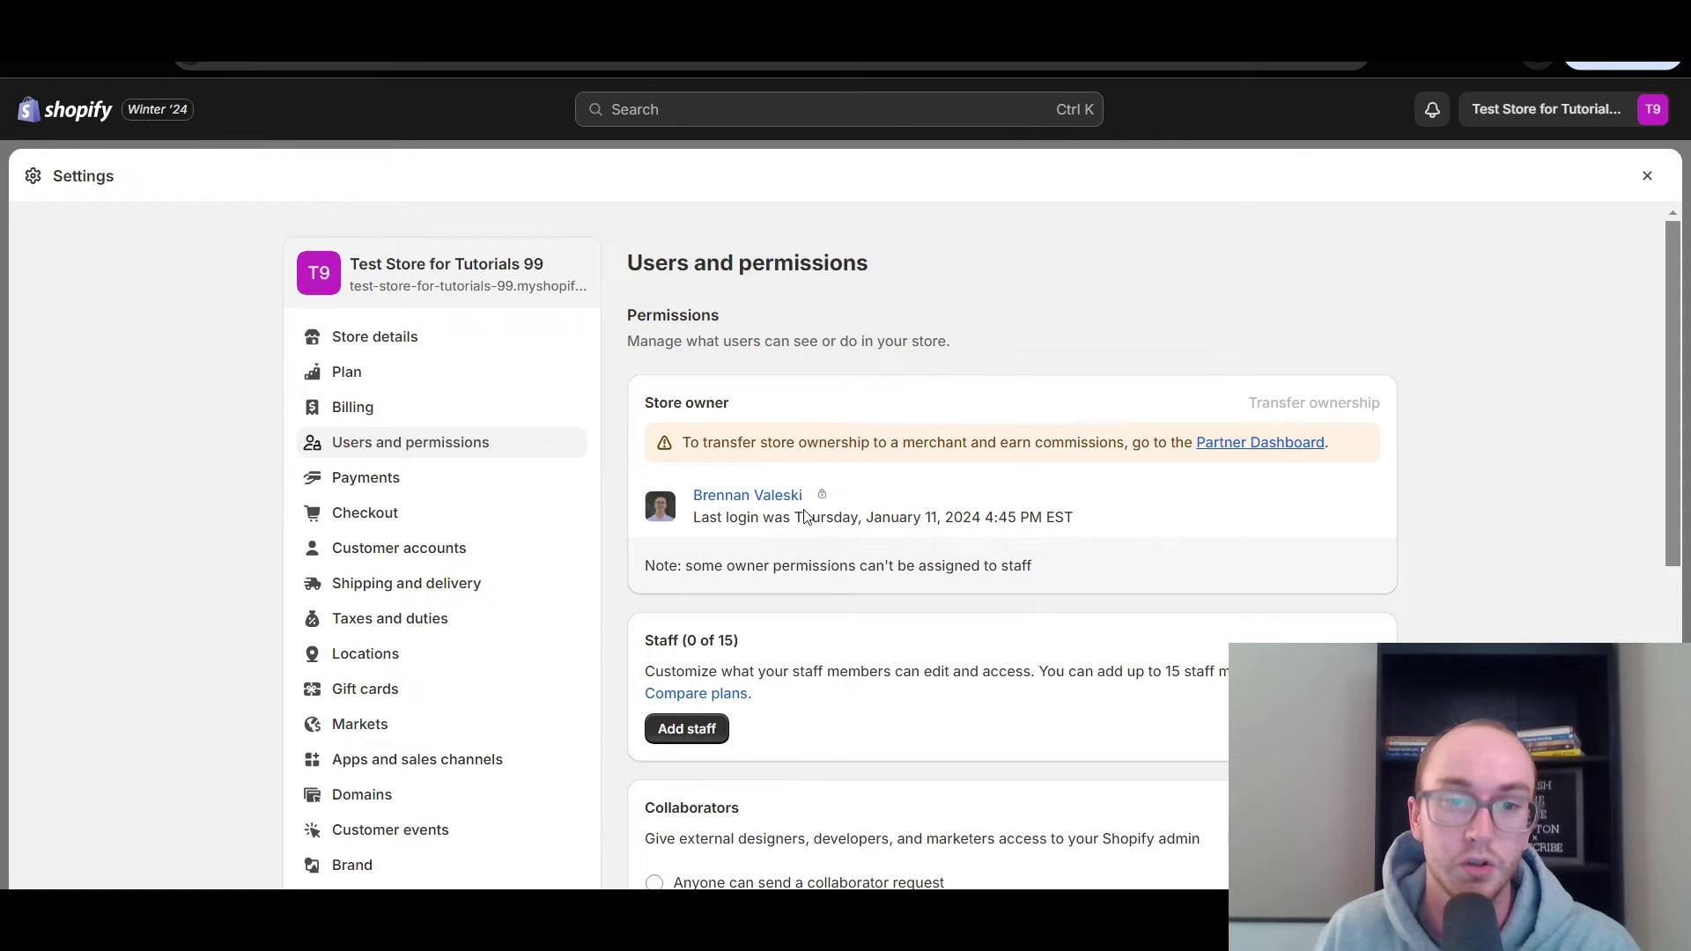
left_click_drag(727, 571, 1080, 584)
left_click(936, 583)
left_click(1107, 588)
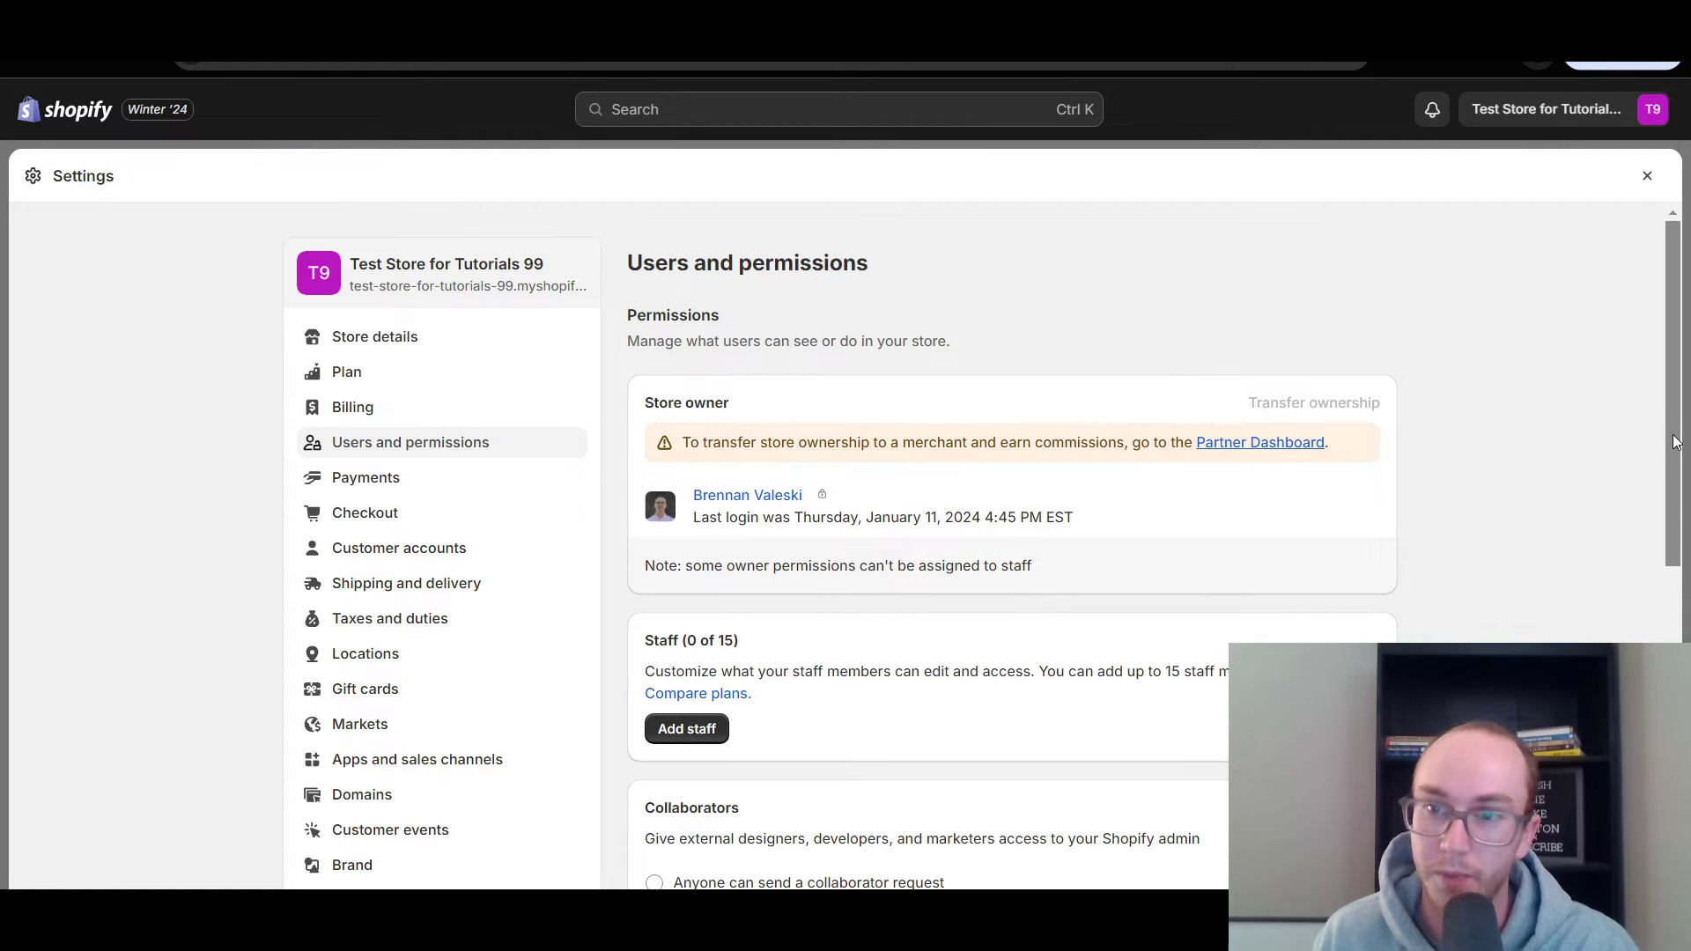
- Move down to the Staff section and highlight the Staff (0 of 15) heading
left_click_drag(1676, 436, 1663, 520)
left_click_drag(641, 464, 758, 461)
left_click(790, 469)
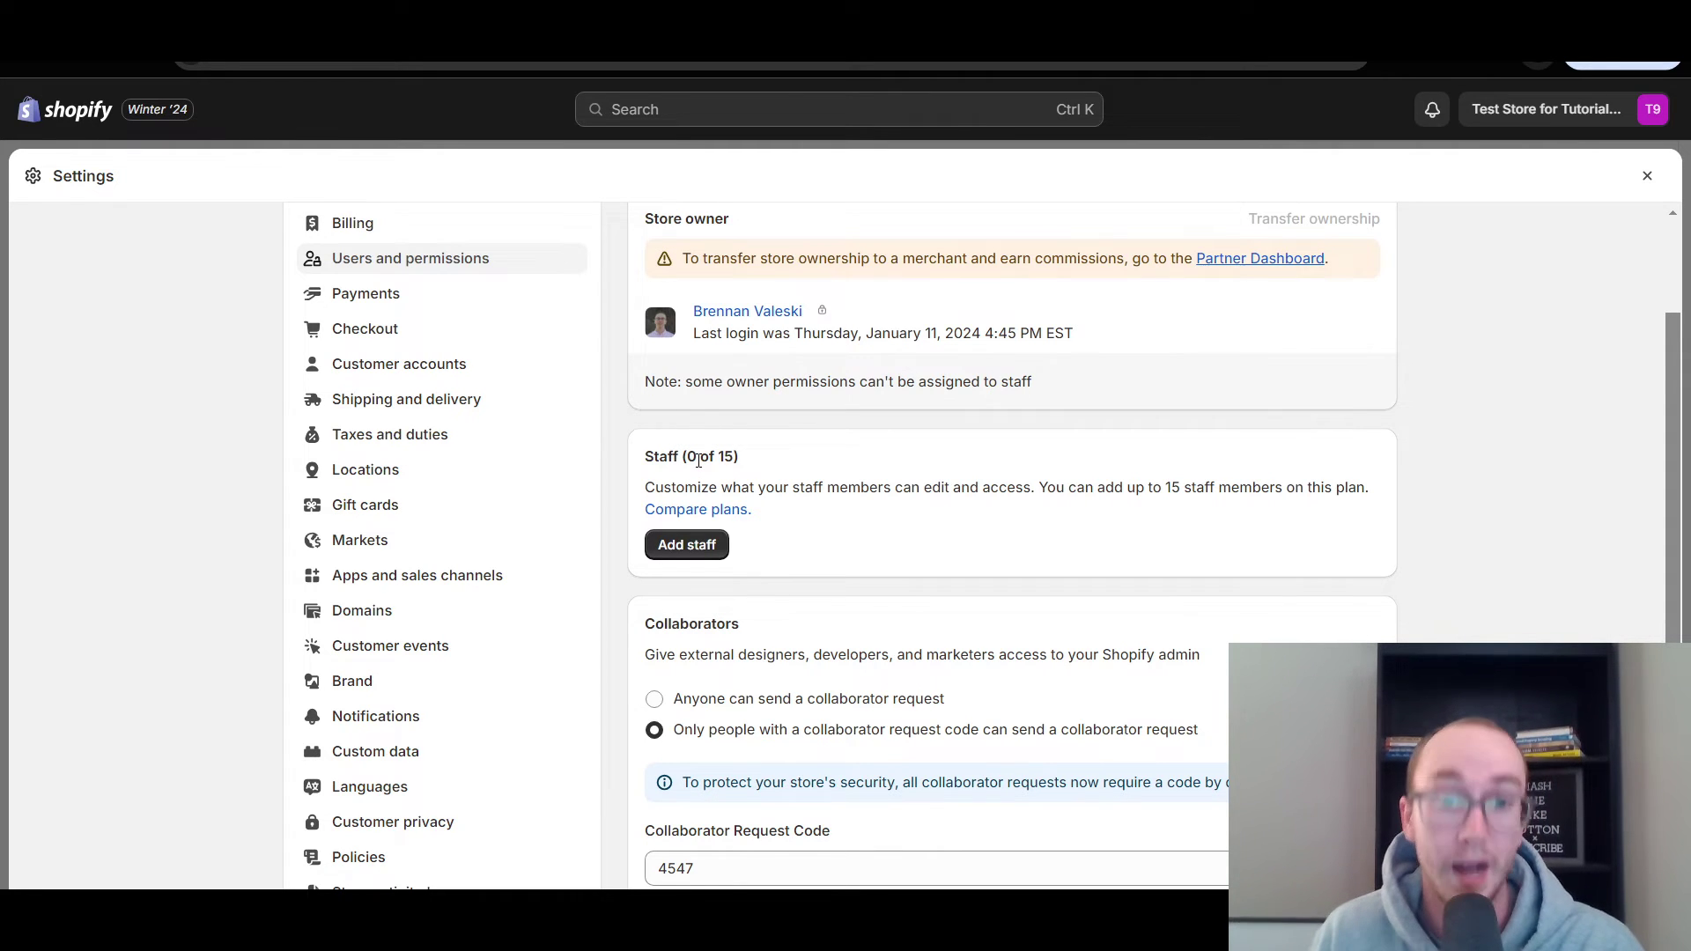
scroll(884, 550, "down", 1)
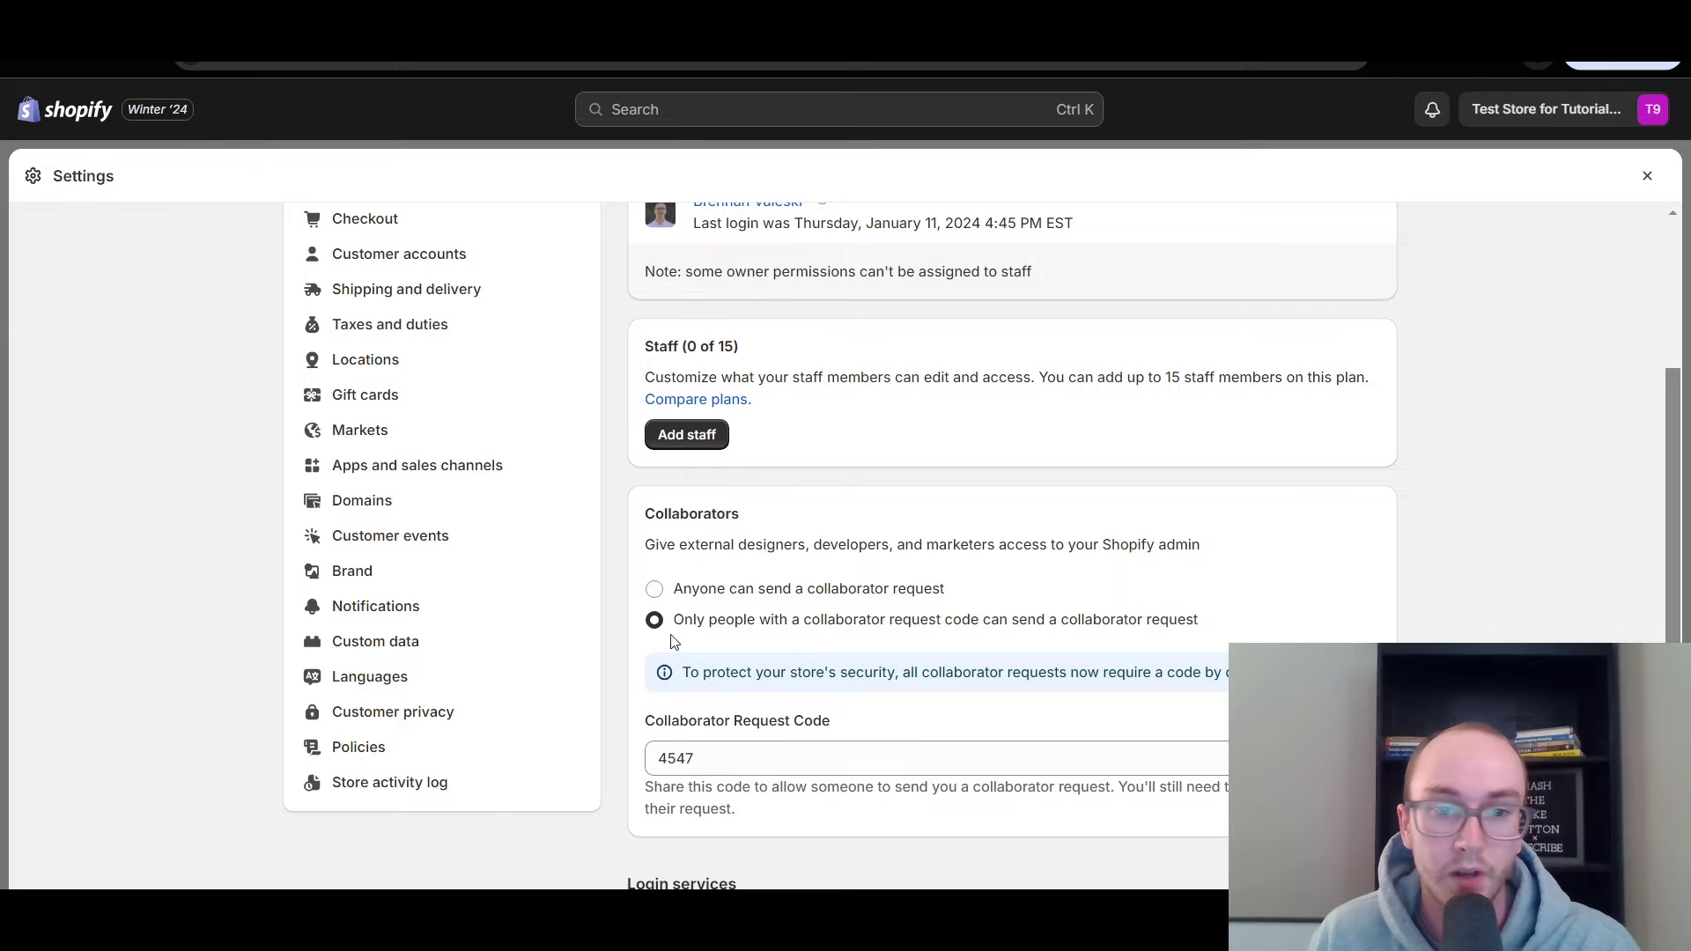
scroll(923, 672, "down", 1)
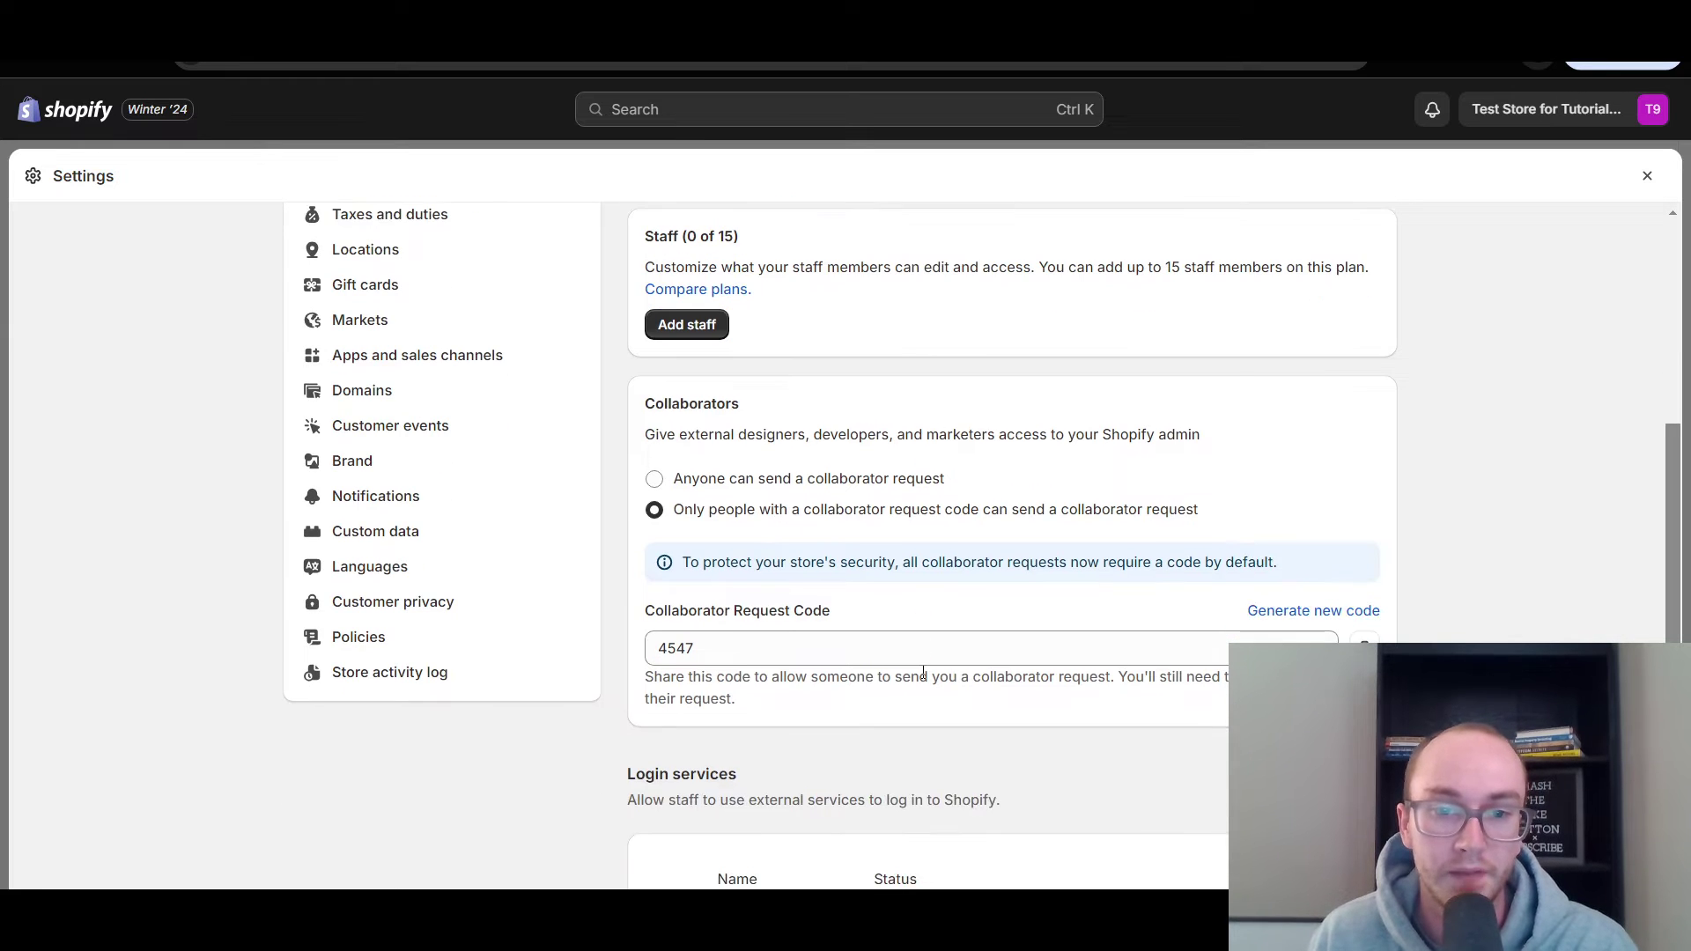
scroll(726, 518, "up", 1)
scroll(726, 518, "up", 2)
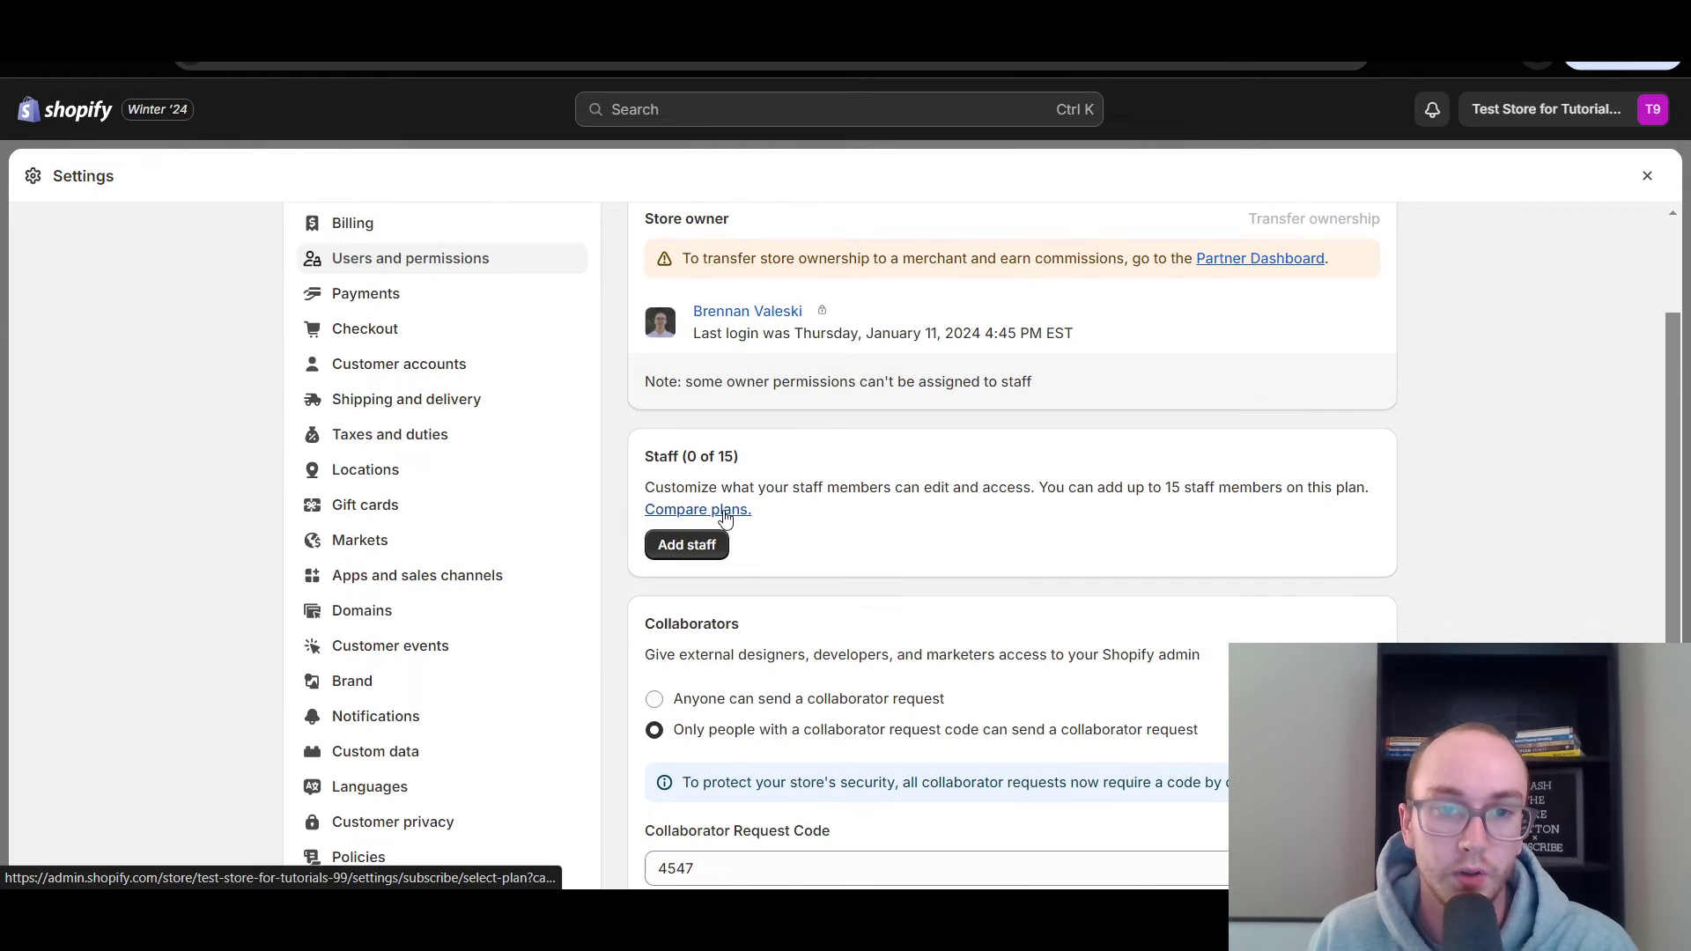
scroll(801, 710, "down", 1)
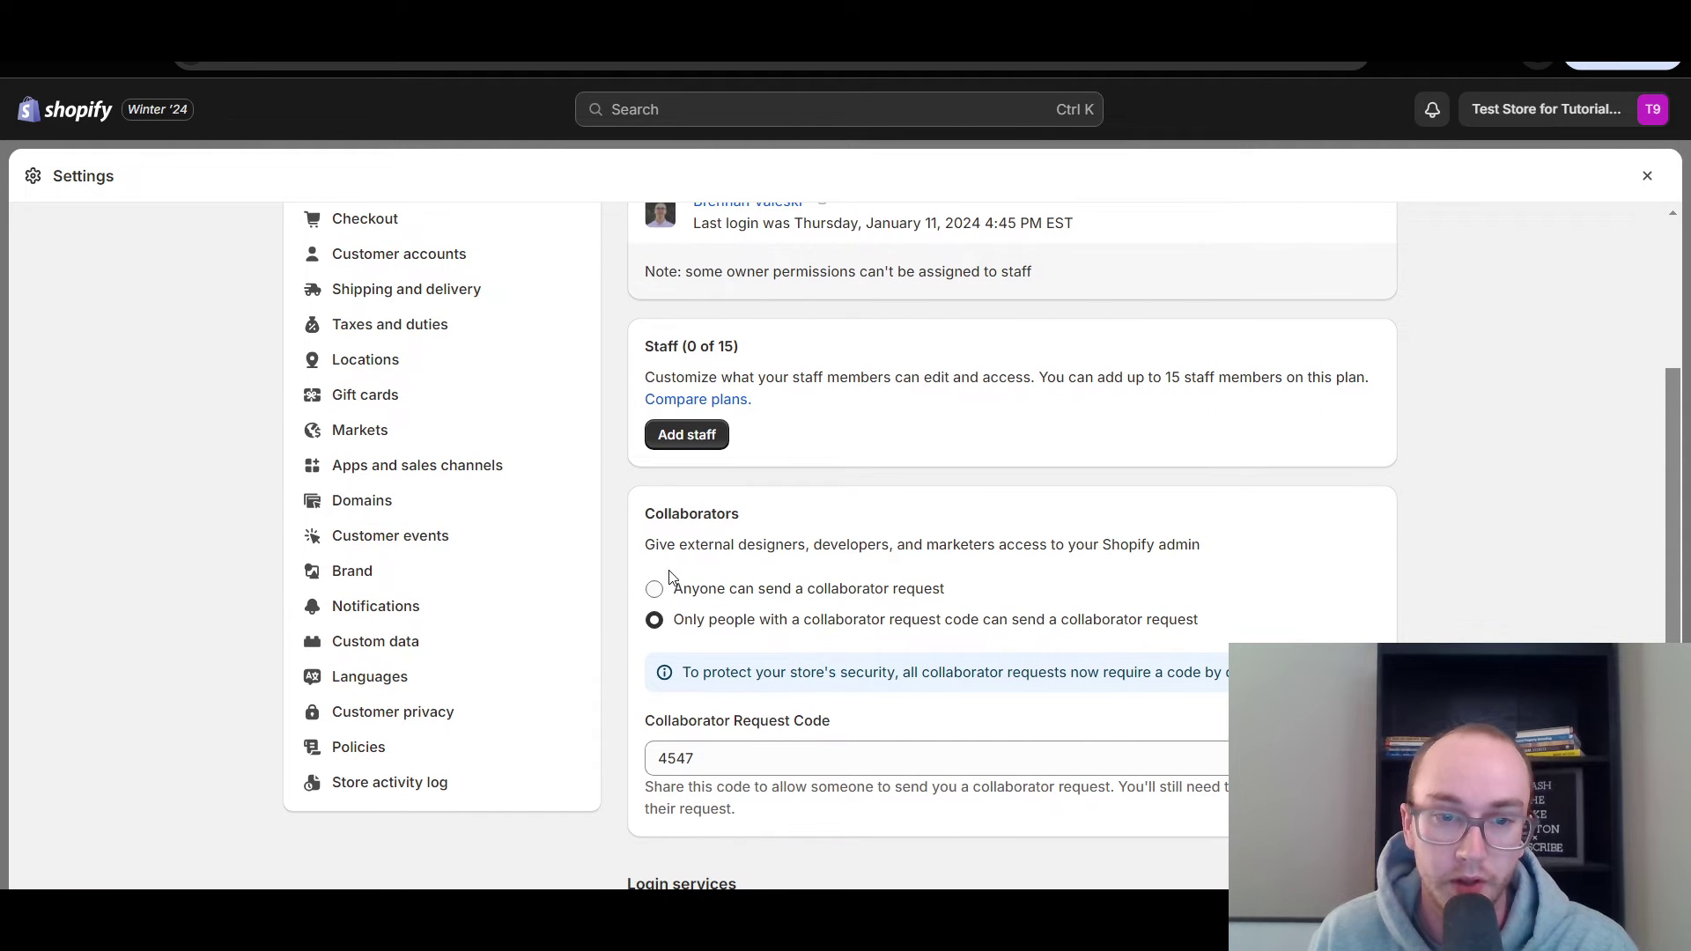
left_click_drag(817, 545, 1032, 545)
left_click(1033, 544)
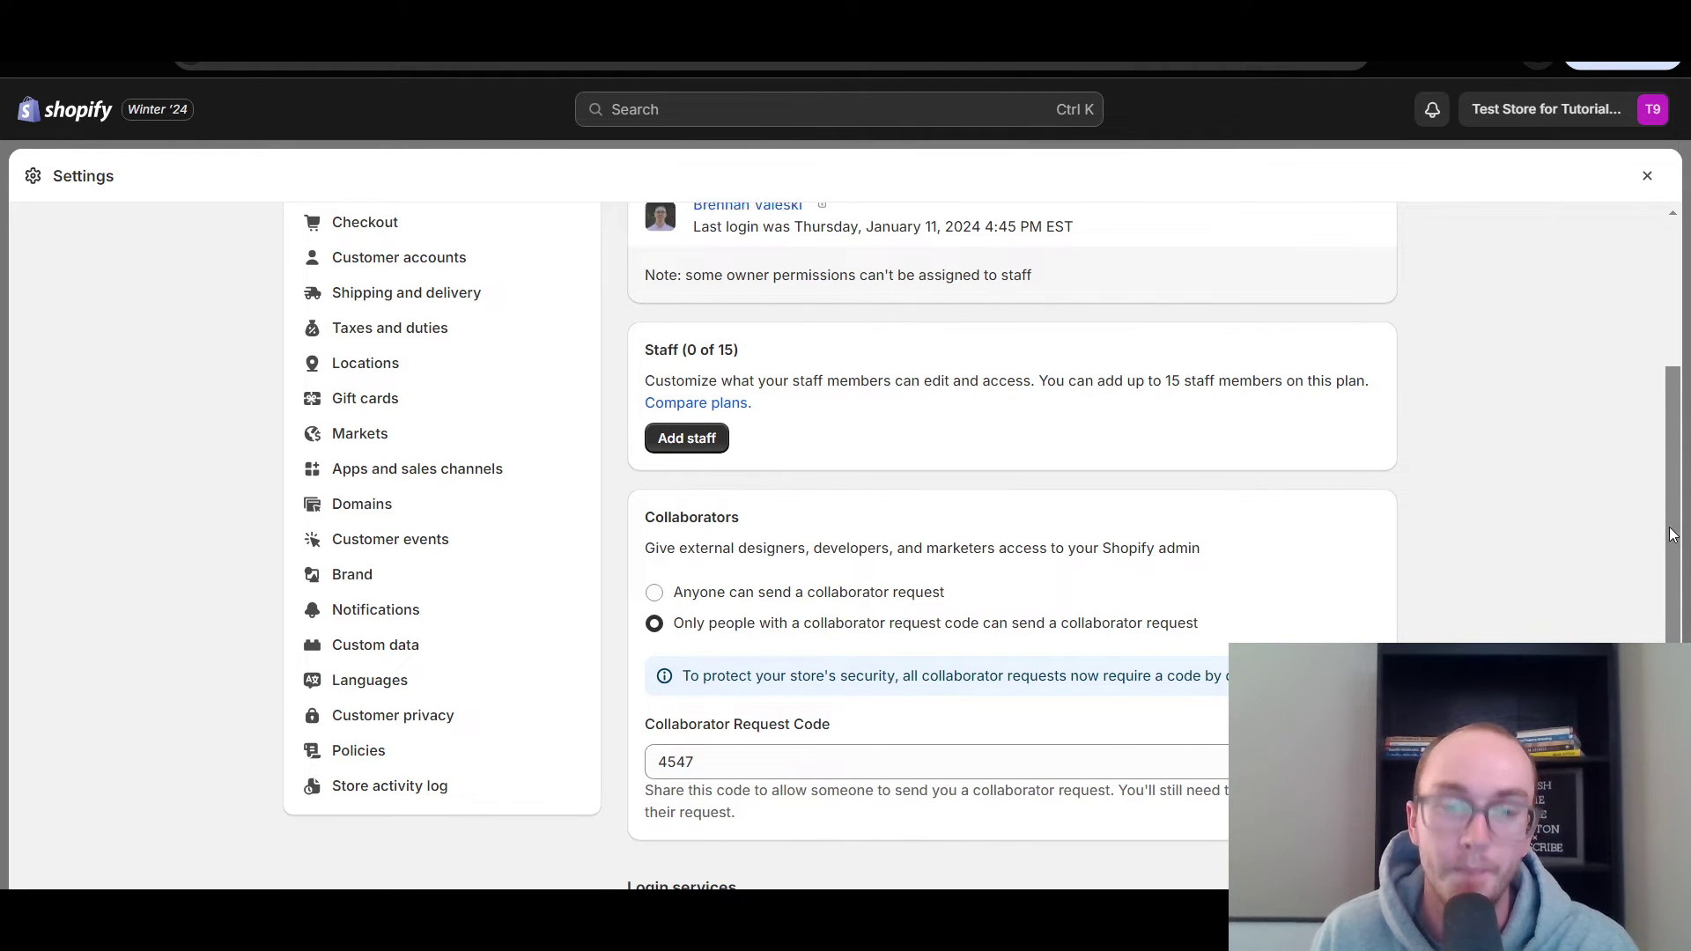
left_click_drag(1676, 543, 1636, 600)
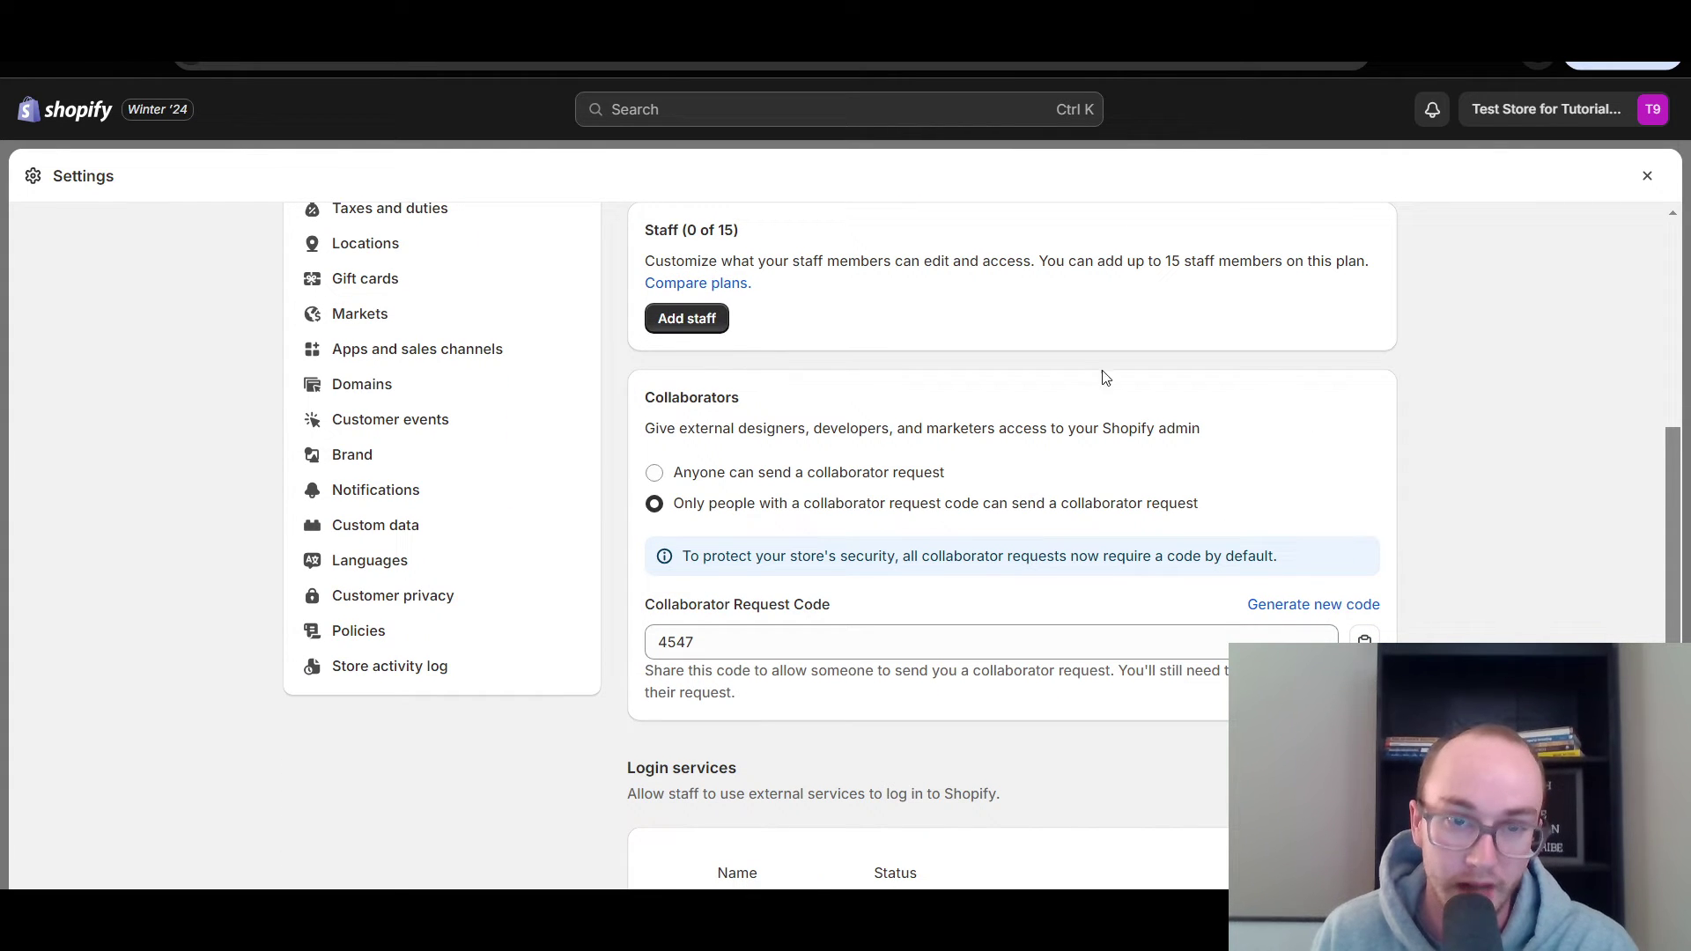
scroll(753, 422, "down", 1)
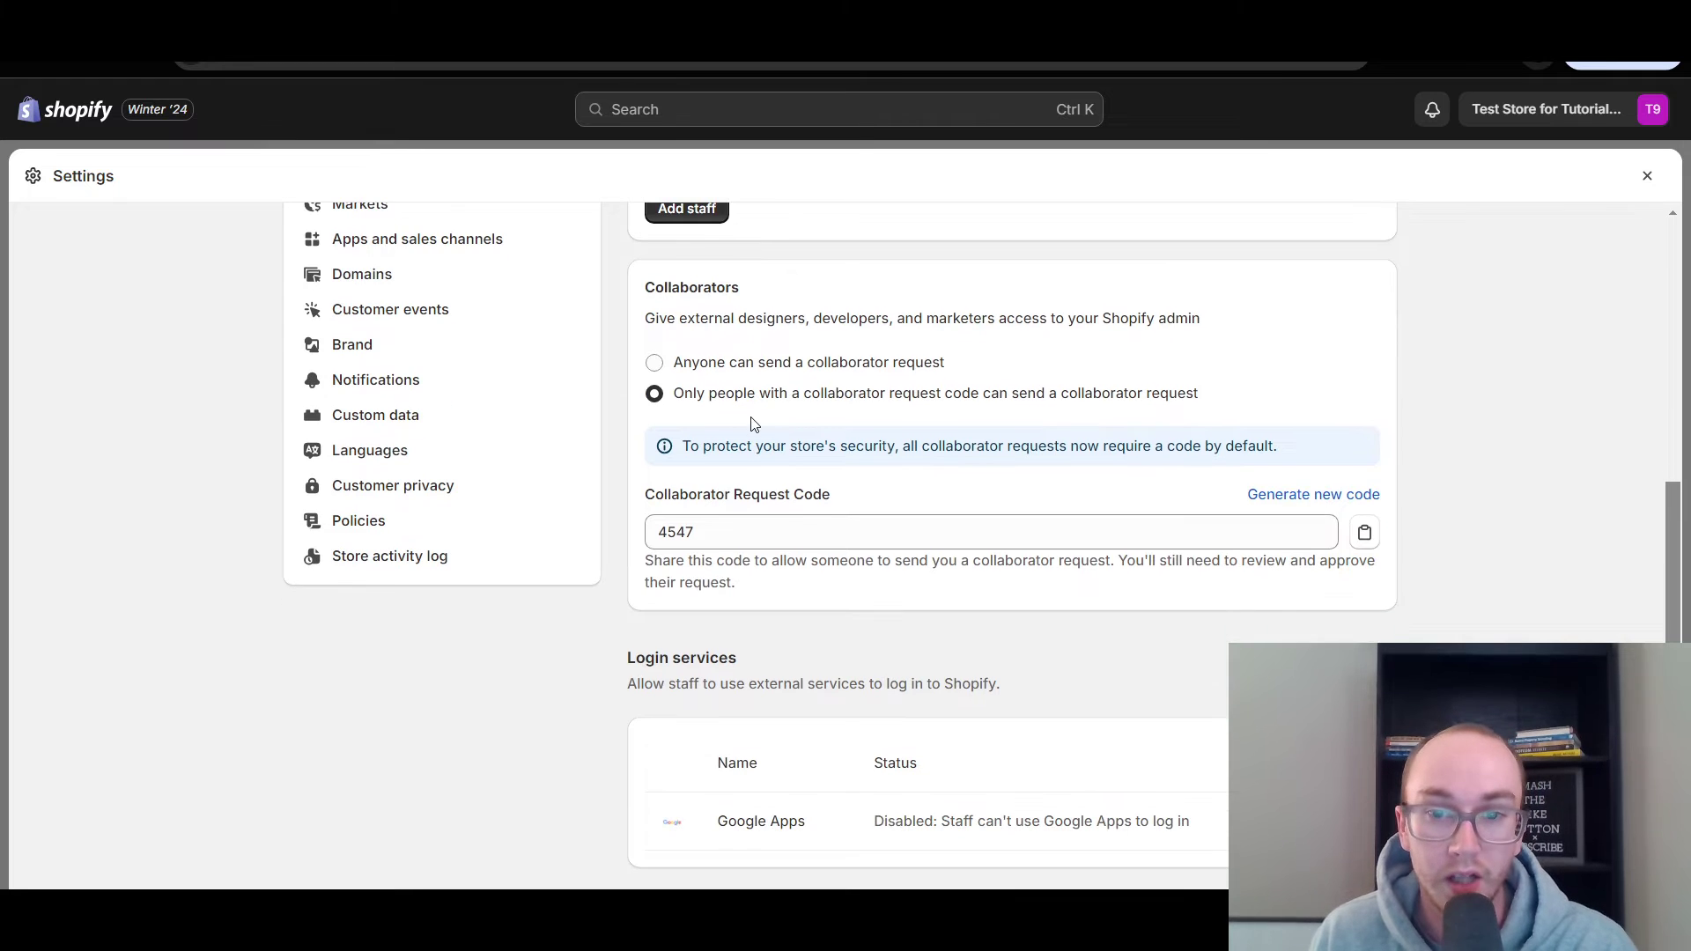
left_click(654, 366)
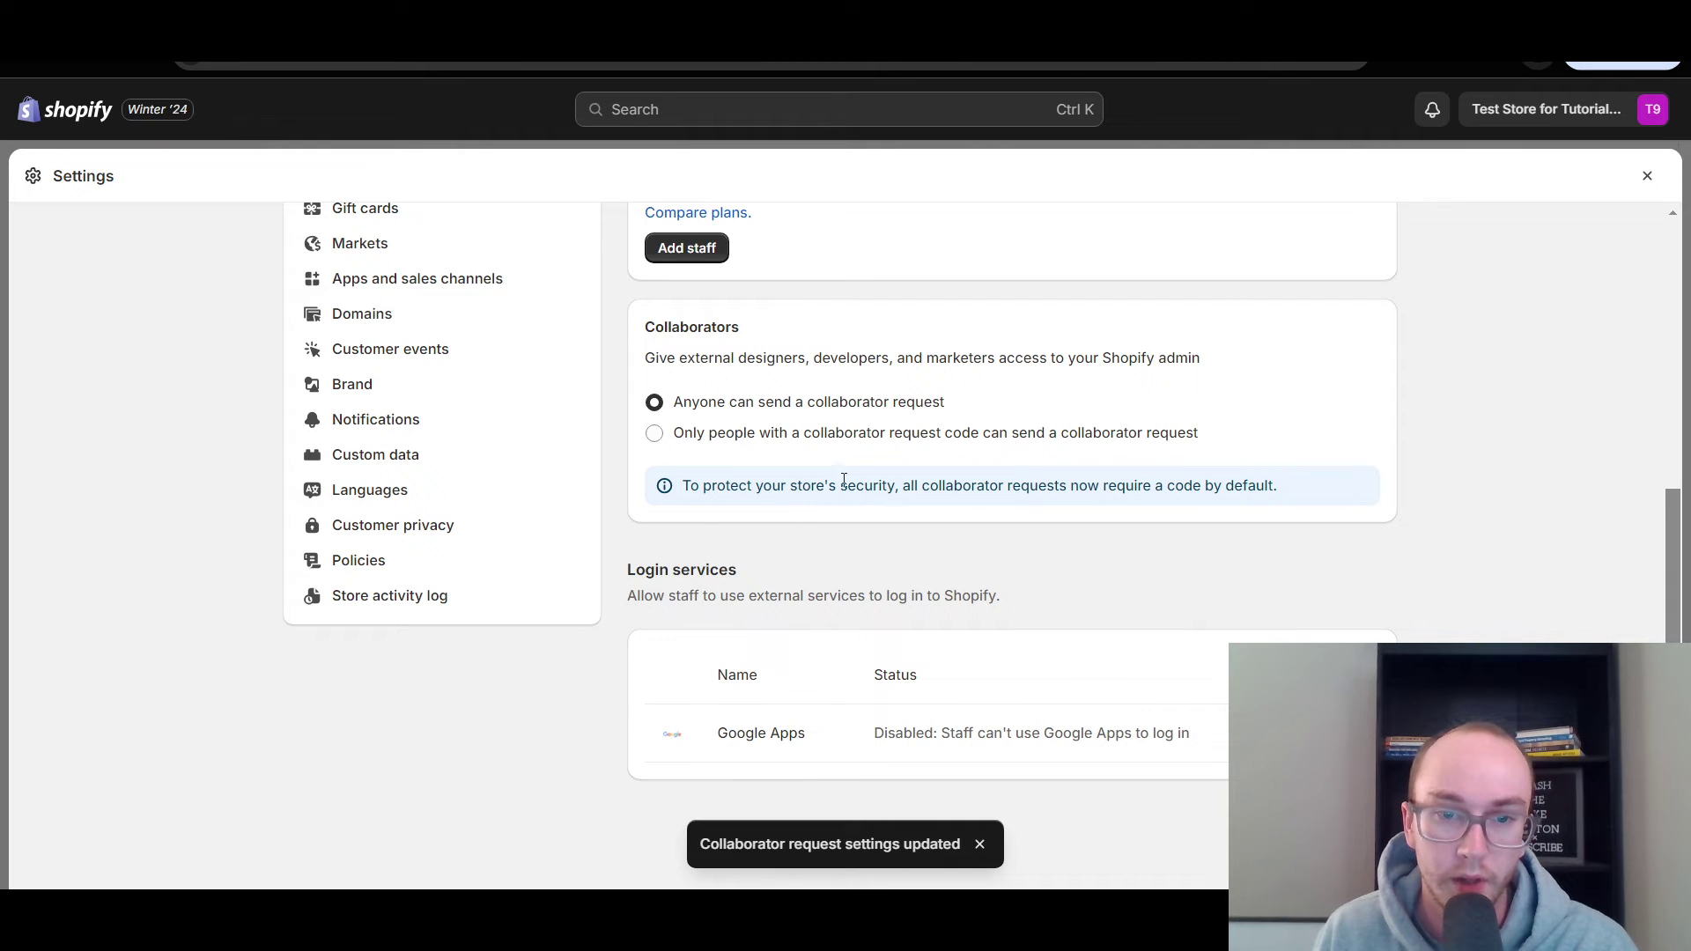
left_click(655, 432)
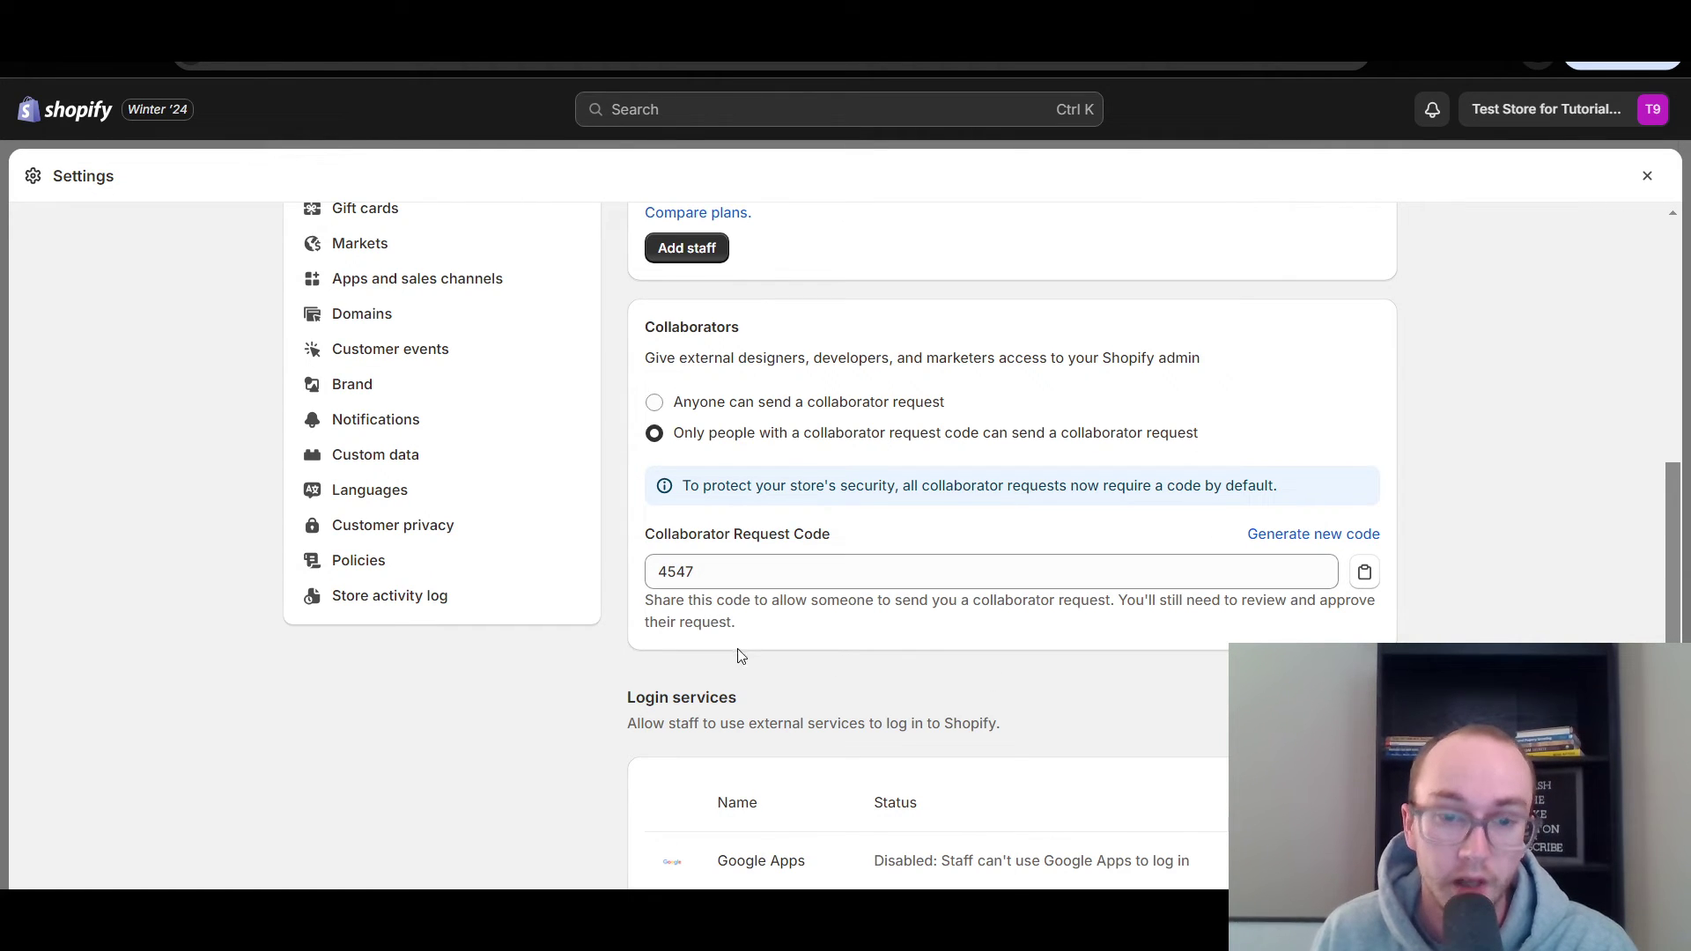
left_click_drag(650, 600, 970, 606)
left_click(1132, 597)
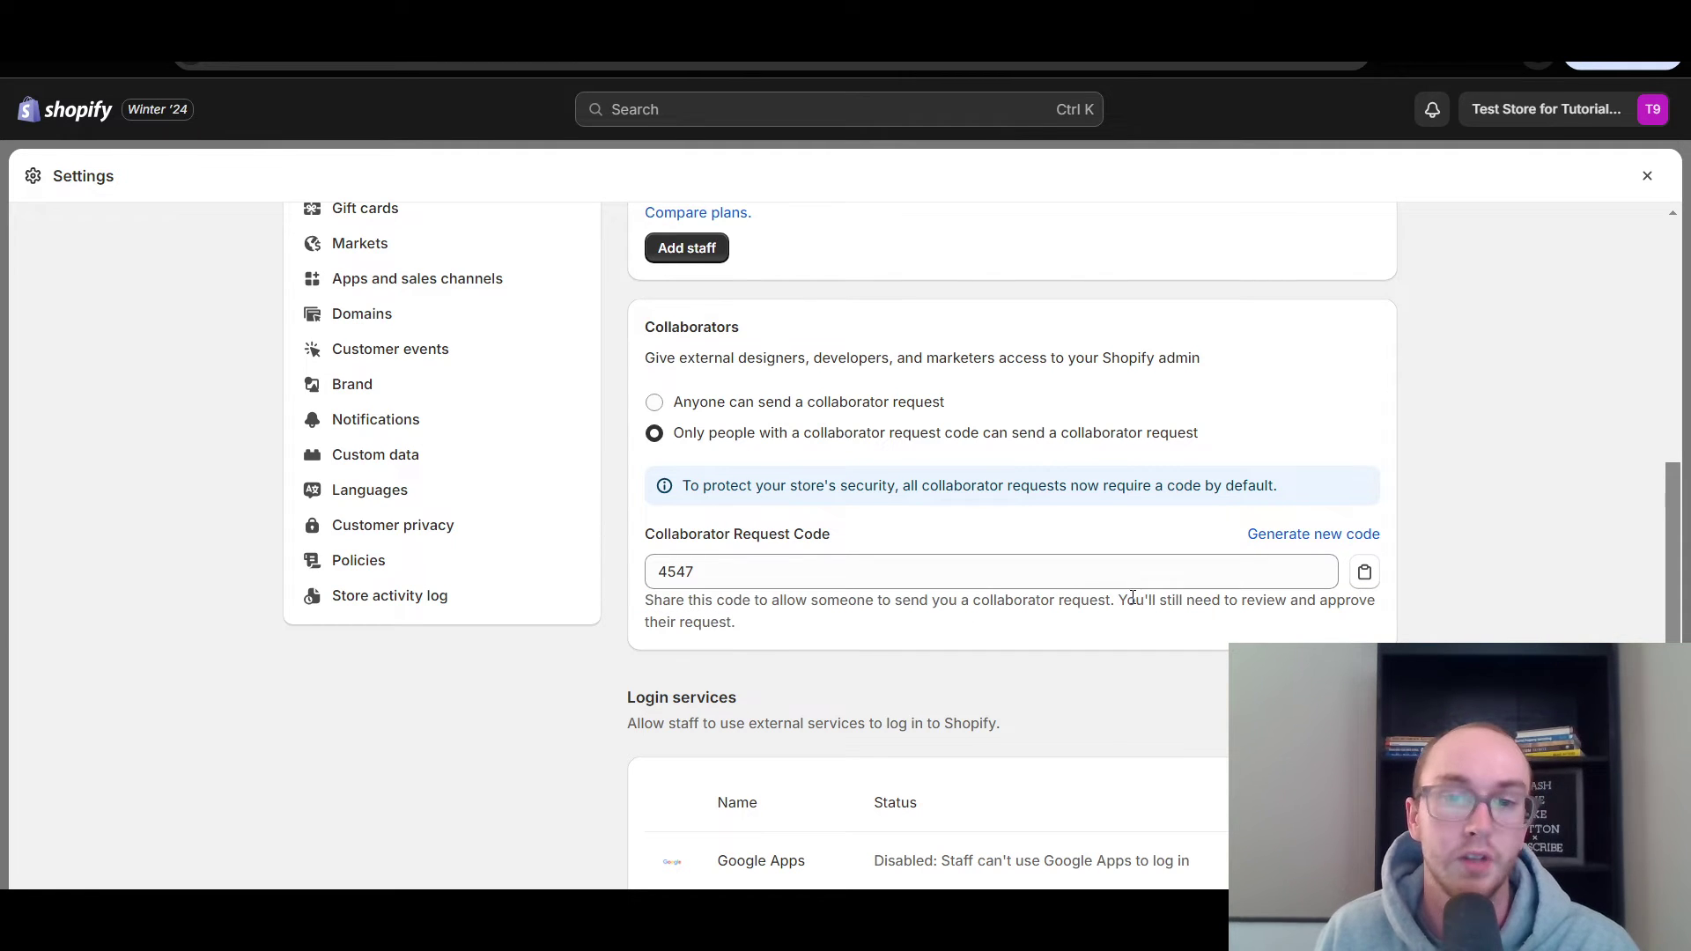
mouse_move(1141, 601)
left_mouse_down()
mouse_move(1302, 596)
mouse_move(1133, 627)
left_mouse_up()
left_click(916, 620)
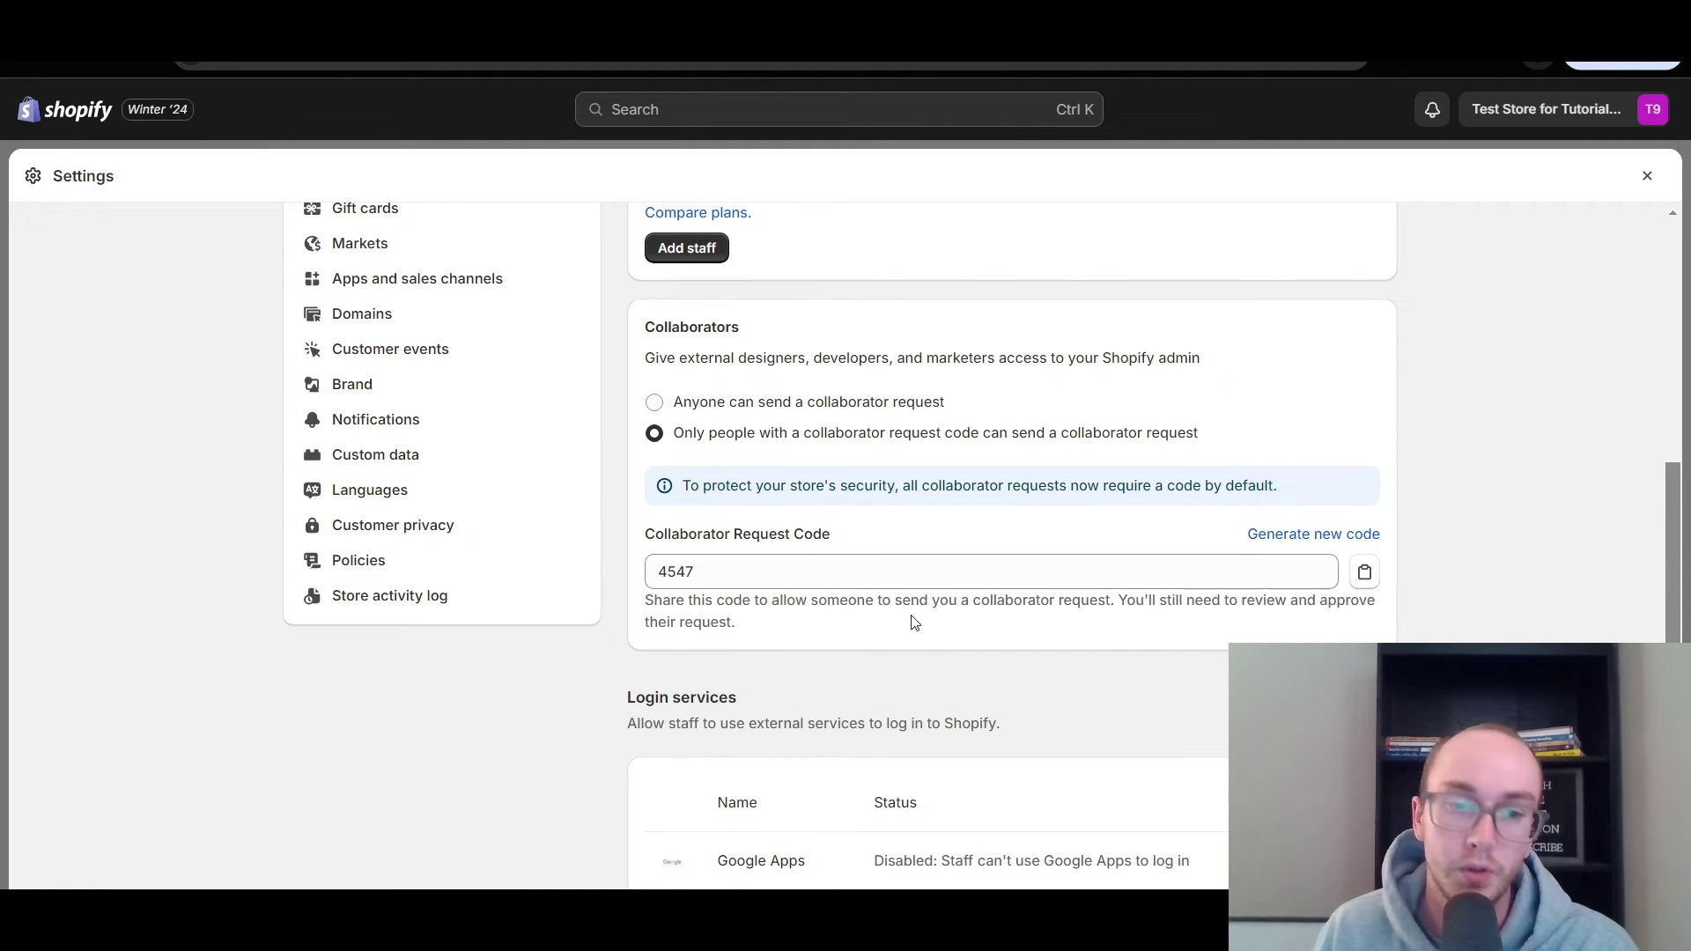
left_click_drag(1682, 586, 1674, 634)
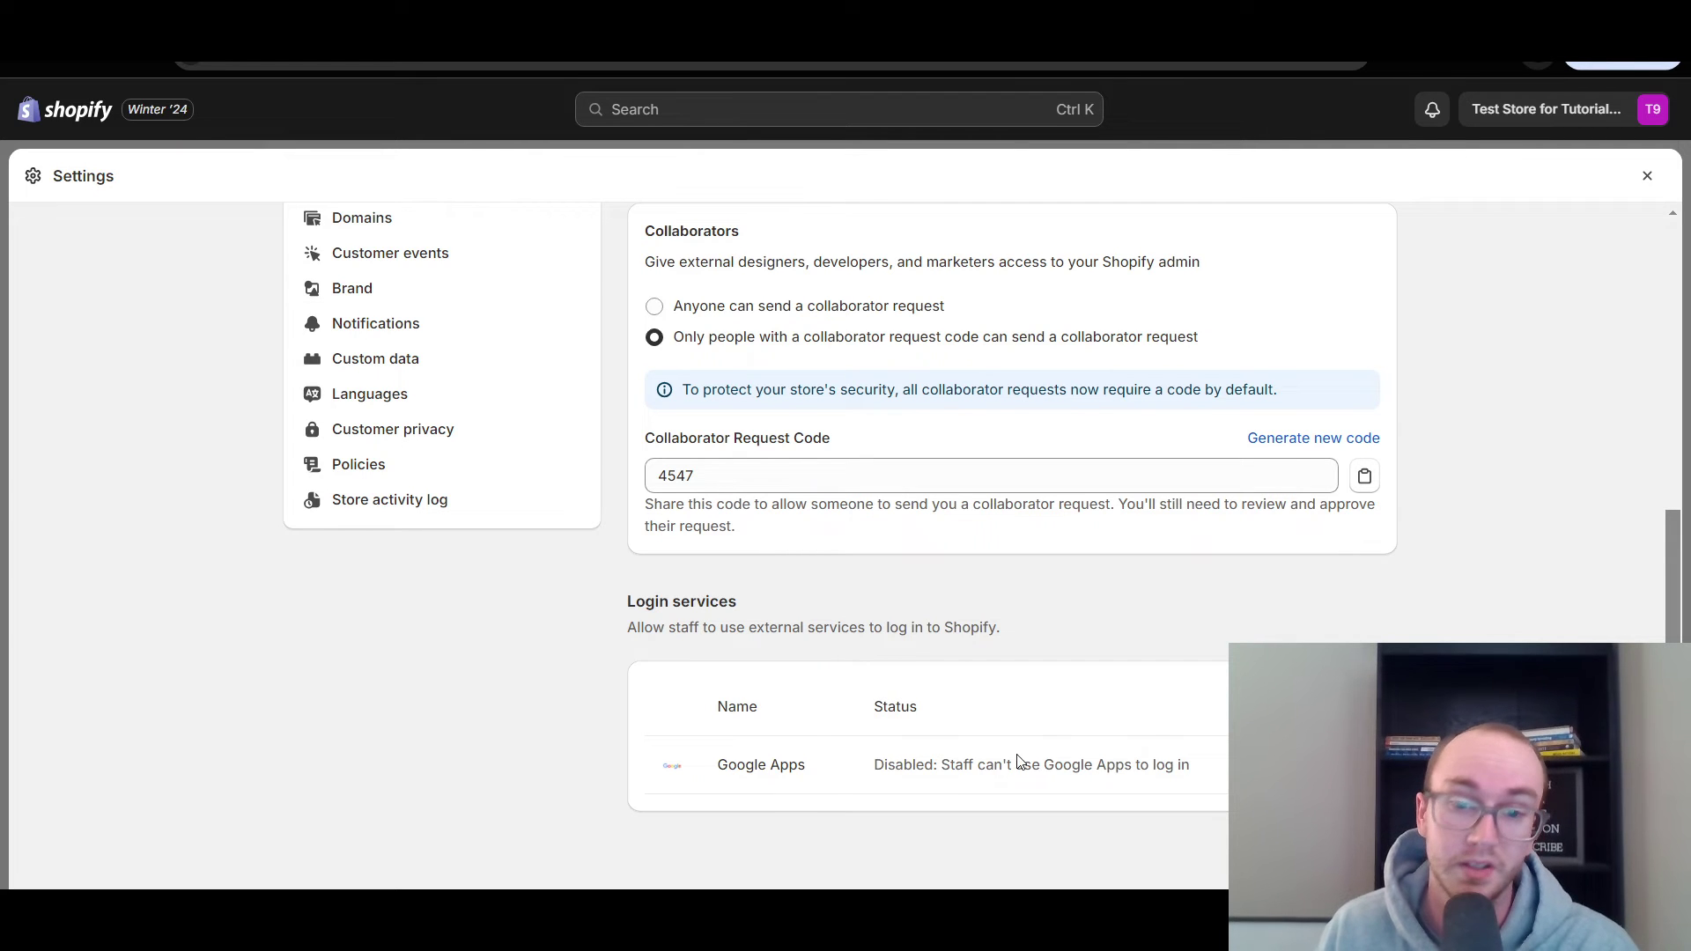
left_click_drag(1066, 767, 1196, 772)
left_click(1086, 786)
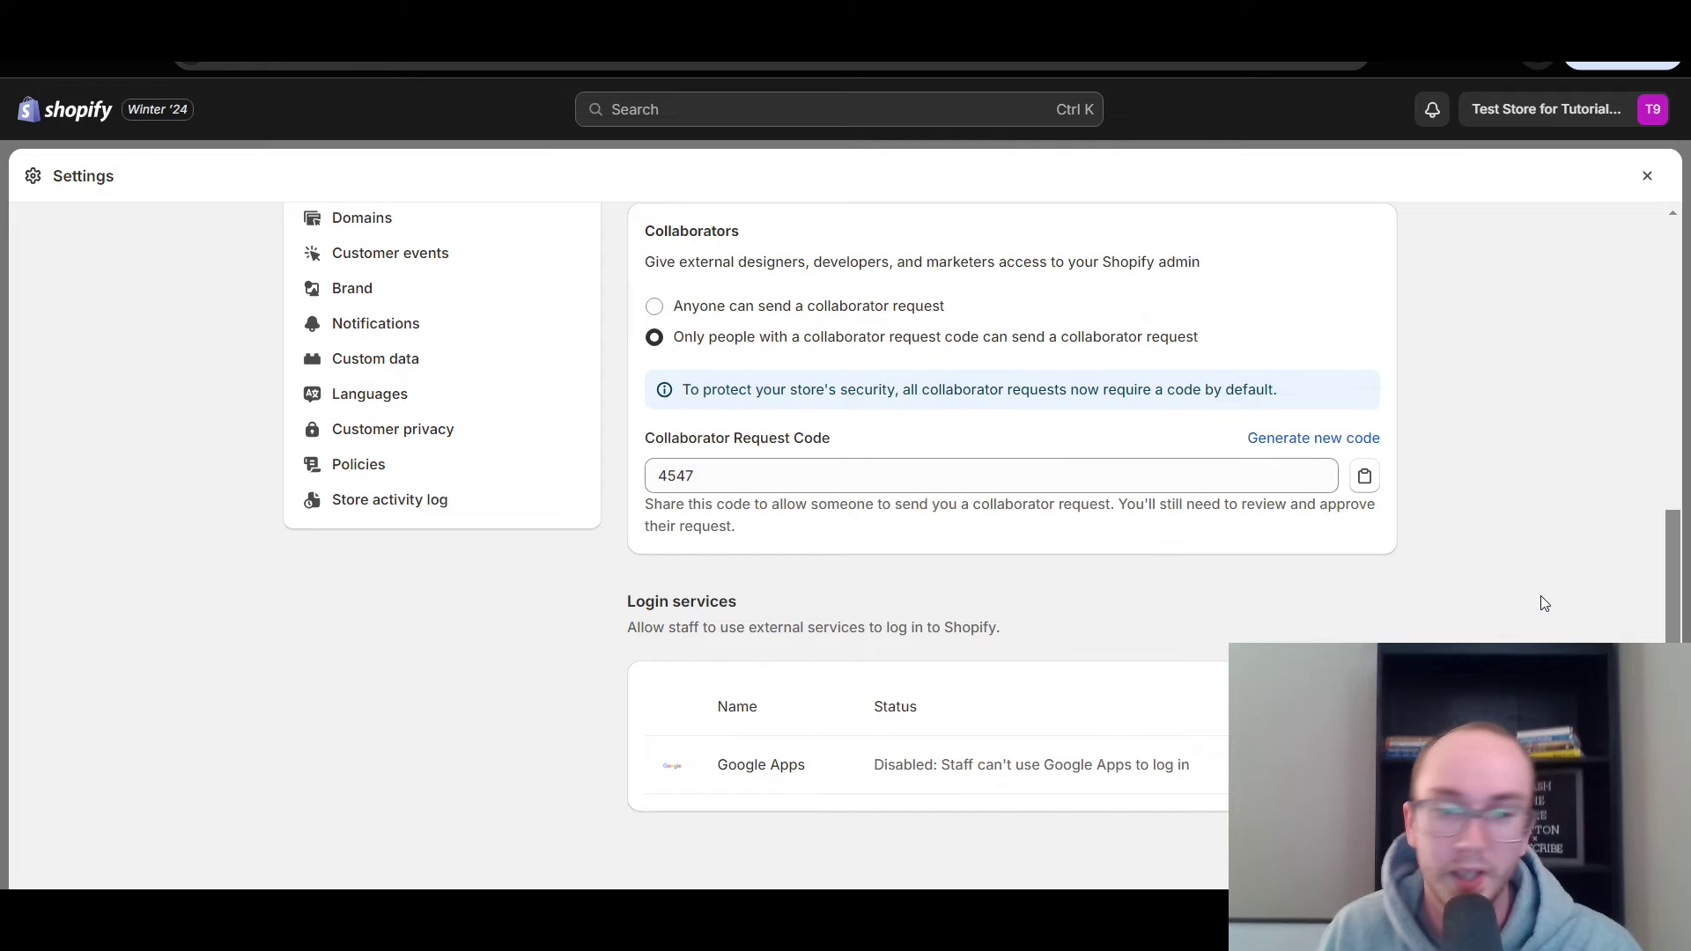
scroll(1541, 595, "up", 4)
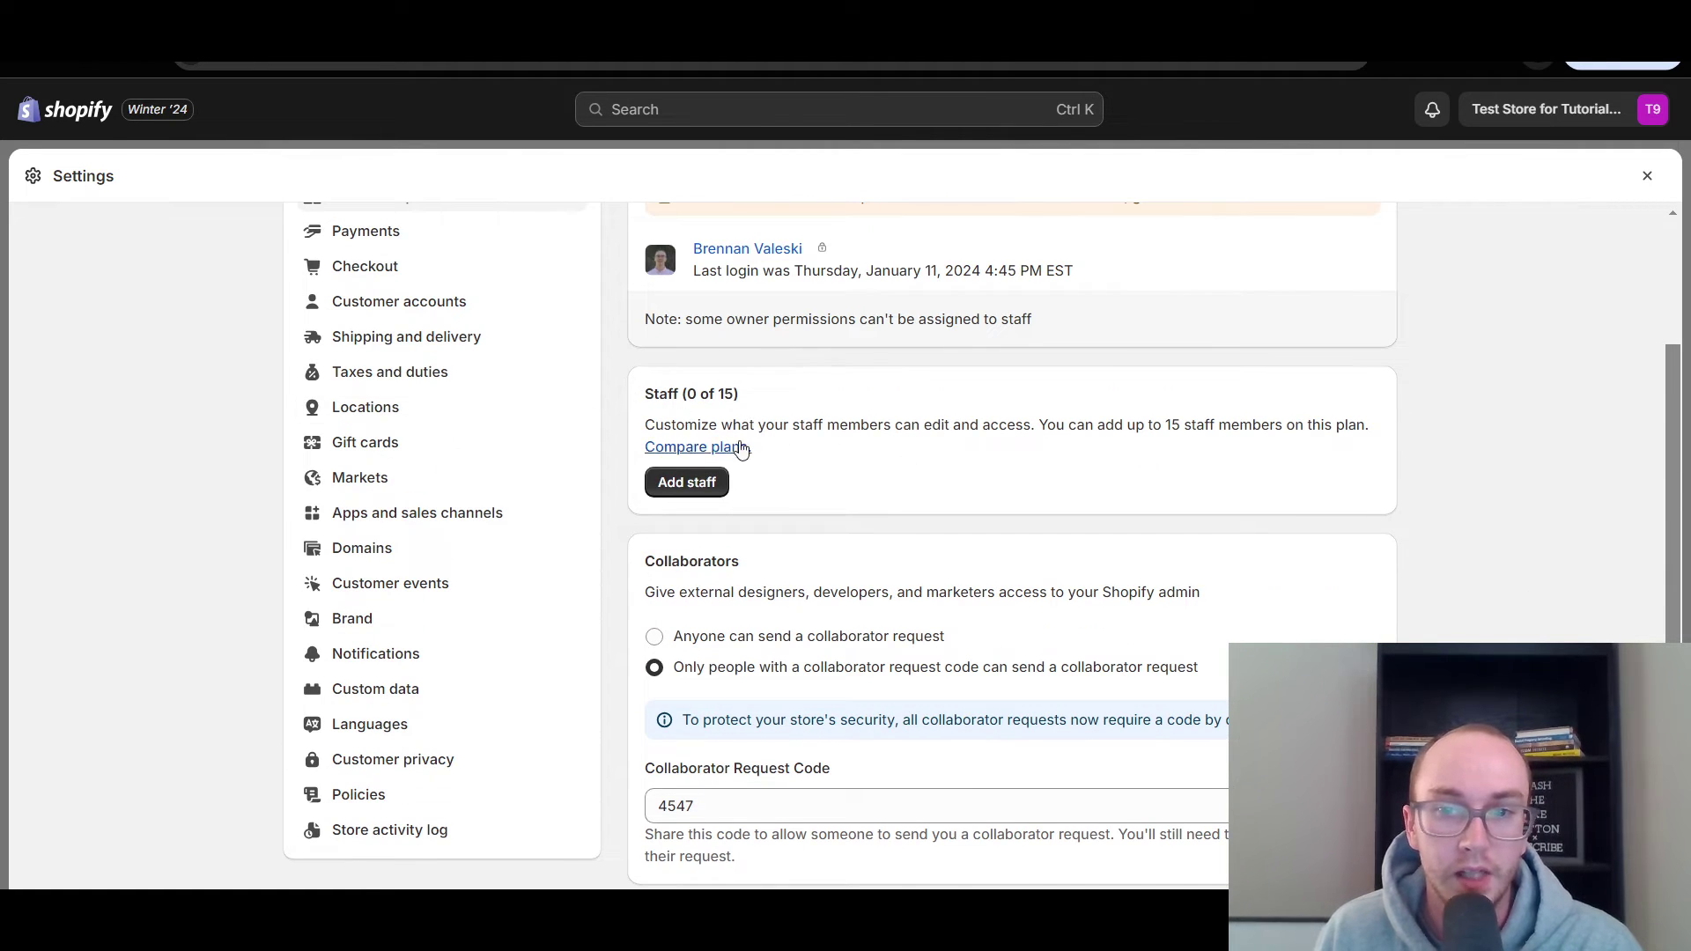
left_click_drag(1022, 426, 1069, 440)
left_click(1069, 441)
left_click_drag(901, 426, 1046, 439)
left_click(1048, 440)
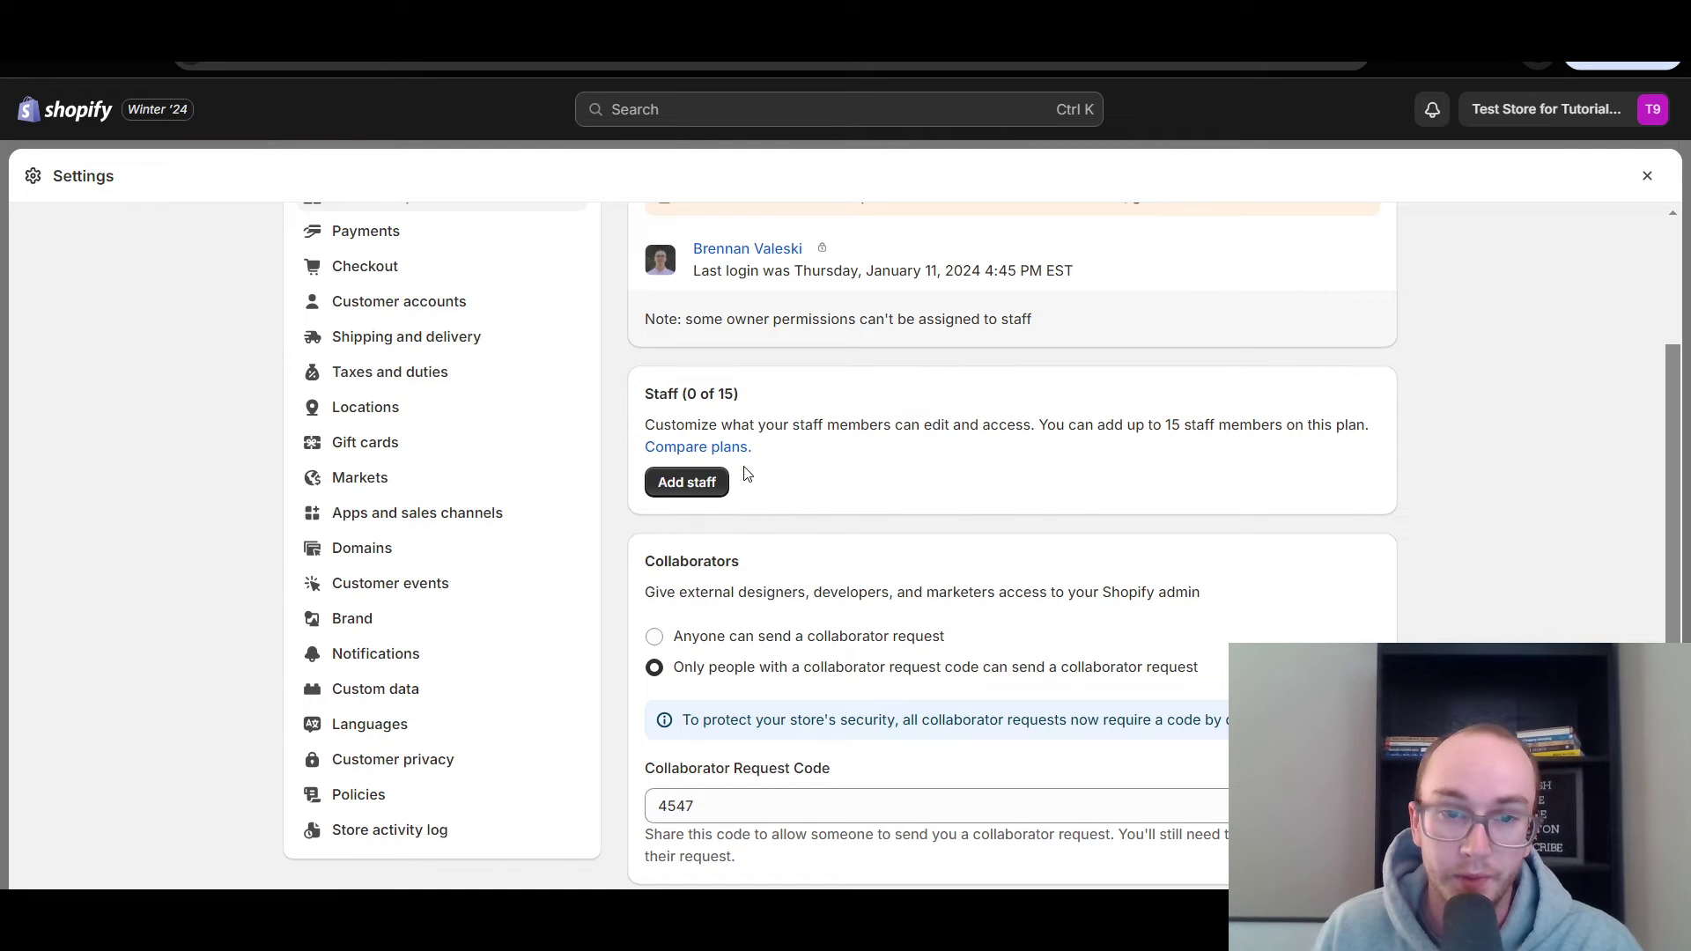
- Start adding a staff member and highlight the guidance under the name fields
left_click(709, 487)
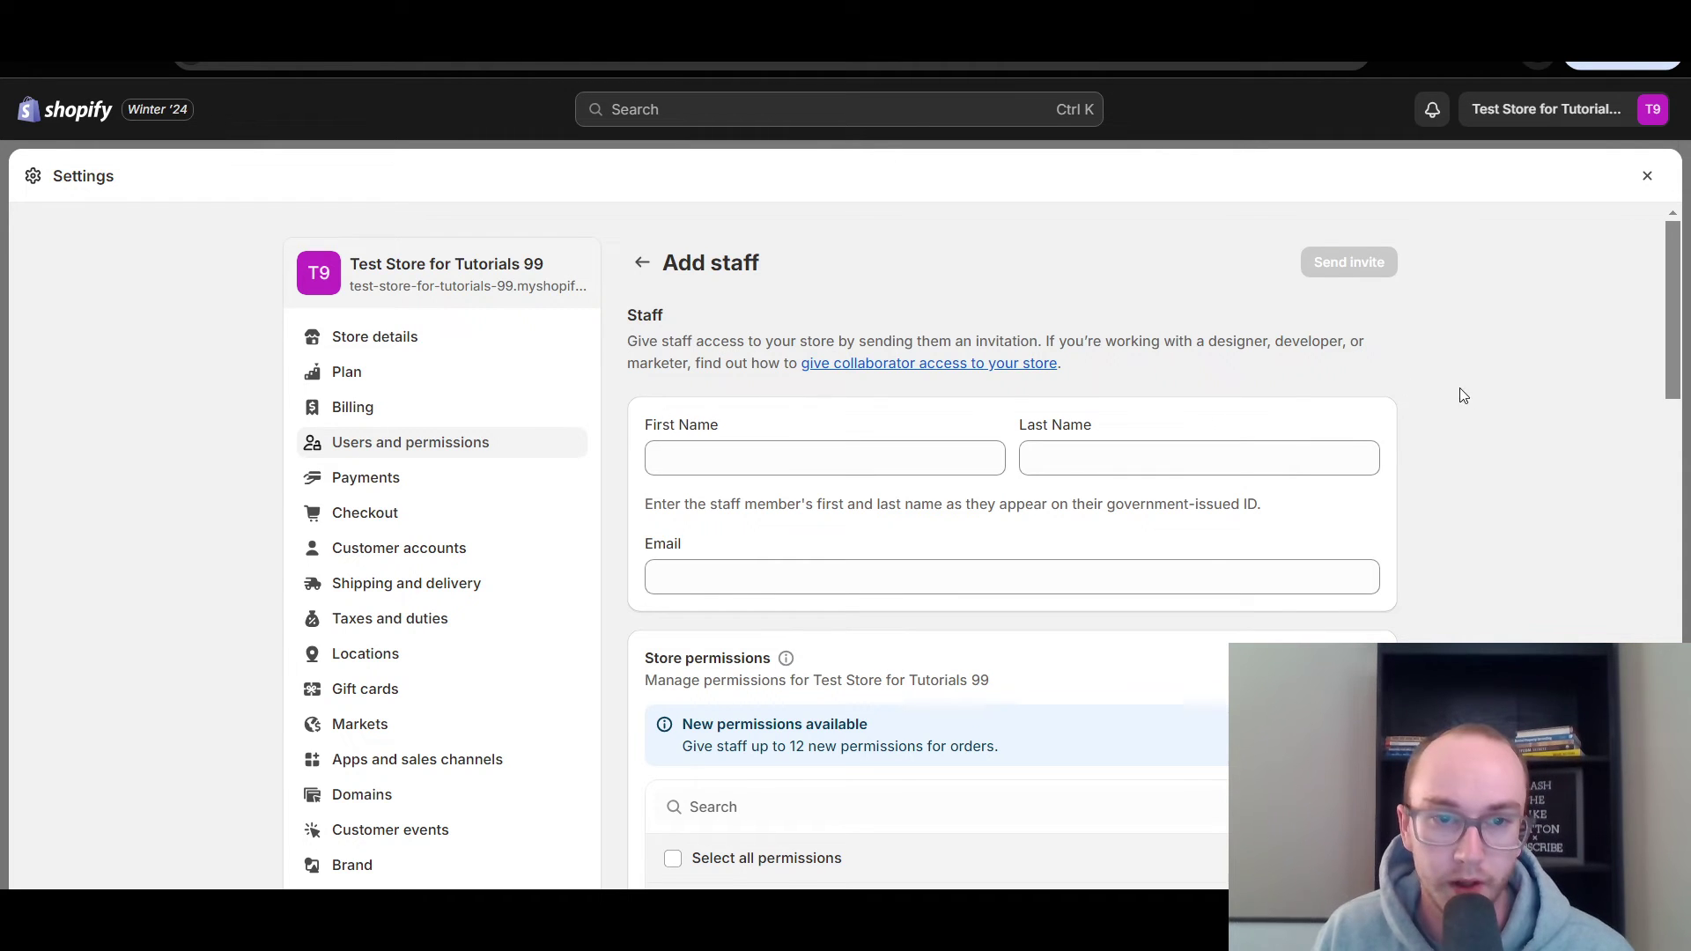
mouse_move(1675, 300)
left_mouse_down()
mouse_move(1671, 320)
mouse_move(1674, 298)
left_mouse_up()
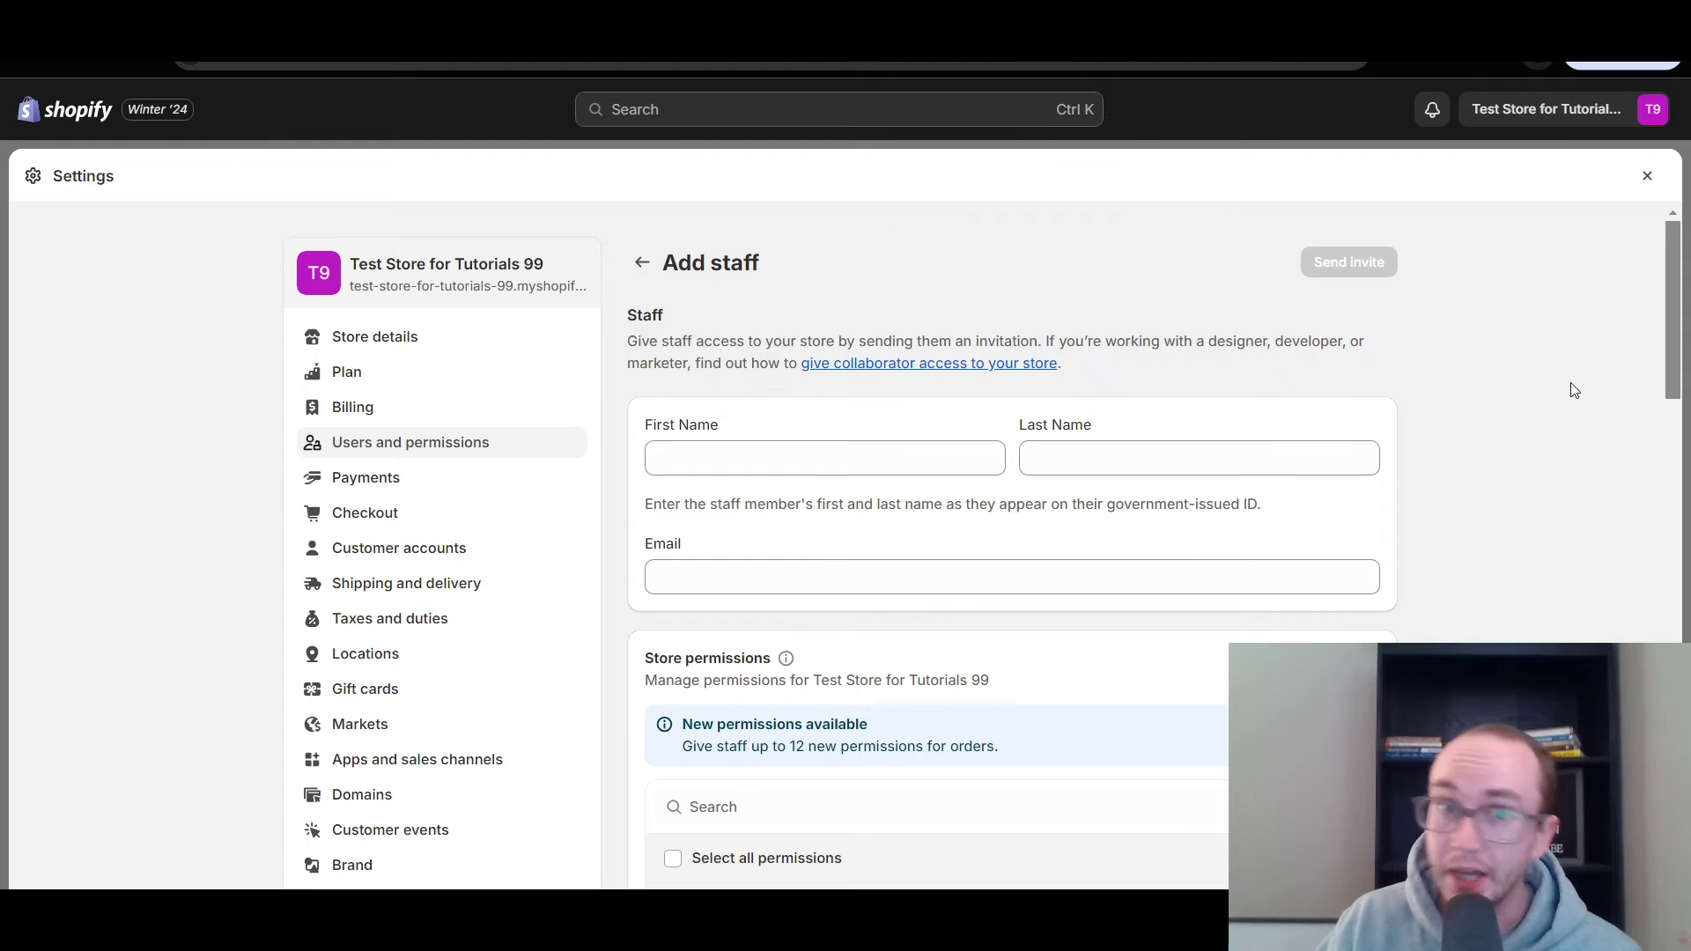
left_click_drag(1671, 302, 1671, 312)
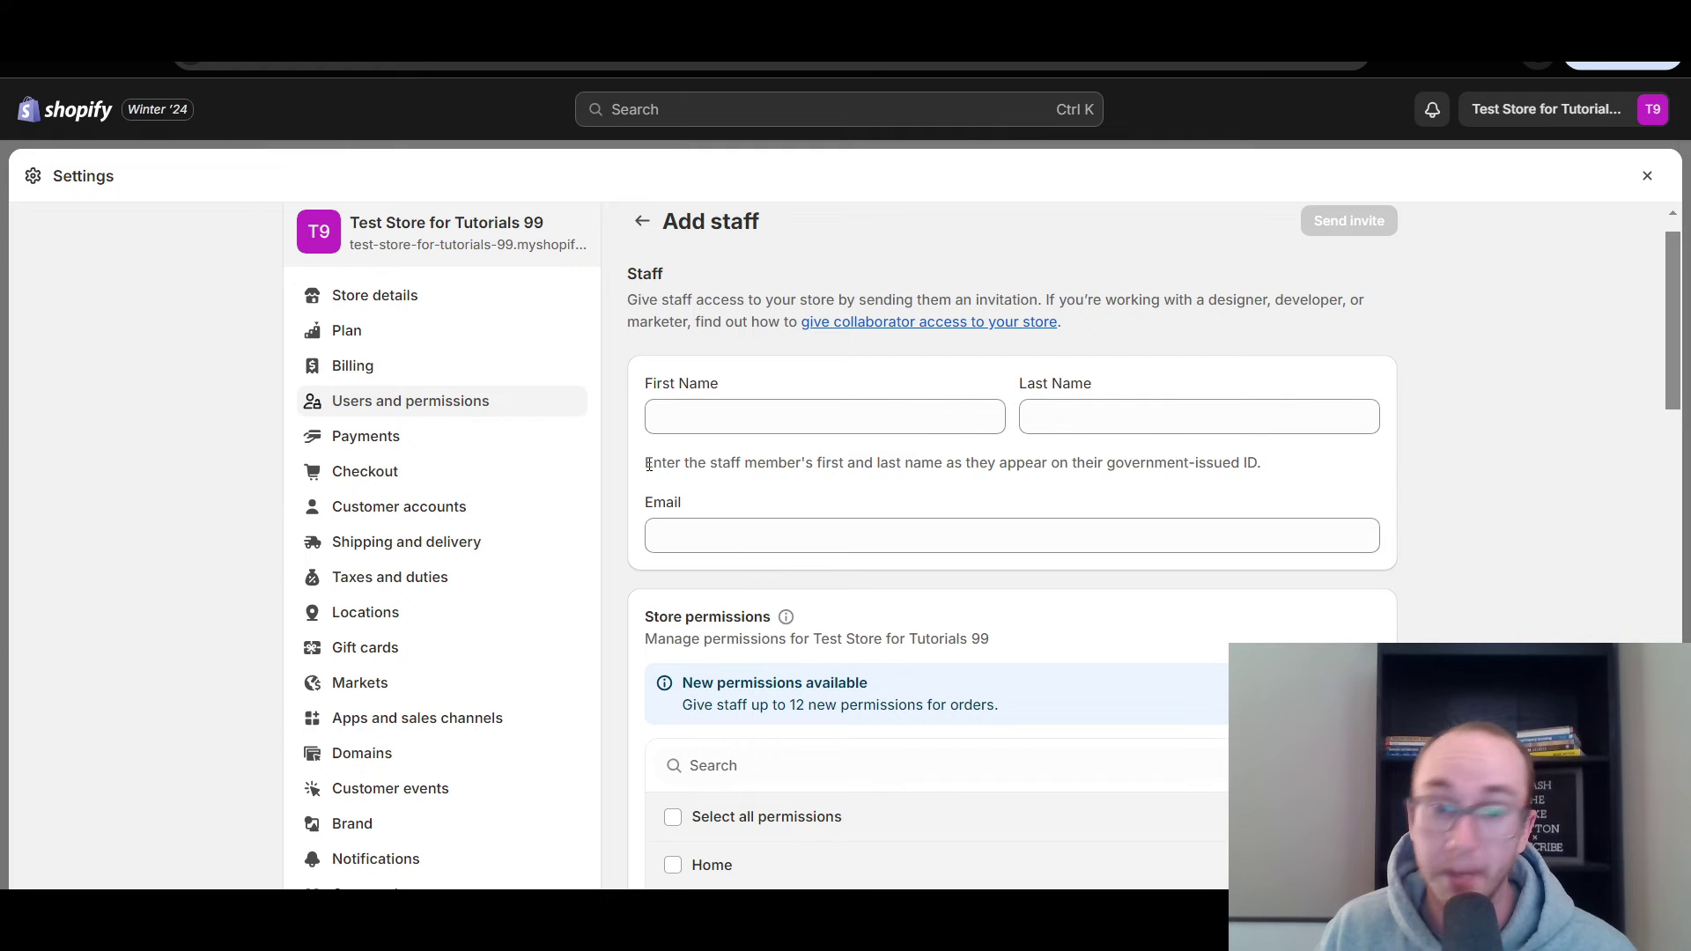
left_click_drag(648, 464, 1405, 451)
left_click(1366, 478)
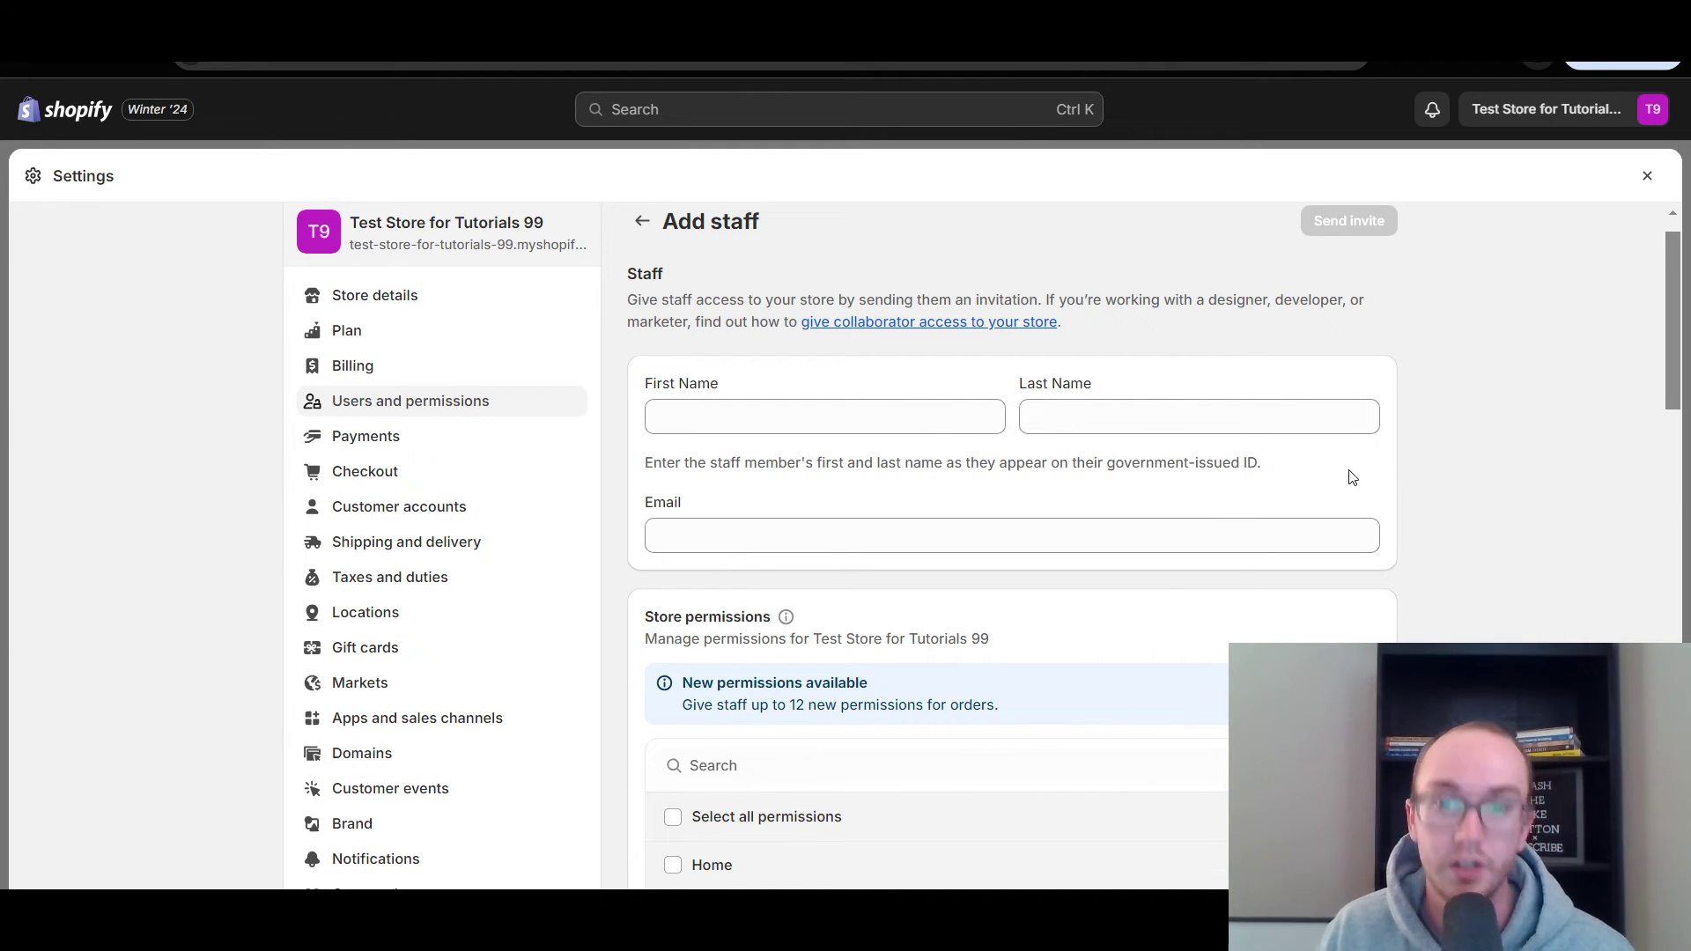
- Review the Store permissions list, all unchecked, such as Orders 0/17 and Users 0/5
left_click_drag(1670, 306, 1673, 333)
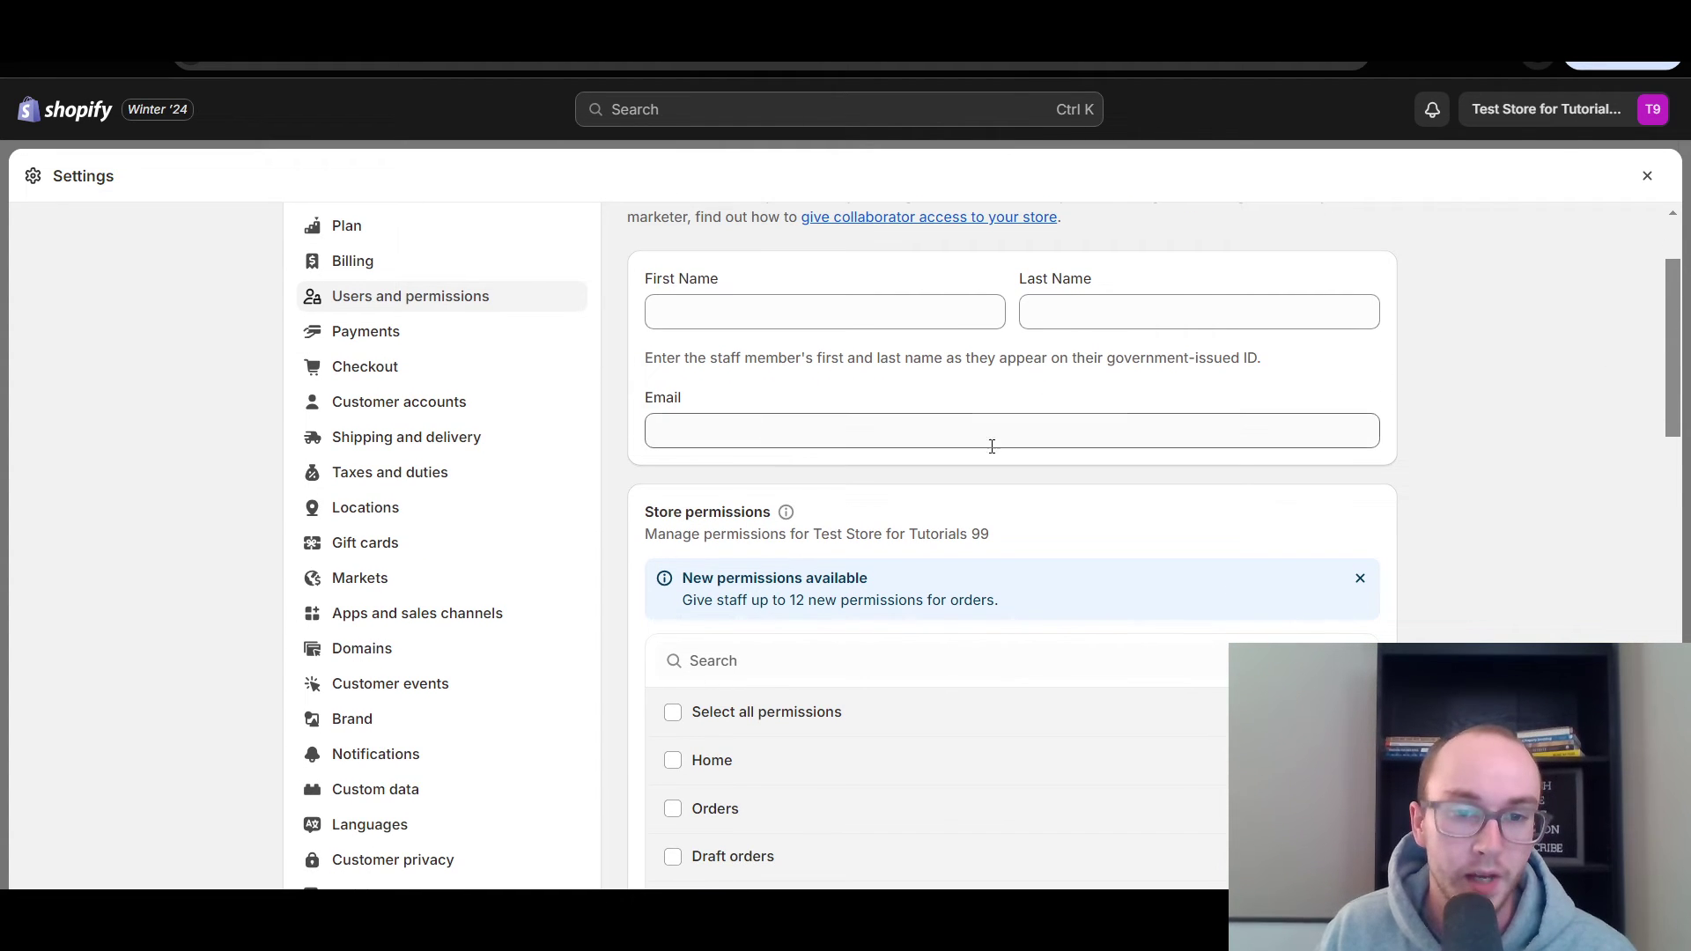
scroll(986, 458, "down", 1)
scroll(987, 457, "down", 2)
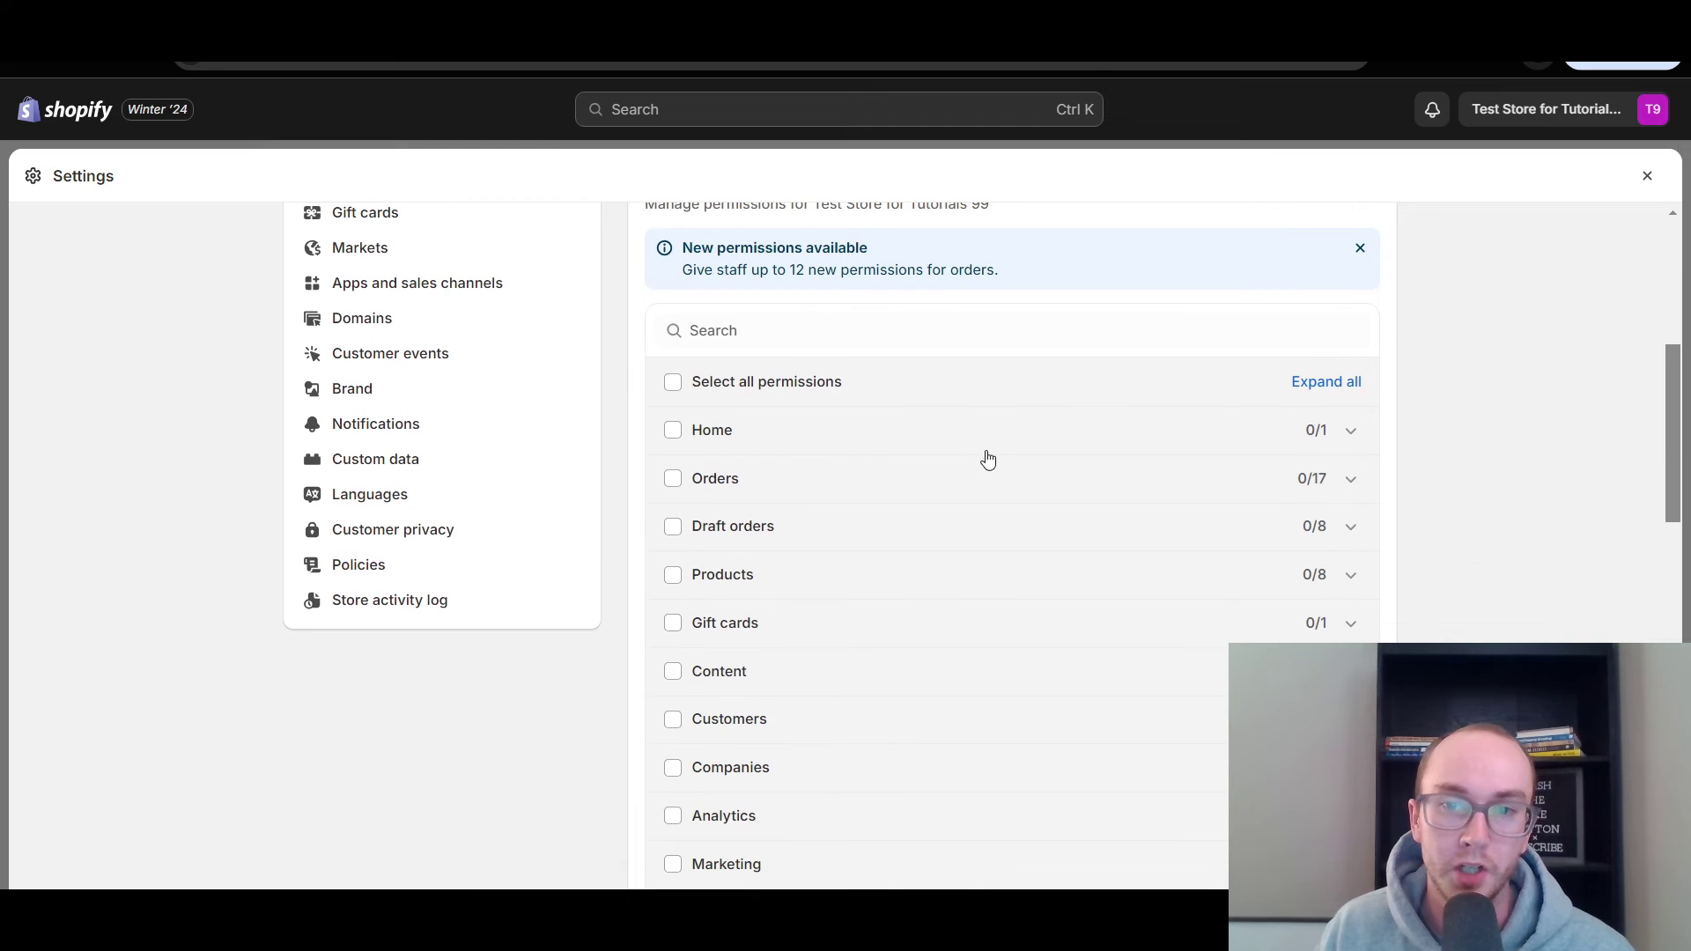
left_click_drag(1674, 445, 1641, 428)
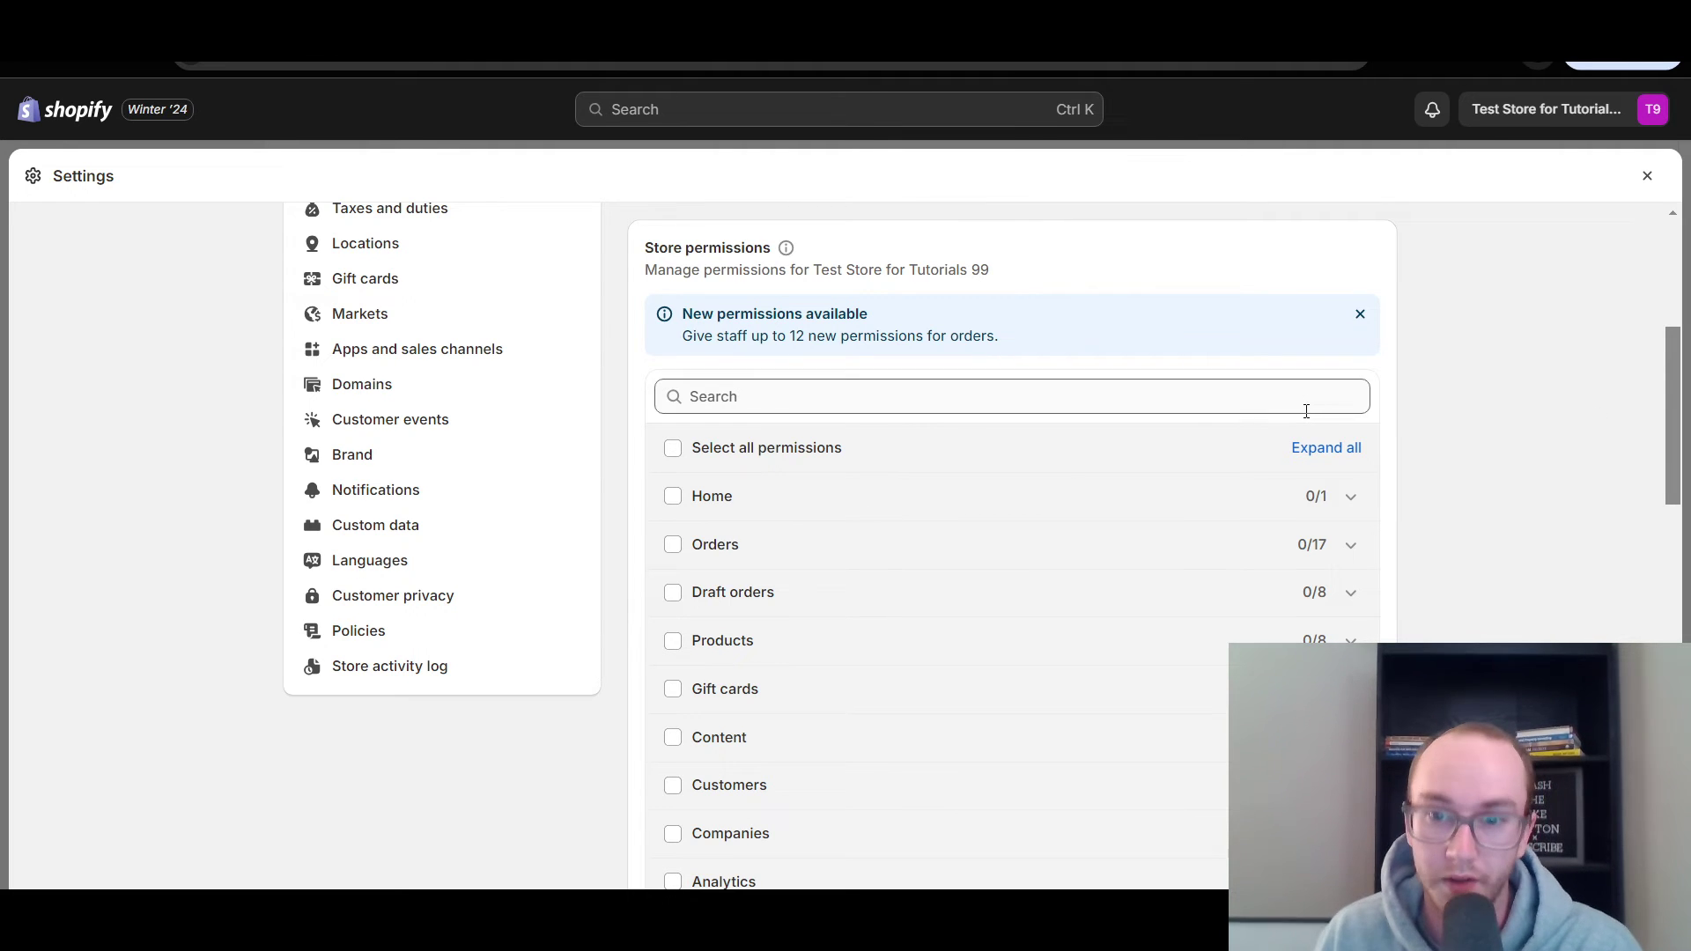
scroll(1306, 418, "down", 1)
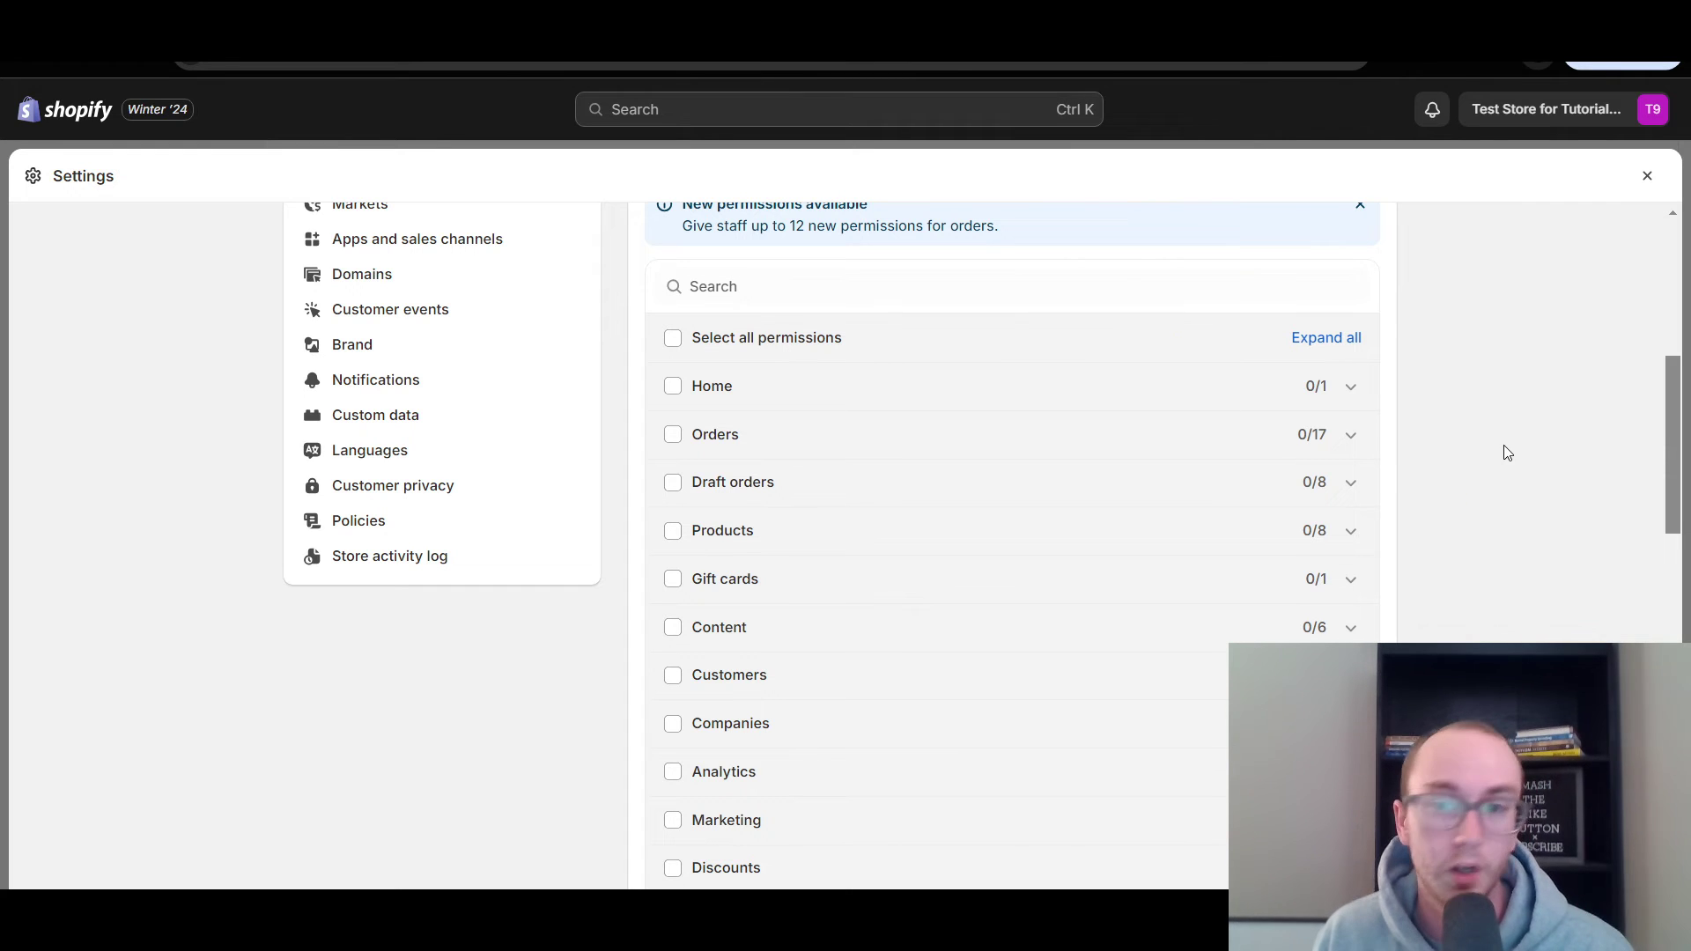
scroll(1660, 454, "down", 3)
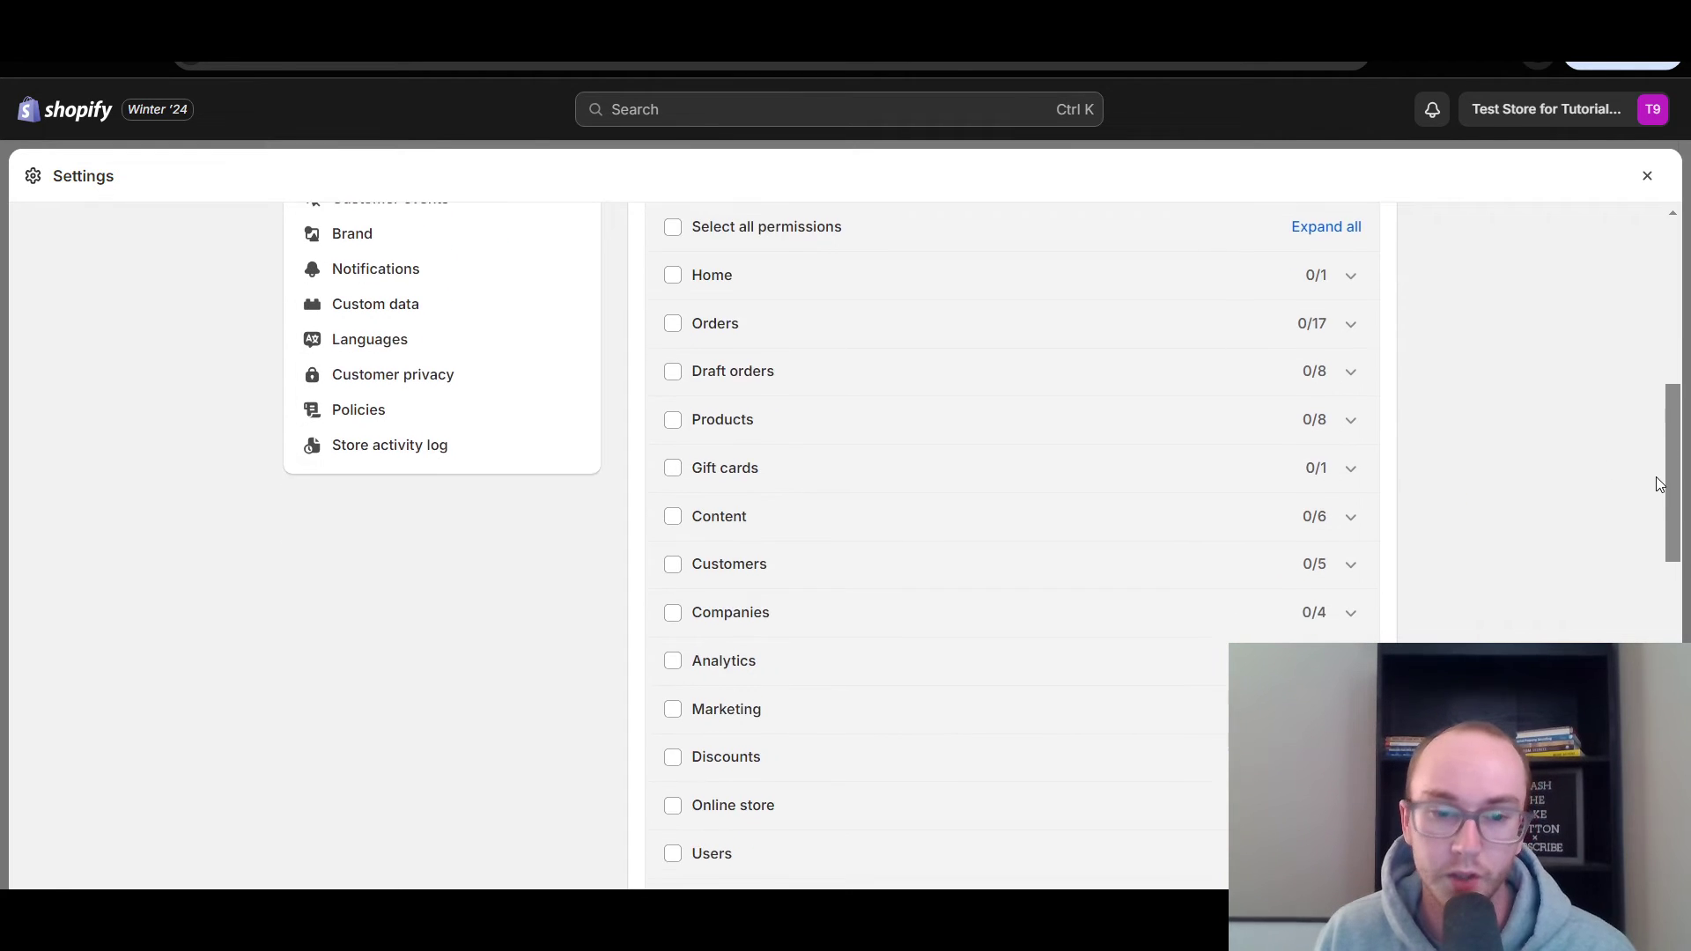
scroll(1640, 539, "down", 2)
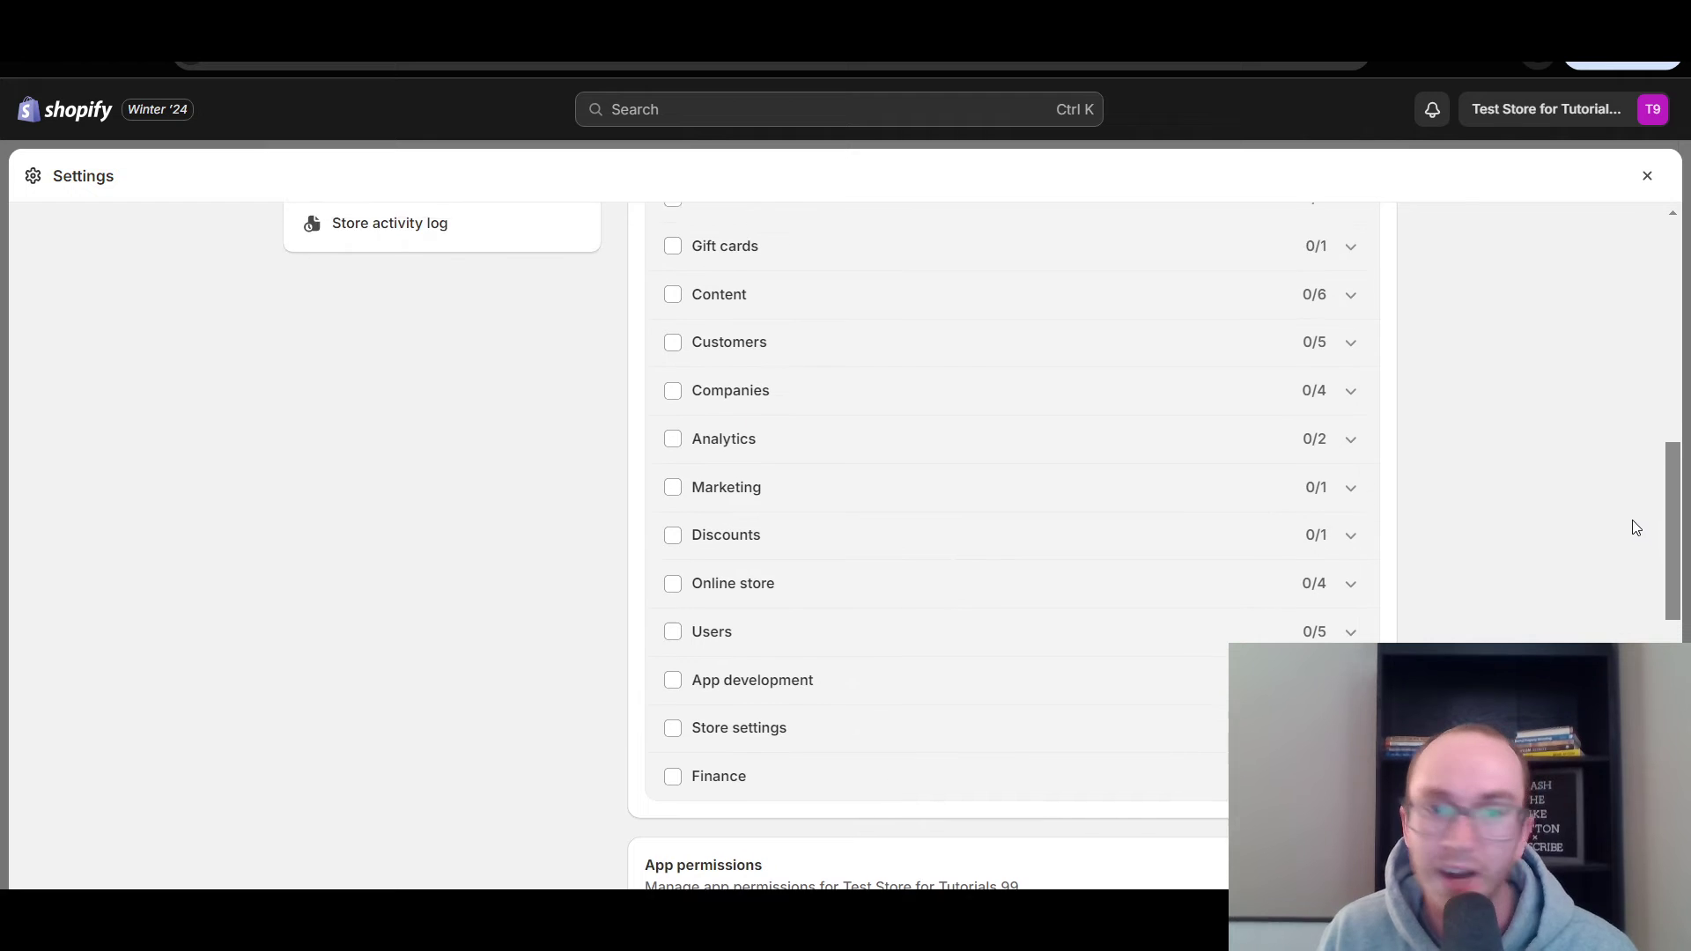
scroll(1635, 551, "up", 1)
scroll(1631, 510, "up", 4)
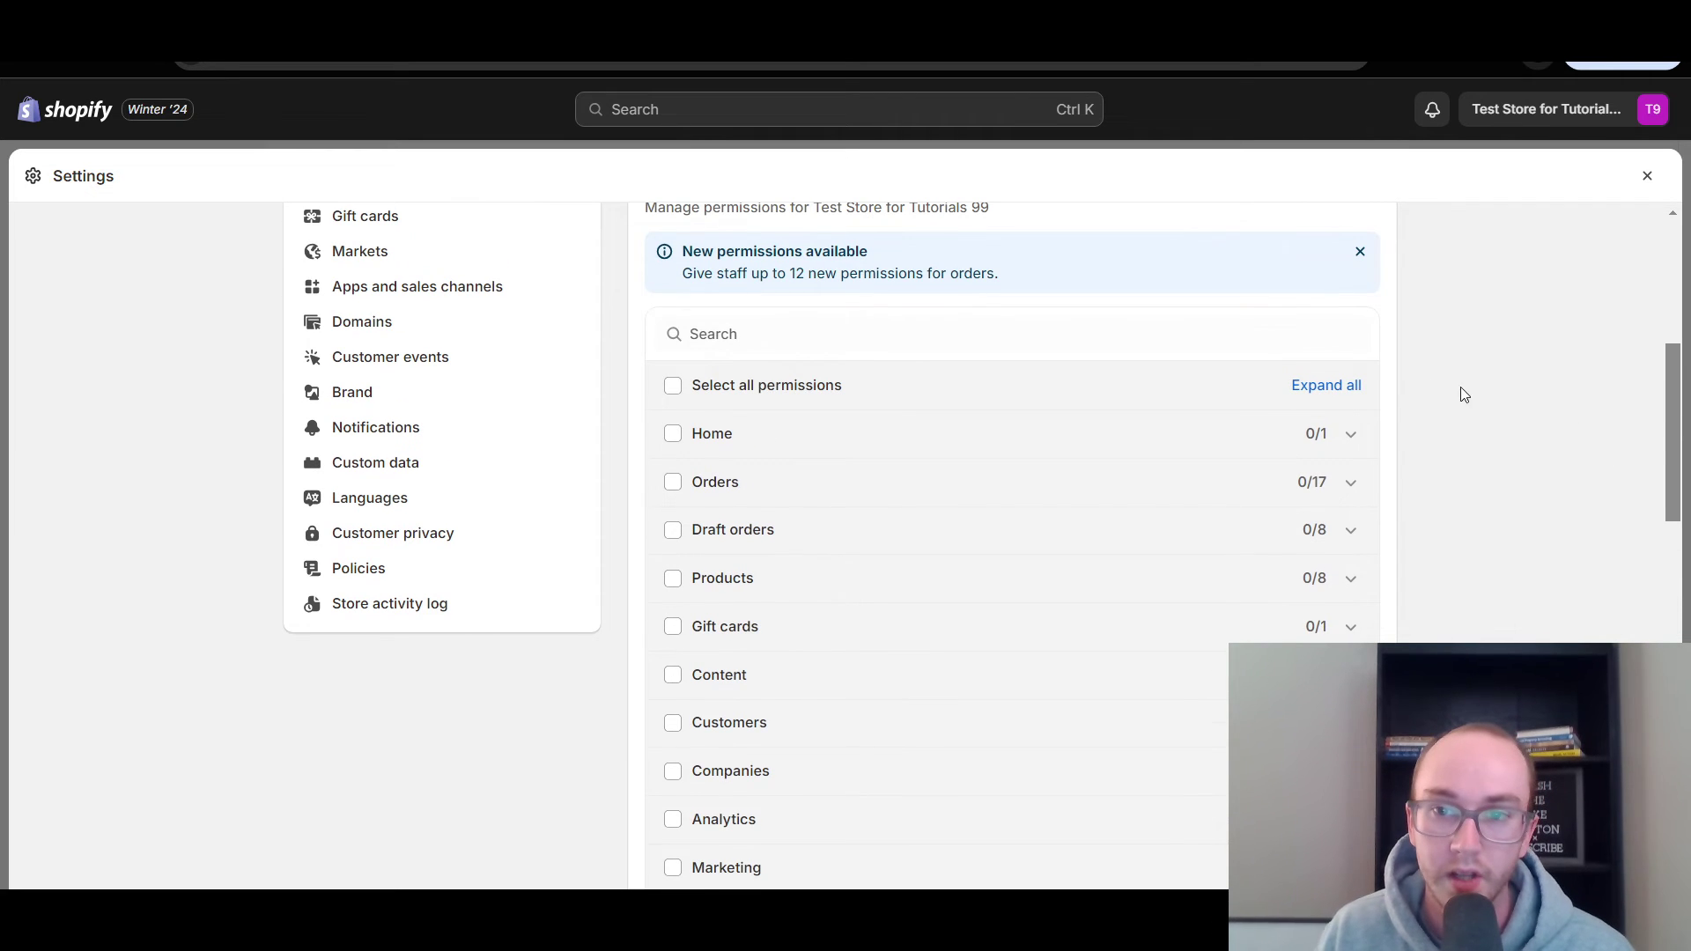
left_click(1314, 396)
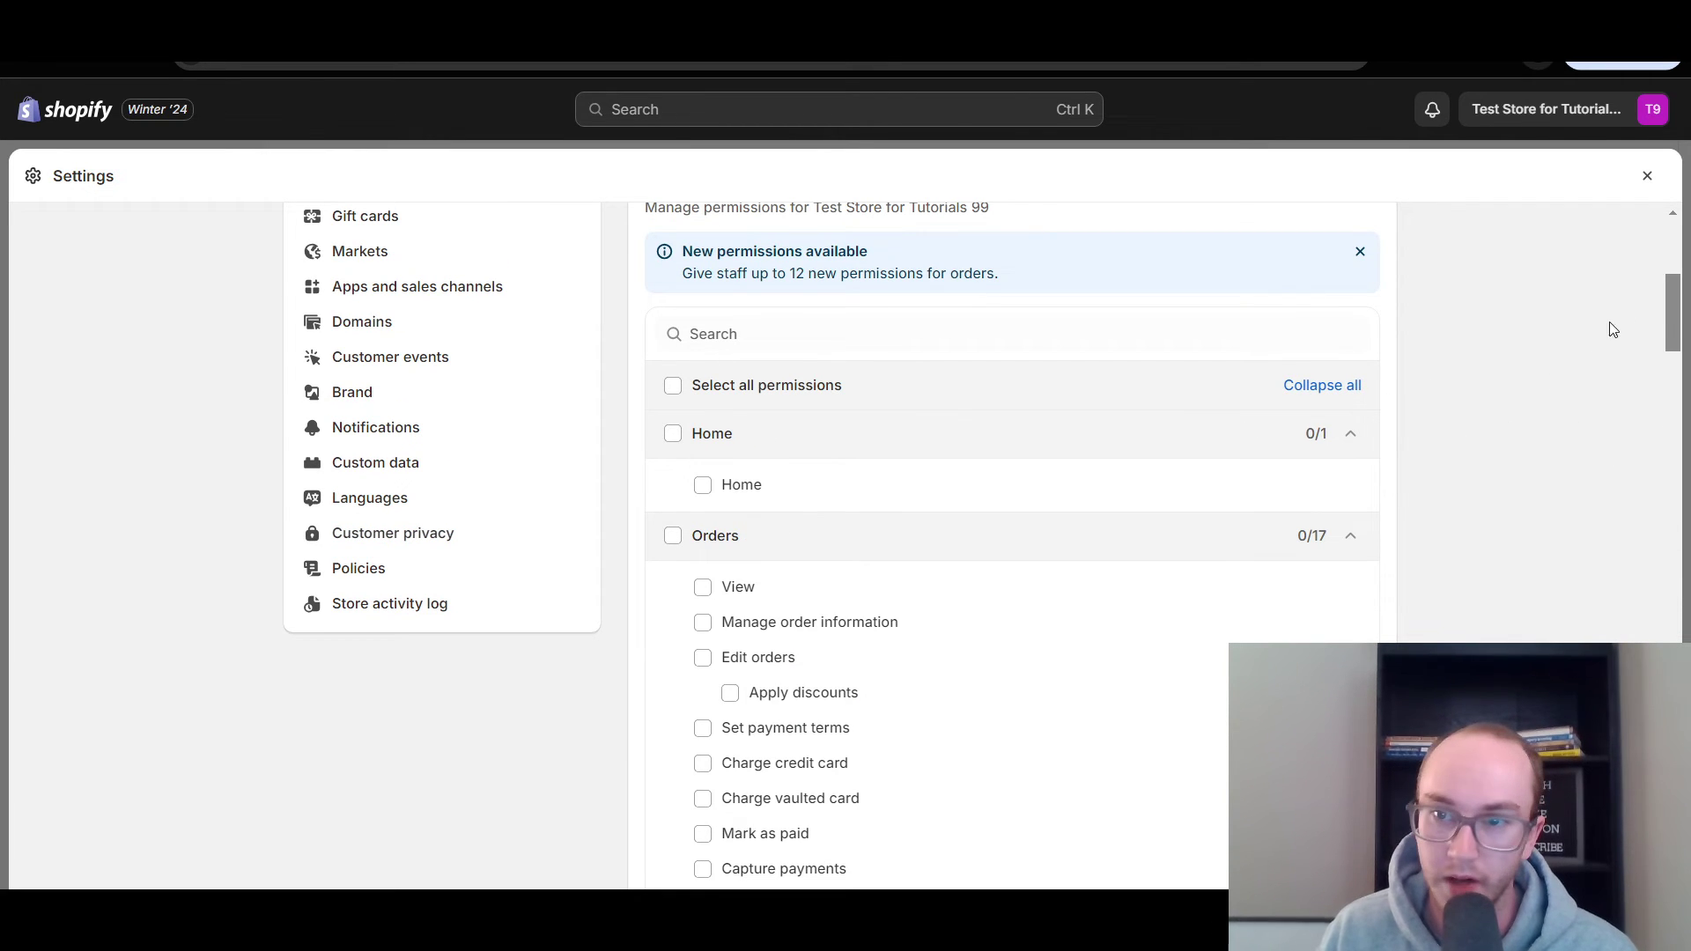
left_click_drag(1669, 309, 1666, 324)
scroll(1430, 472, "up", 2)
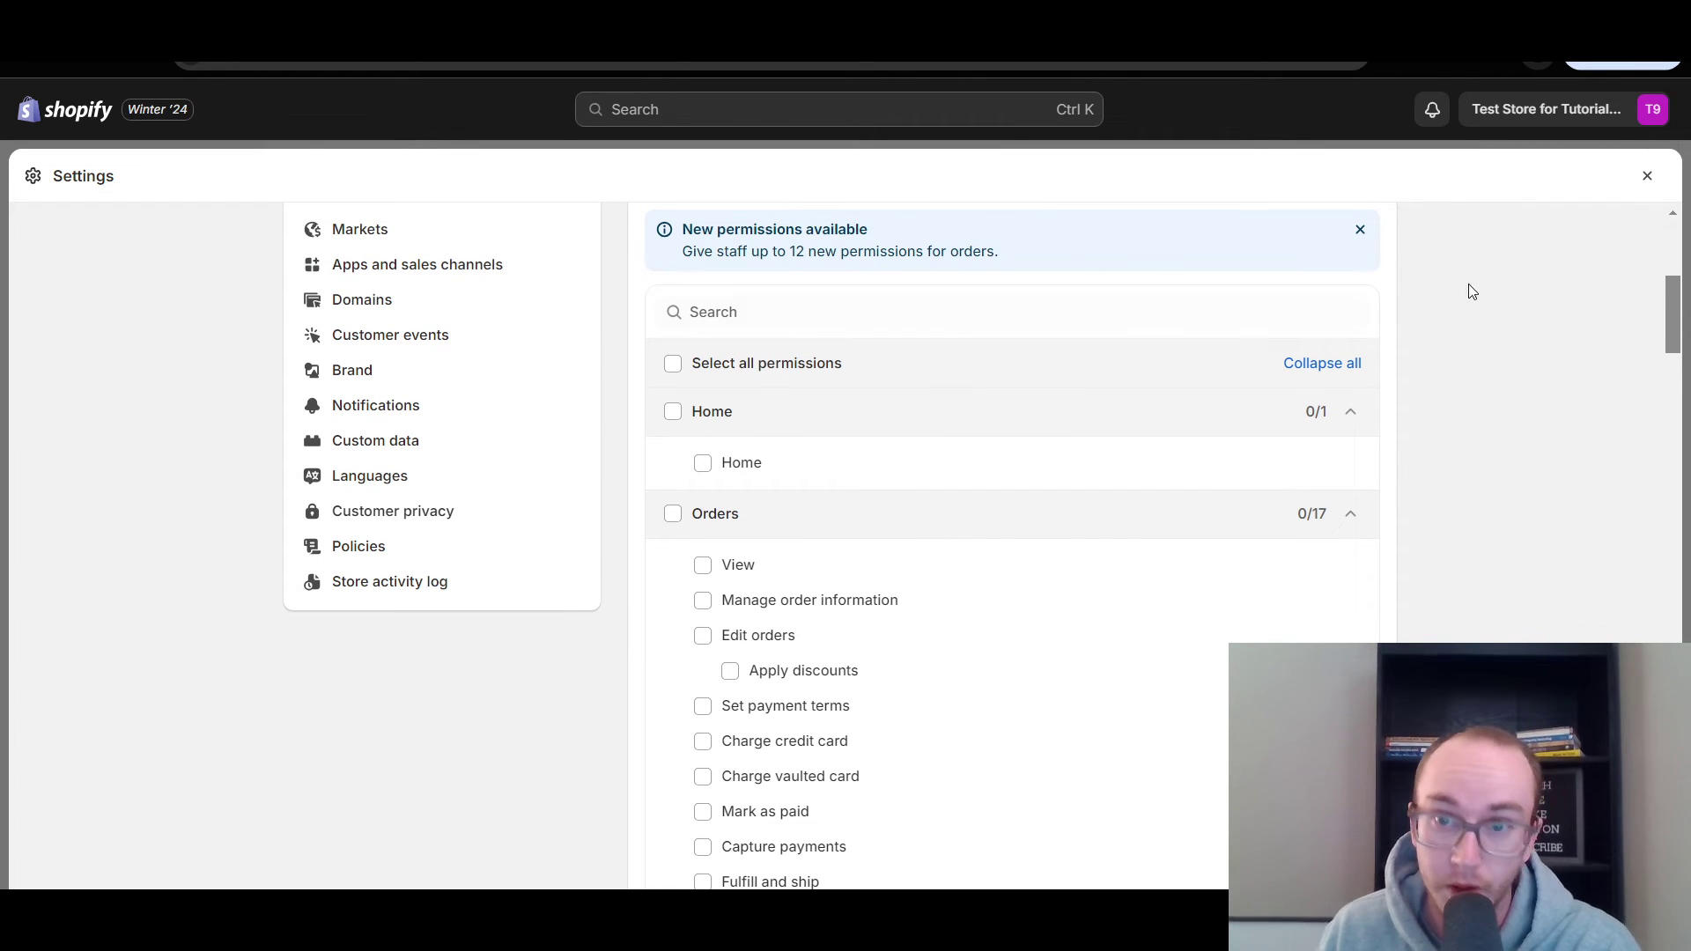
mouse_move(1673, 310)
left_mouse_down()
mouse_move(1674, 278)
mouse_move(1676, 332)
left_mouse_up()
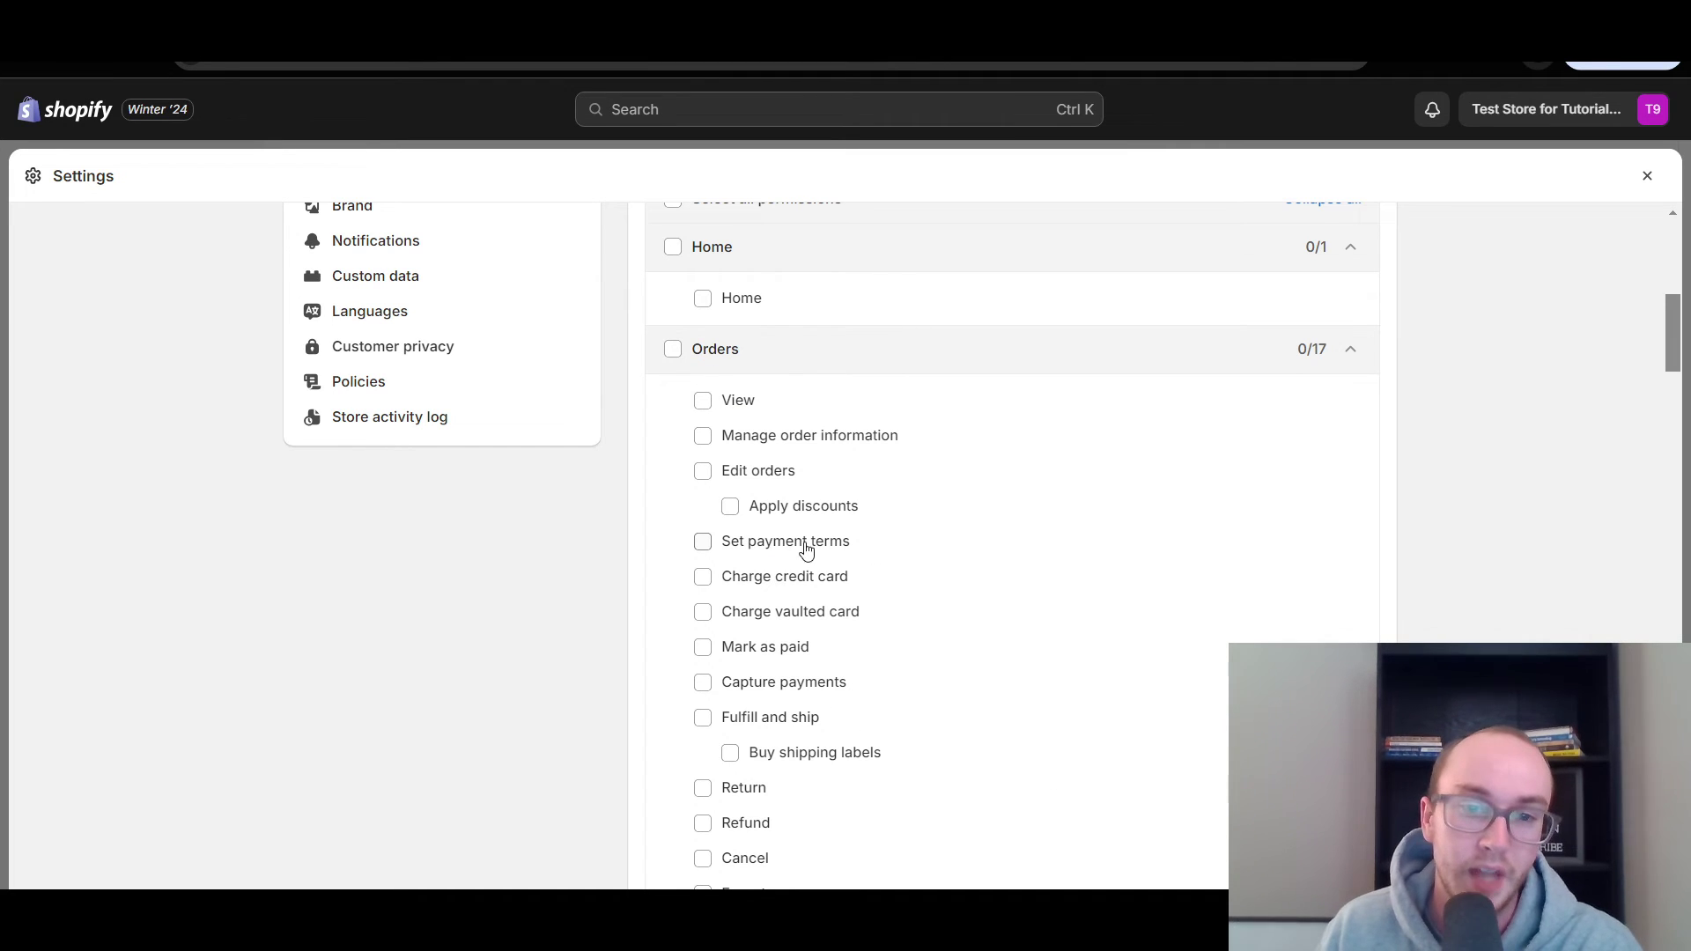
scroll(745, 630, "down", 1)
scroll(744, 630, "down", 1)
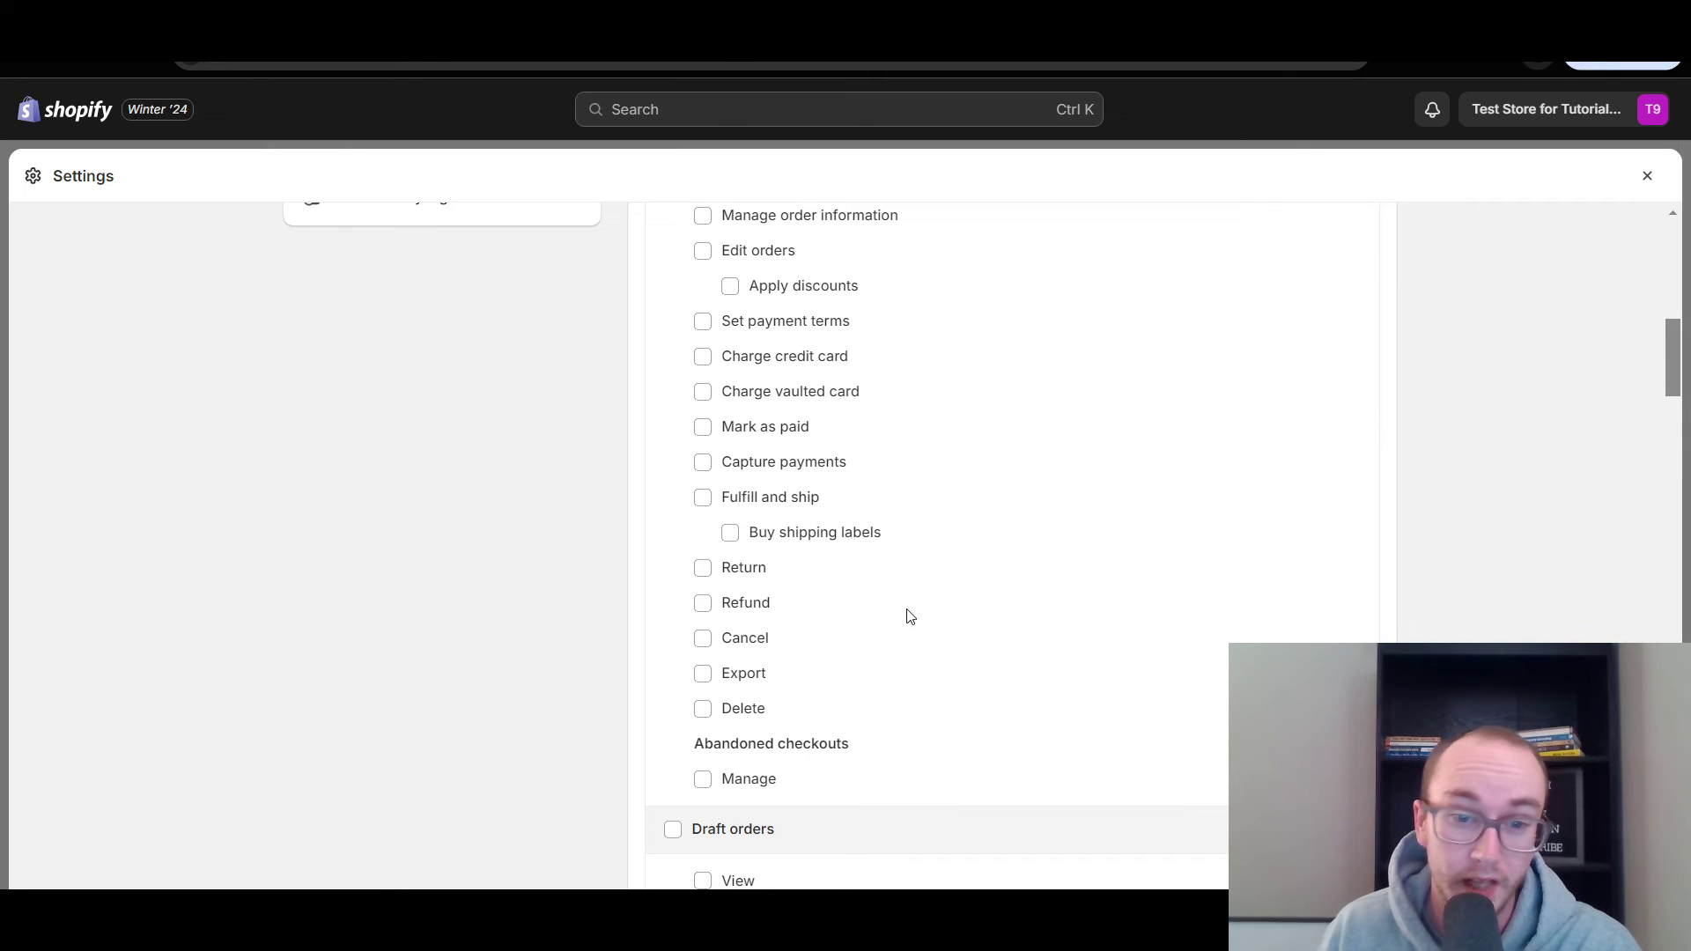
scroll(910, 617, "down", 3)
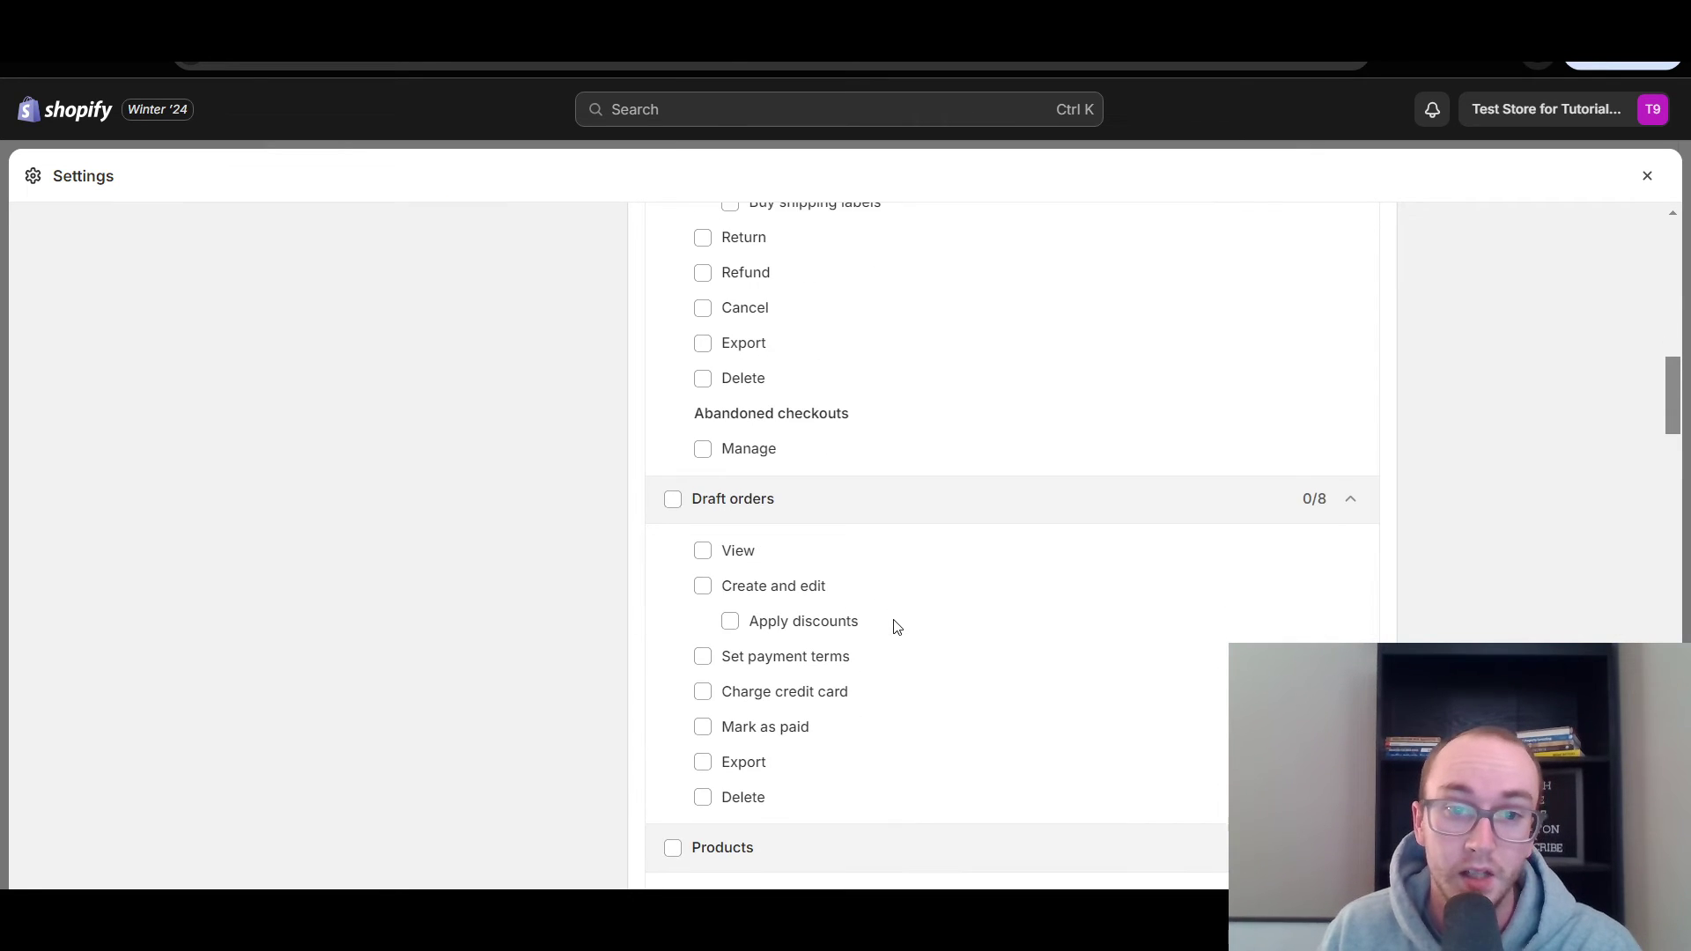
scroll(896, 627, "down", 2)
scroll(861, 536, "down", 3)
scroll(861, 533, "down", 2)
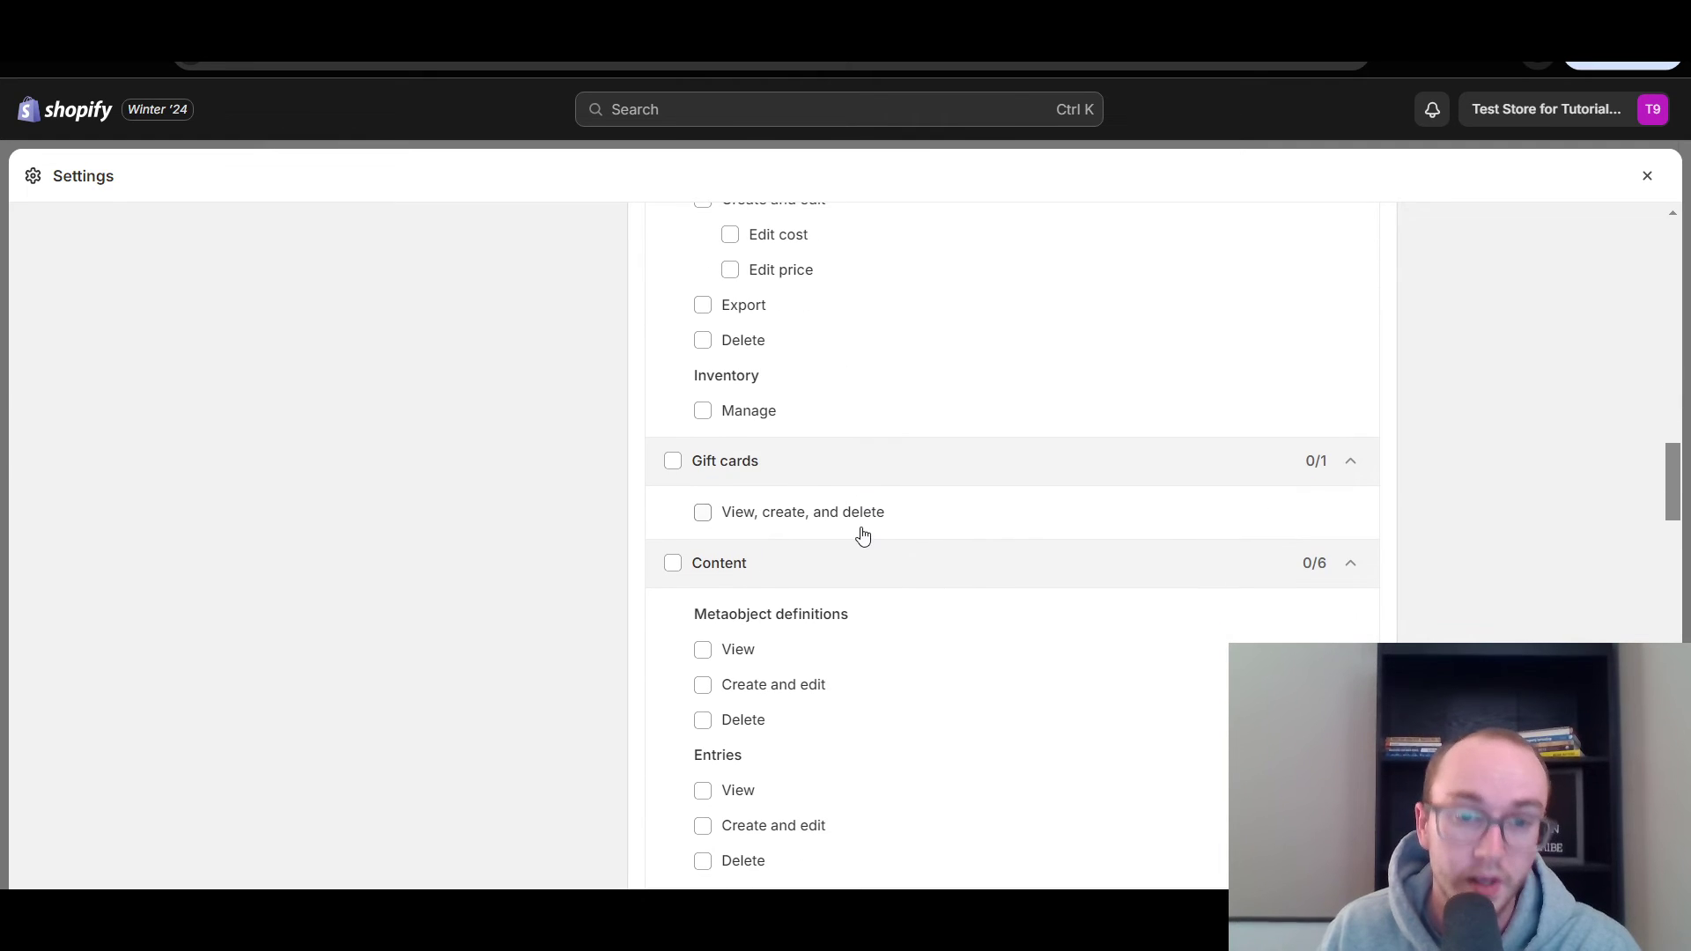
scroll(880, 513, "down", 2)
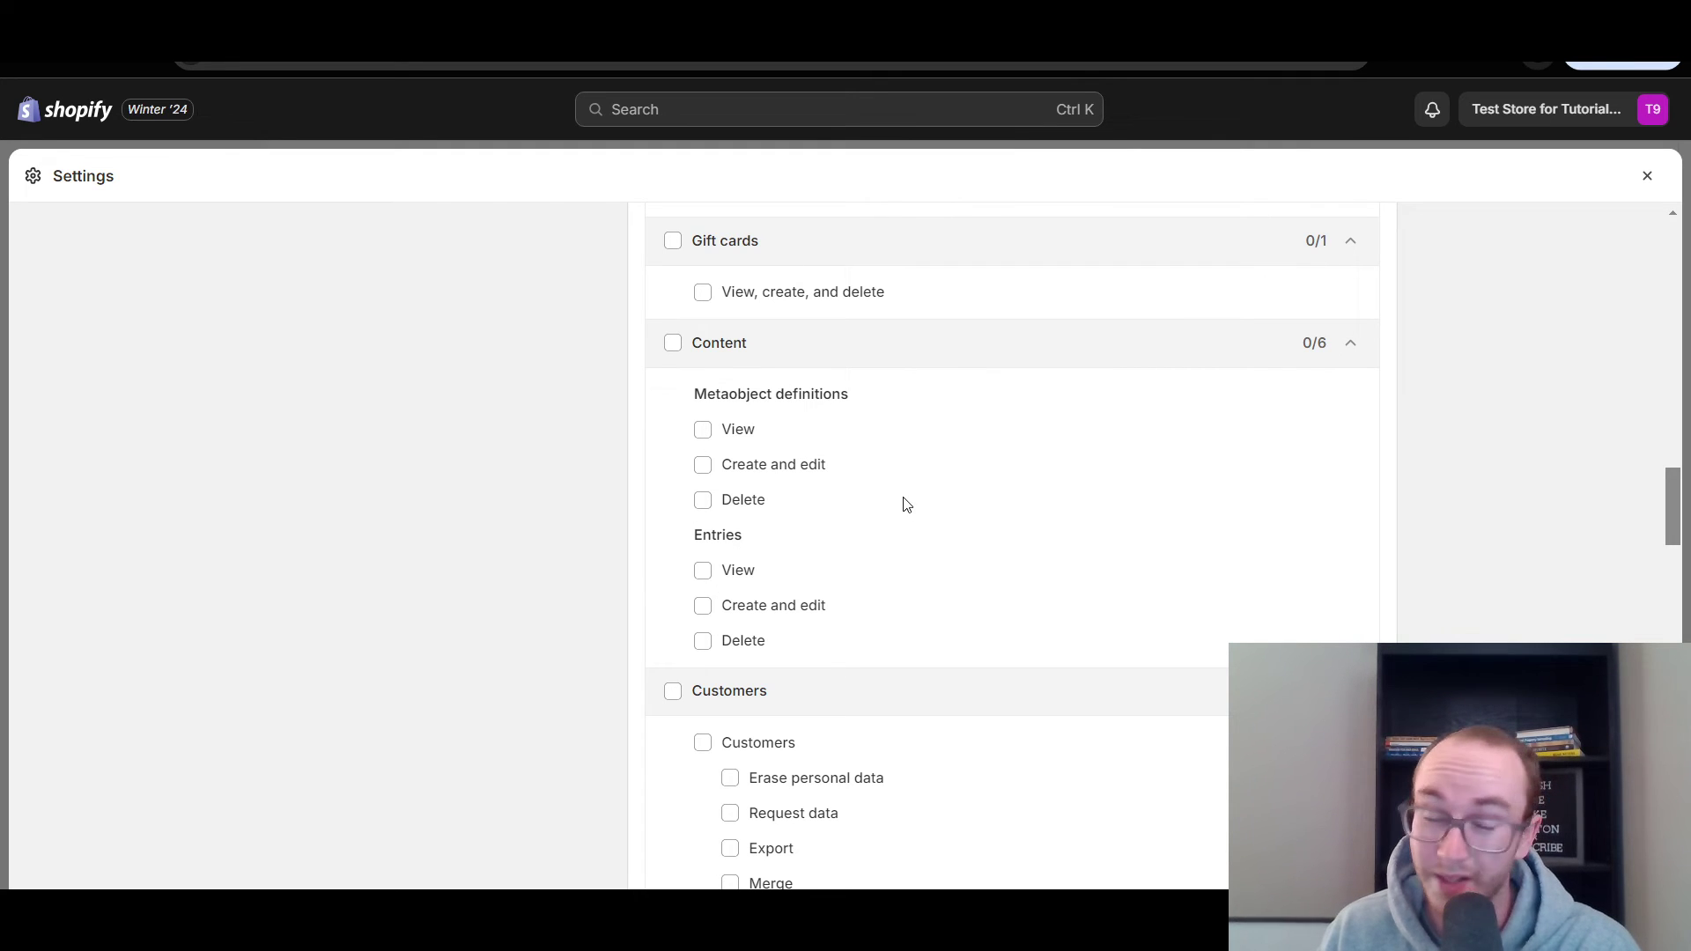
scroll(850, 464, "down", 2)
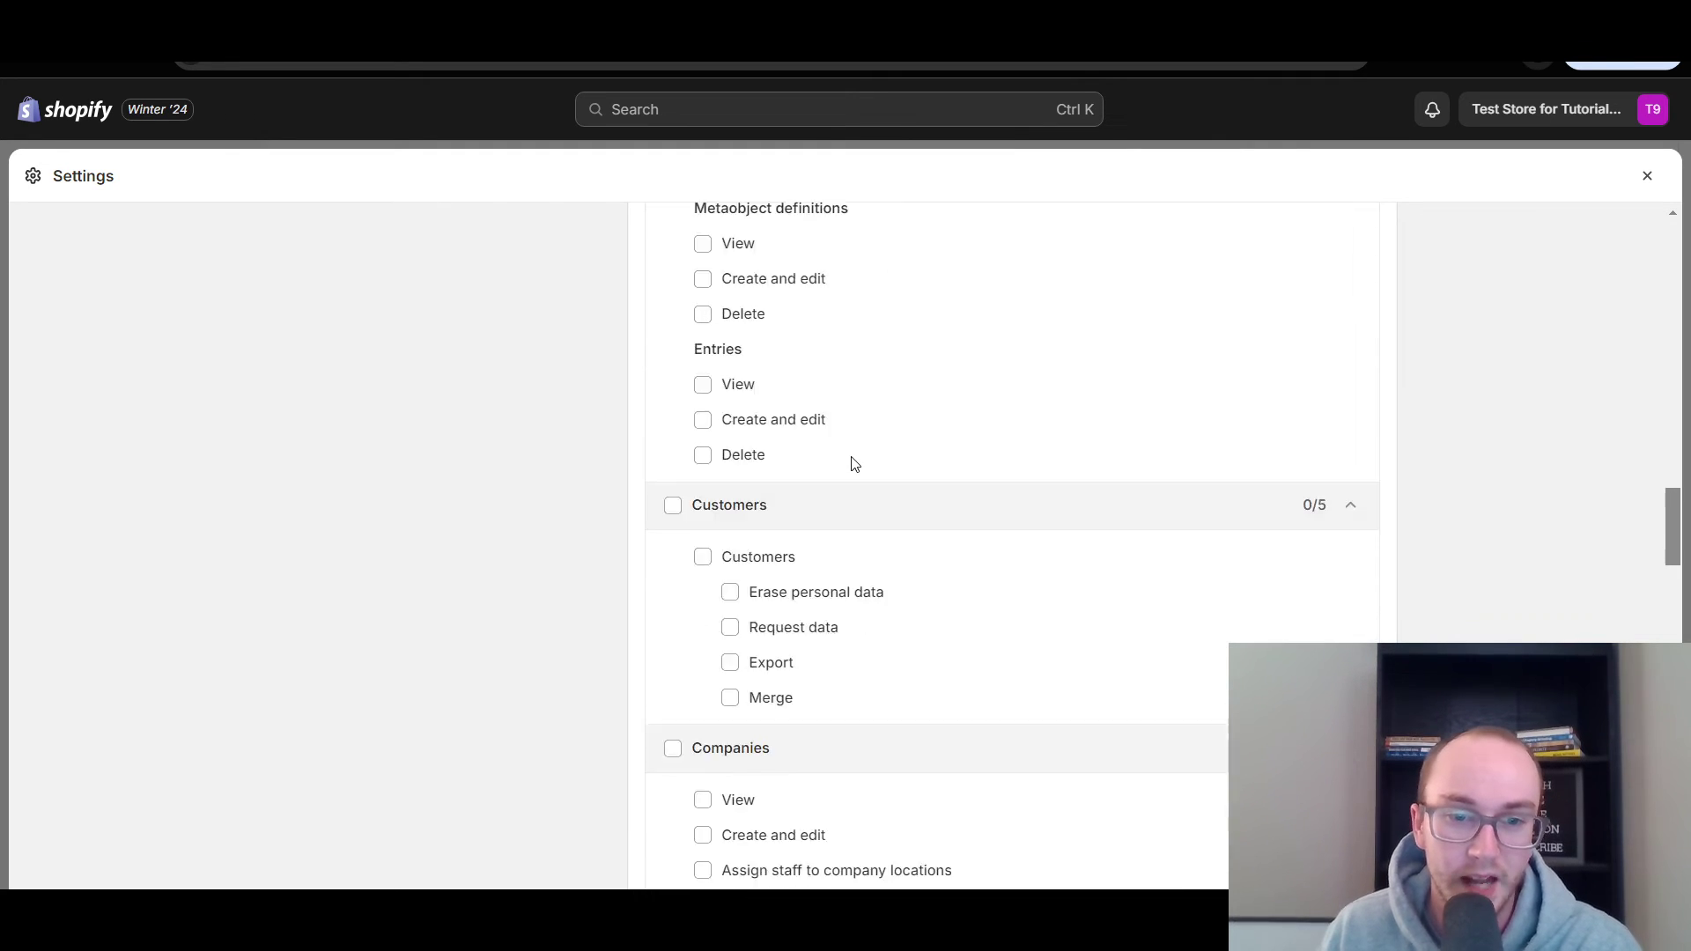
scroll(850, 465, "down", 2)
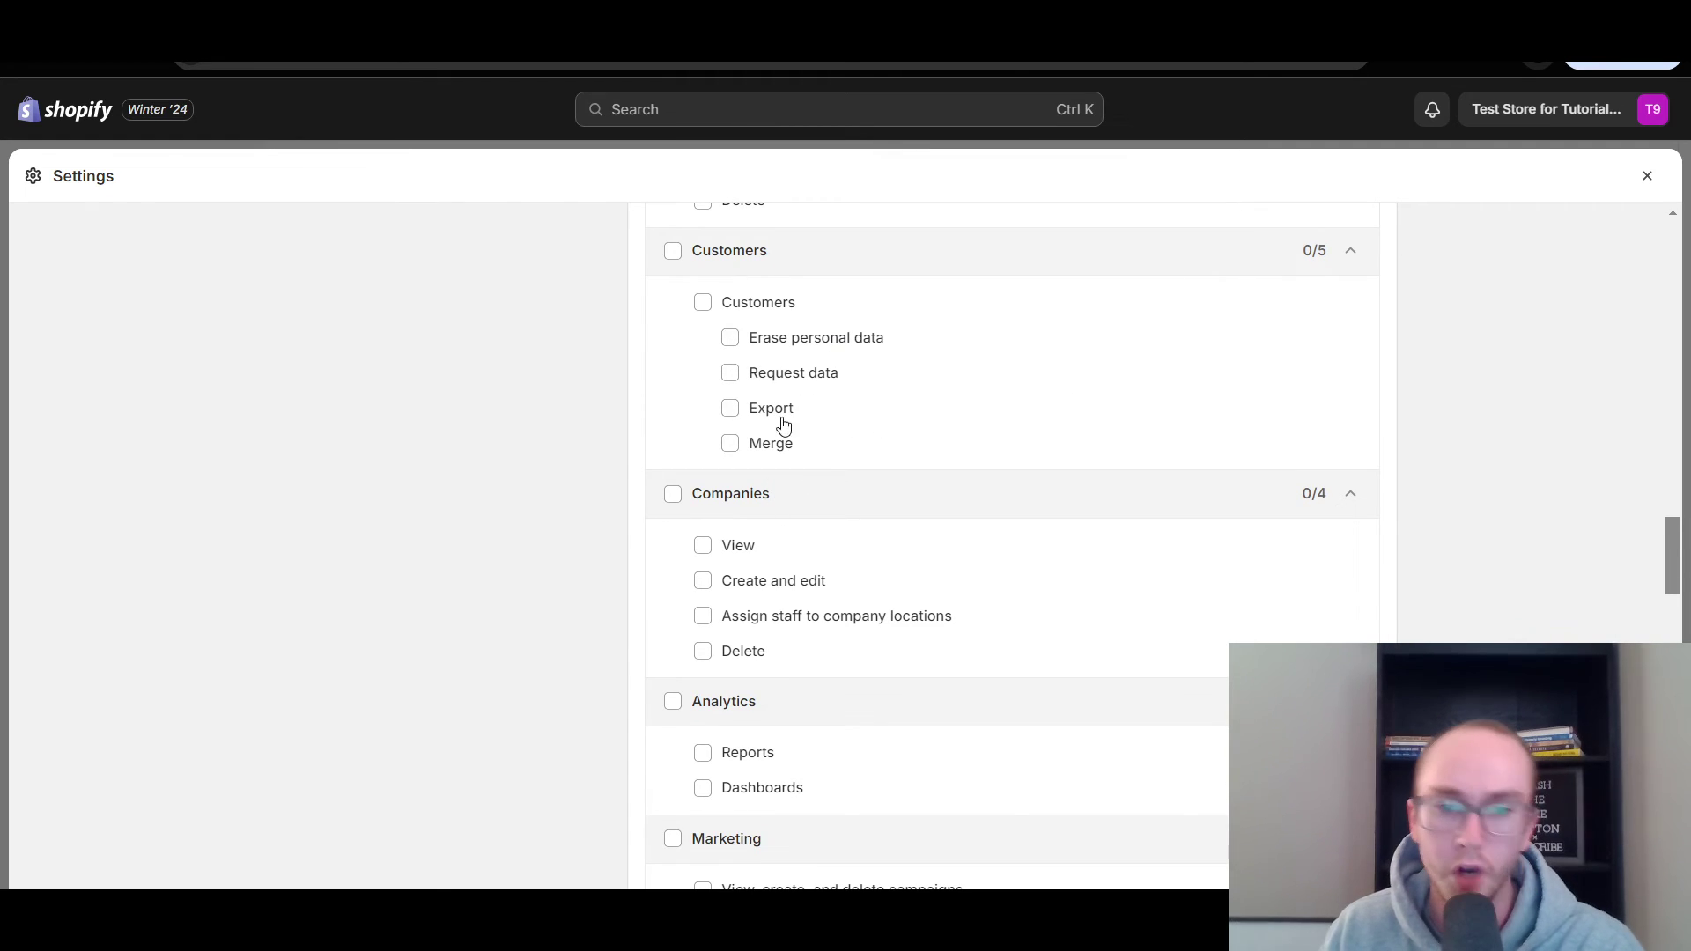
scroll(910, 460, "down", 1)
scroll(910, 462, "down", 1)
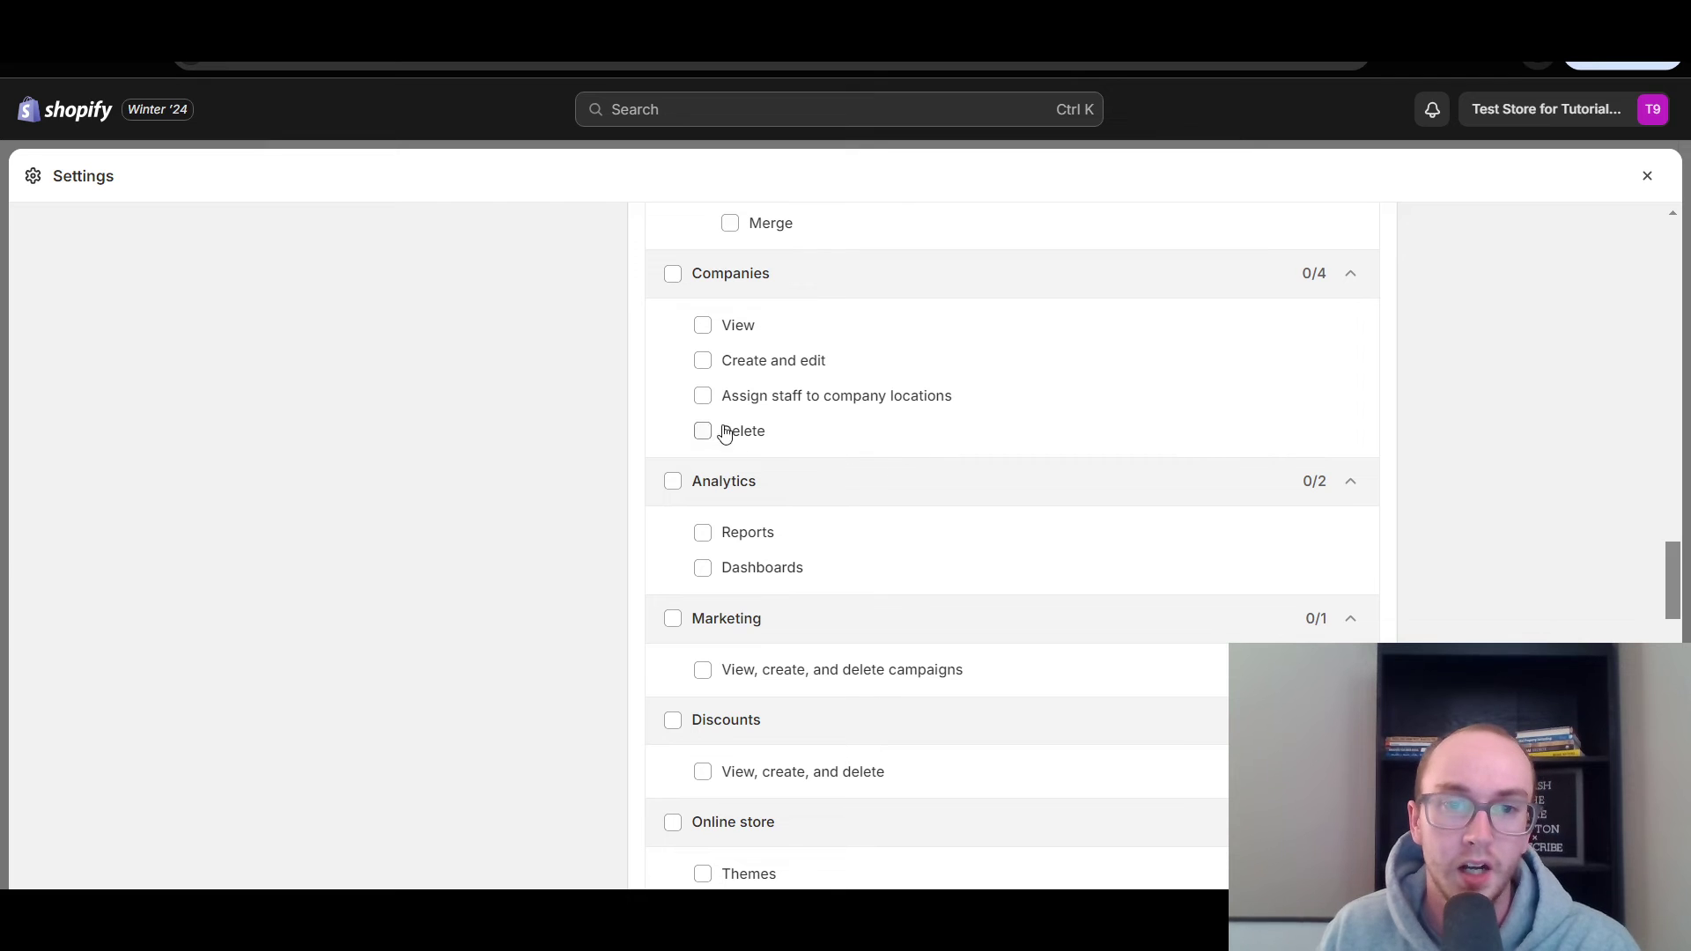
scroll(848, 522, "down", 2)
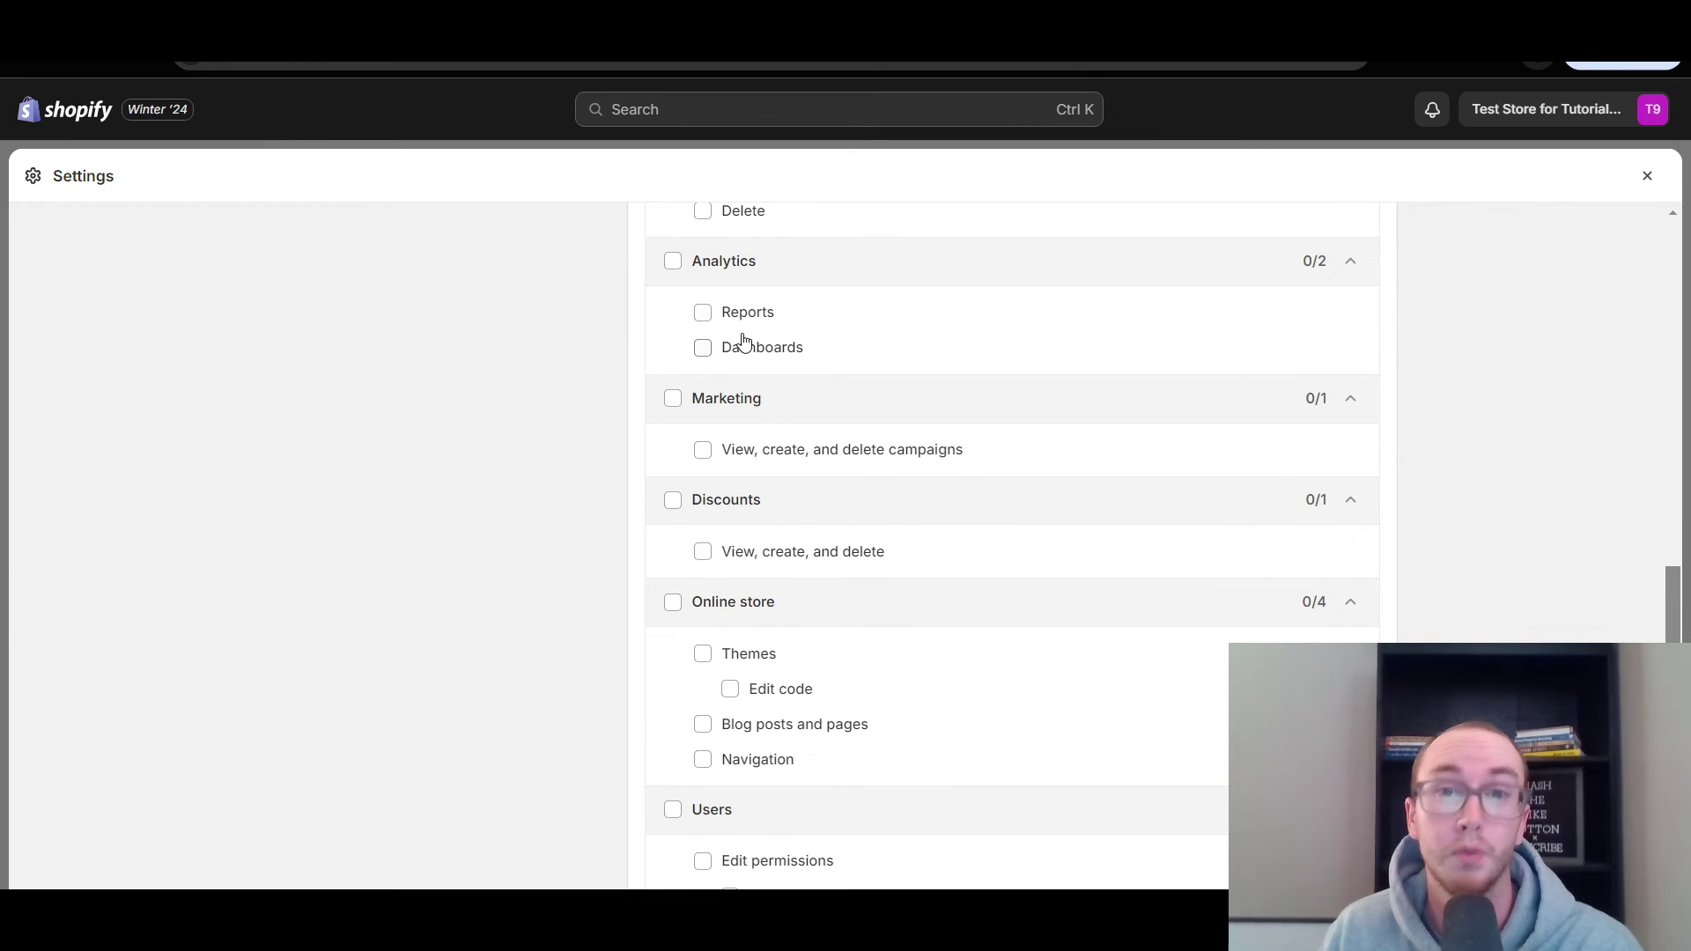
scroll(803, 464, "down", 1)
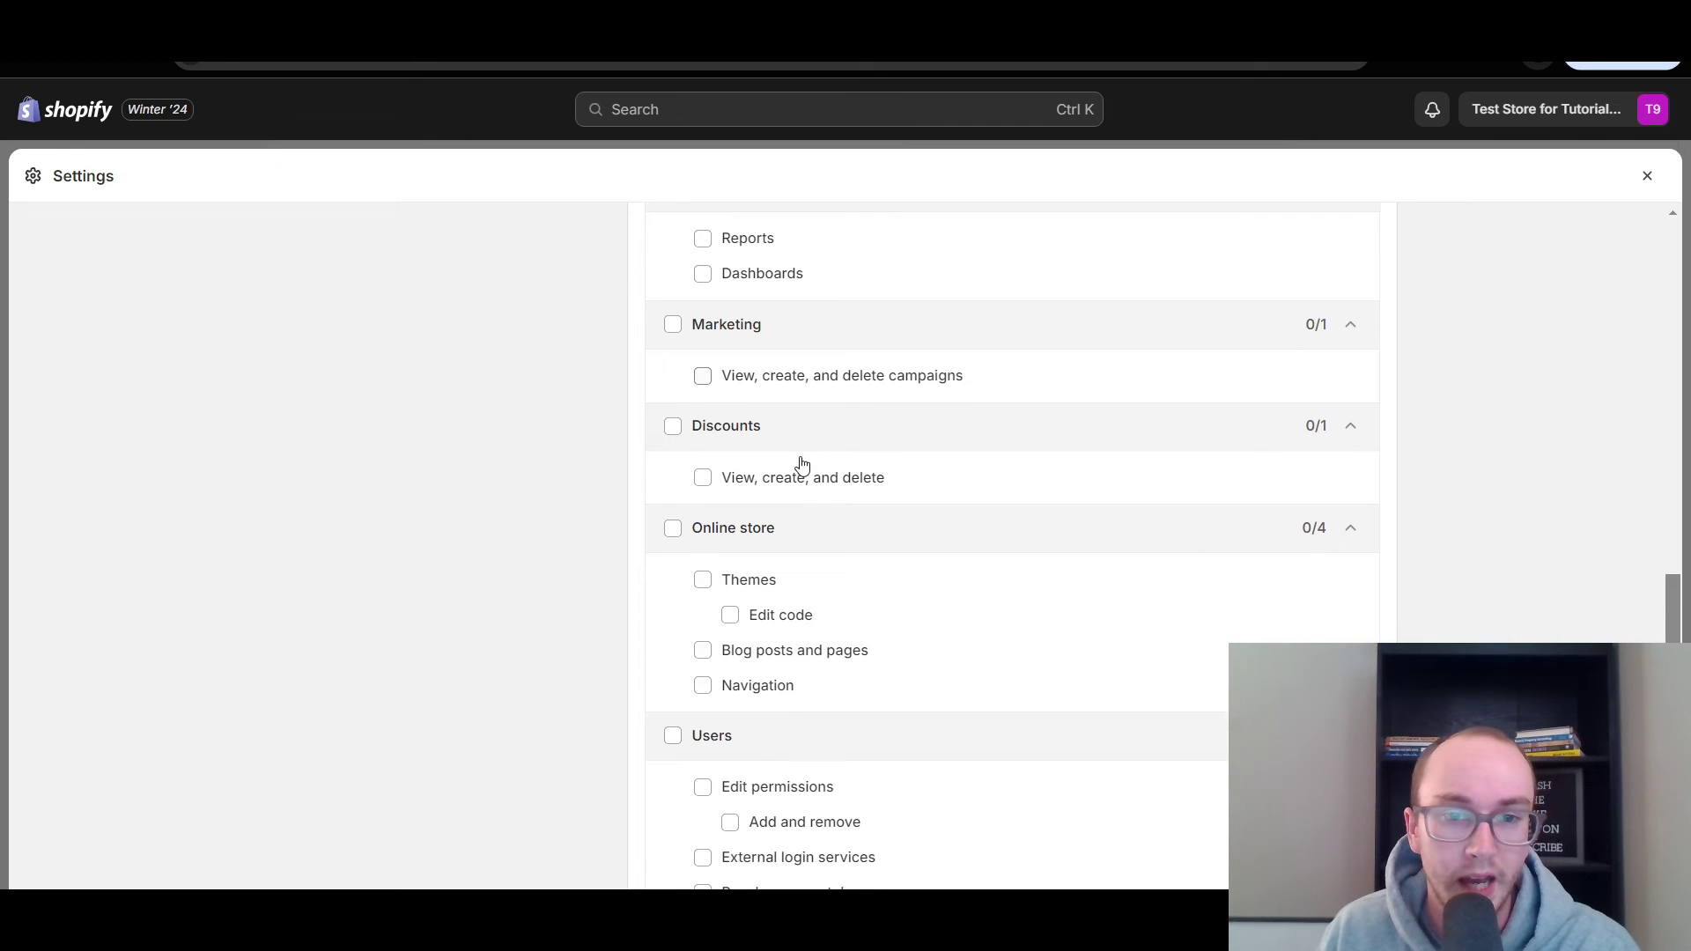
scroll(803, 464, "down", 3)
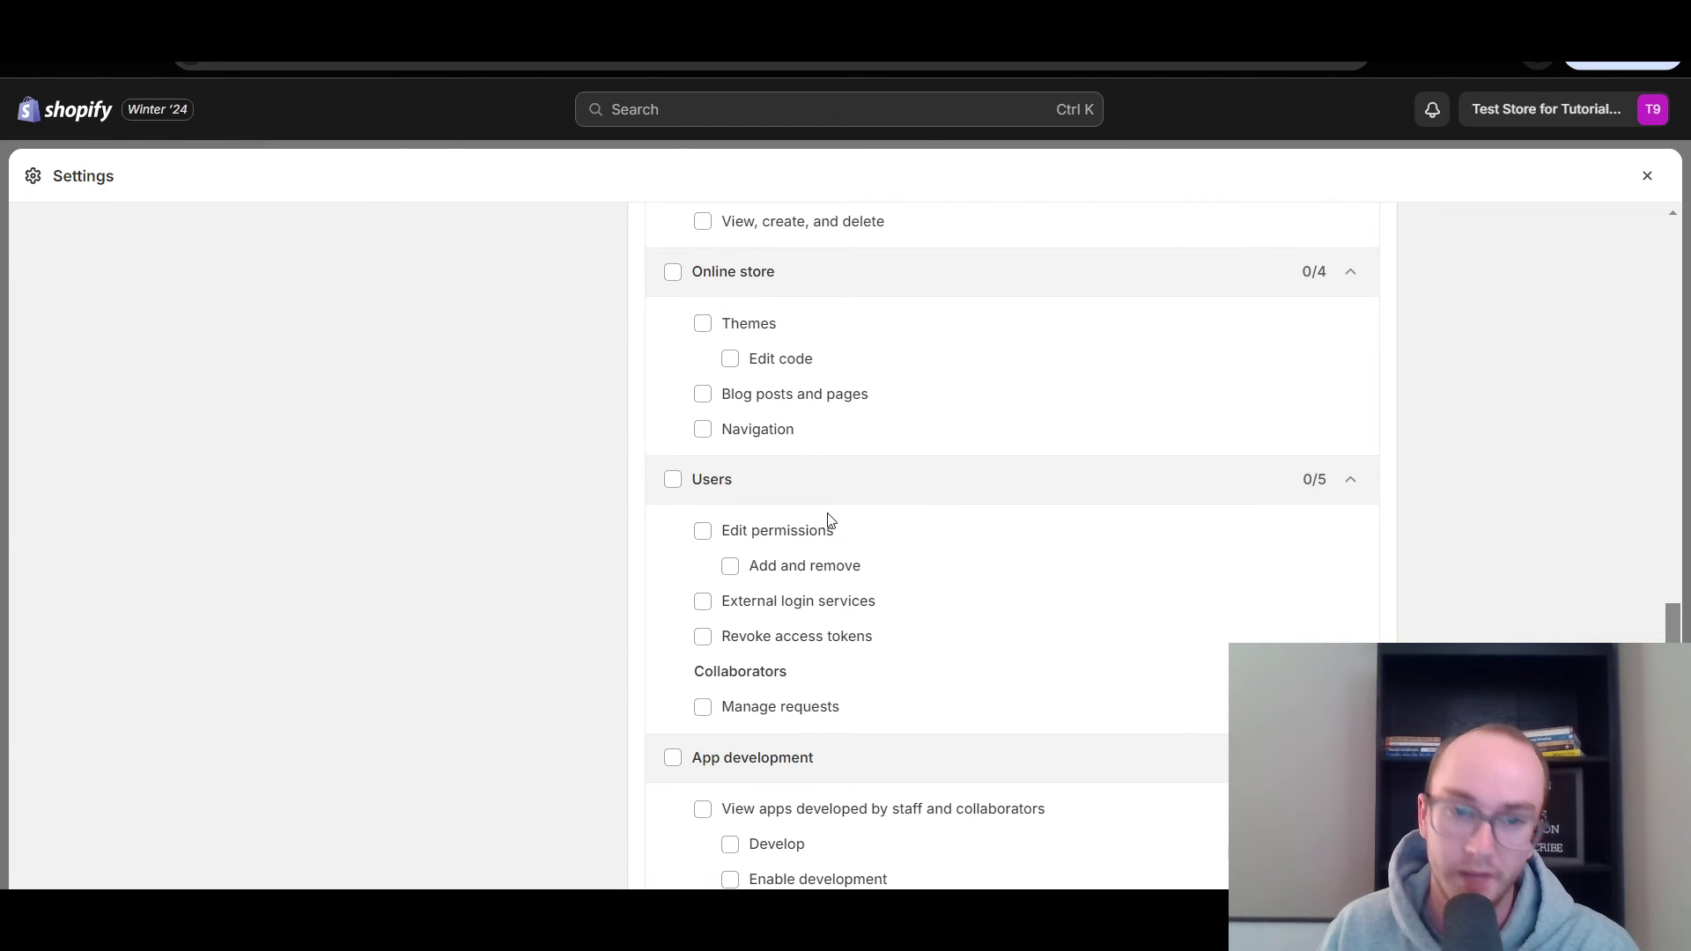
scroll(827, 520, "down", 1)
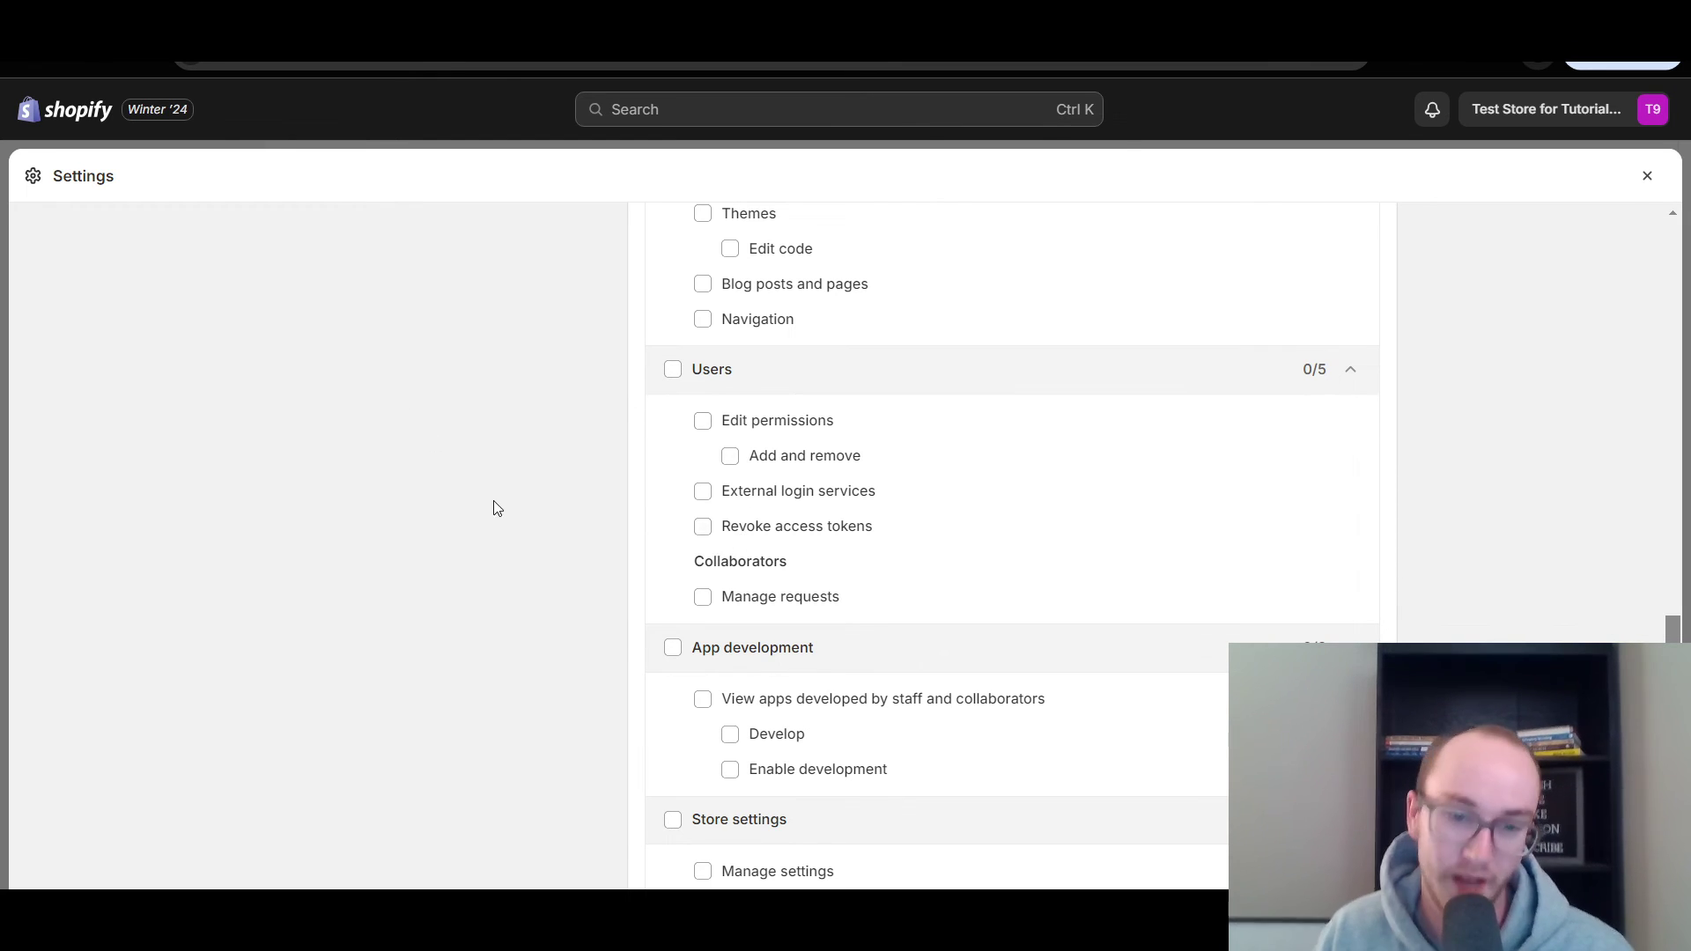
scroll(493, 502, "down", 3)
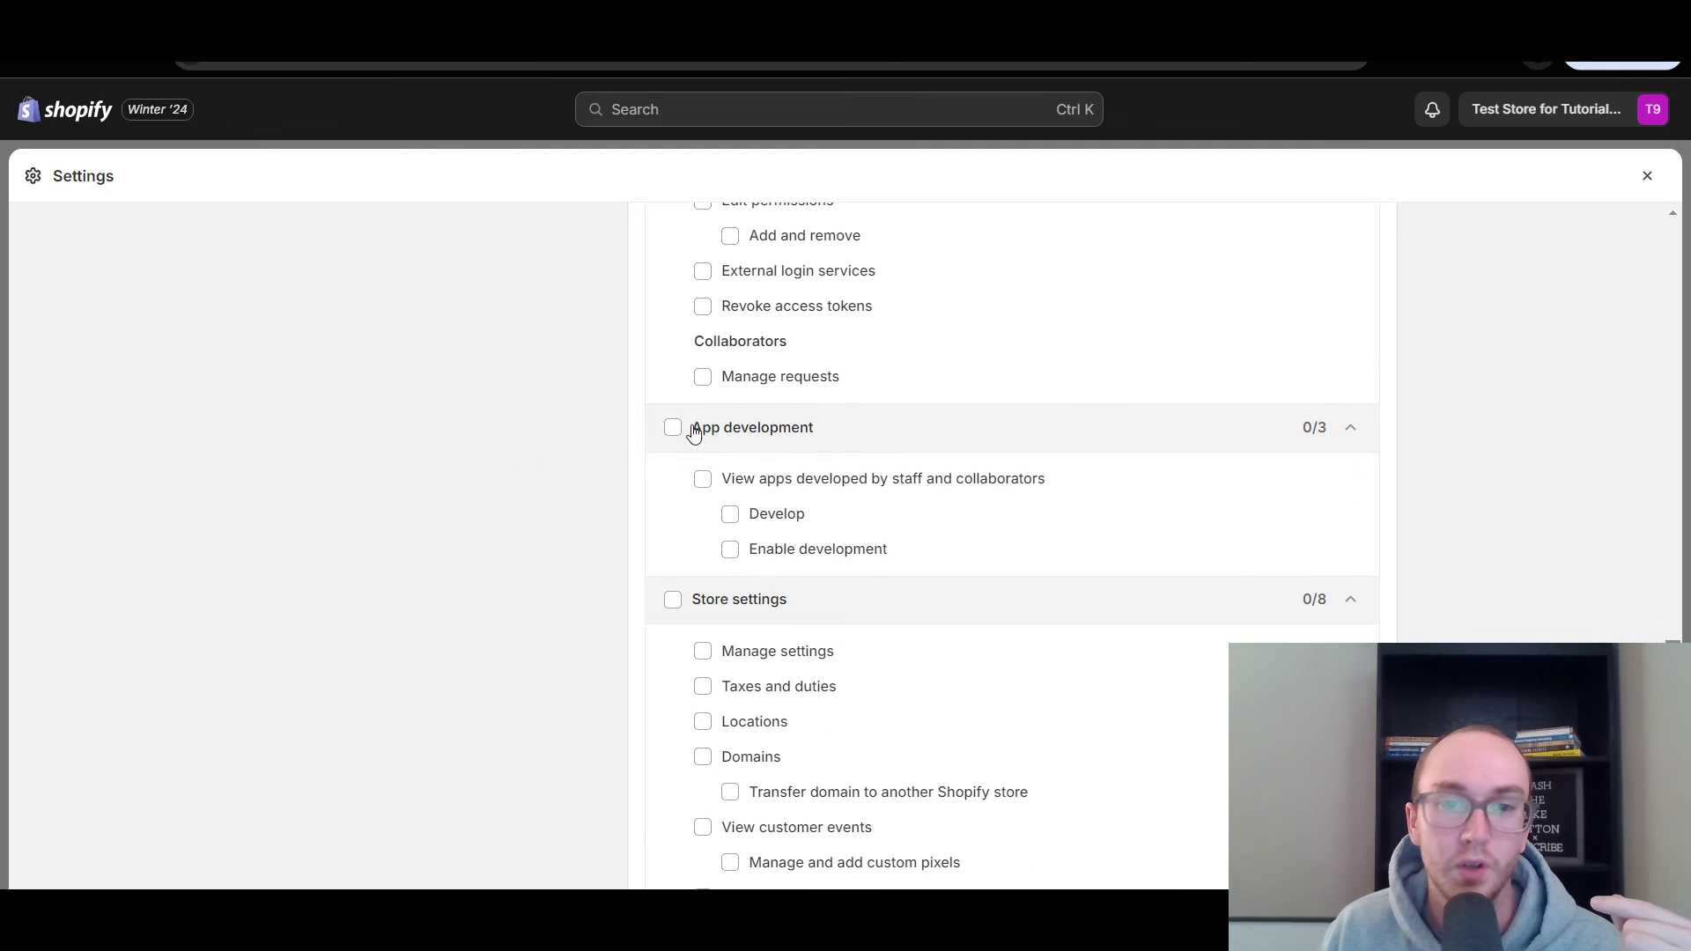
scroll(731, 533, "down", 1)
scroll(727, 643, "down", 1)
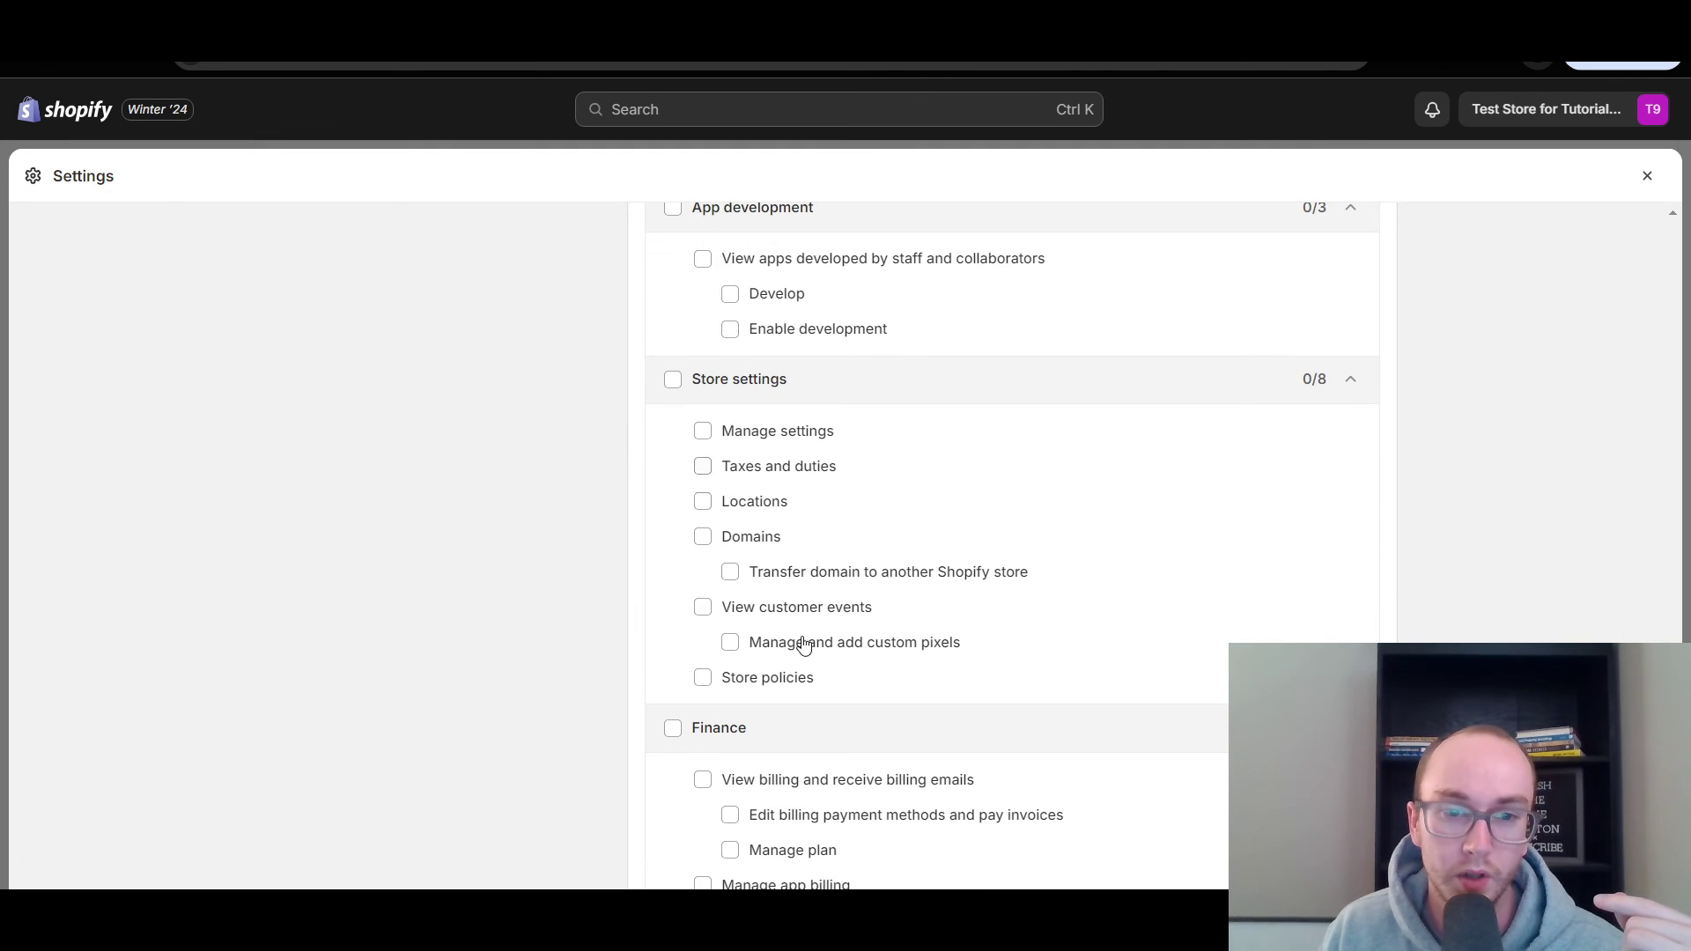
scroll(1013, 547, "down", 2)
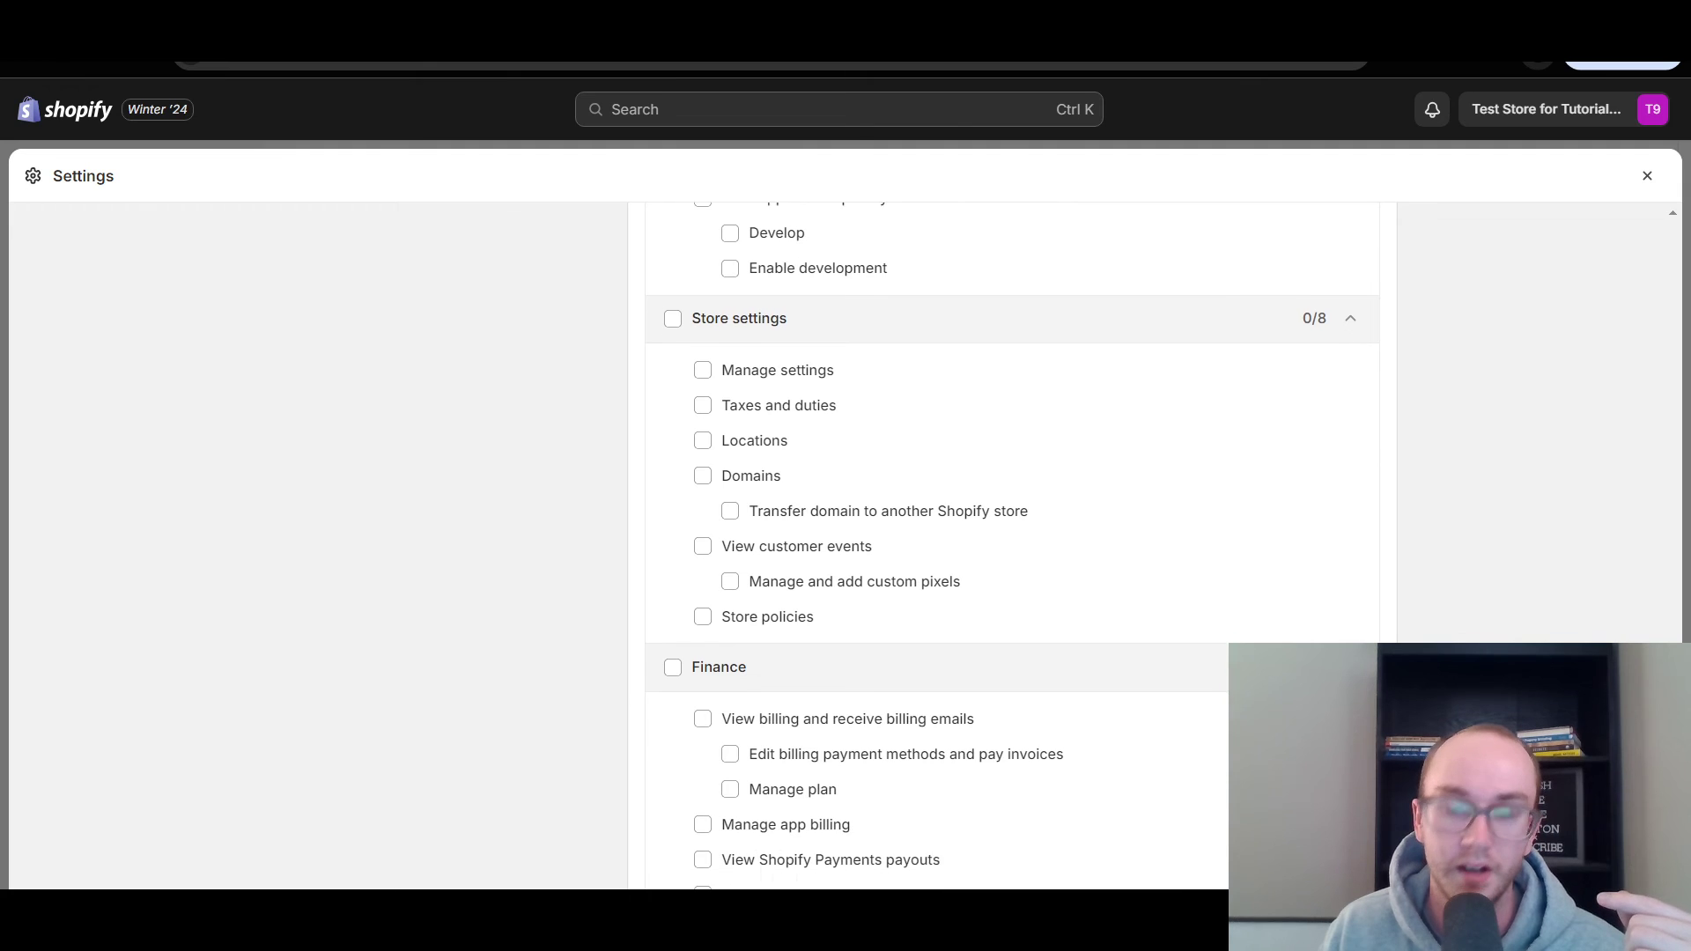
scroll(1012, 546, "down", 3)
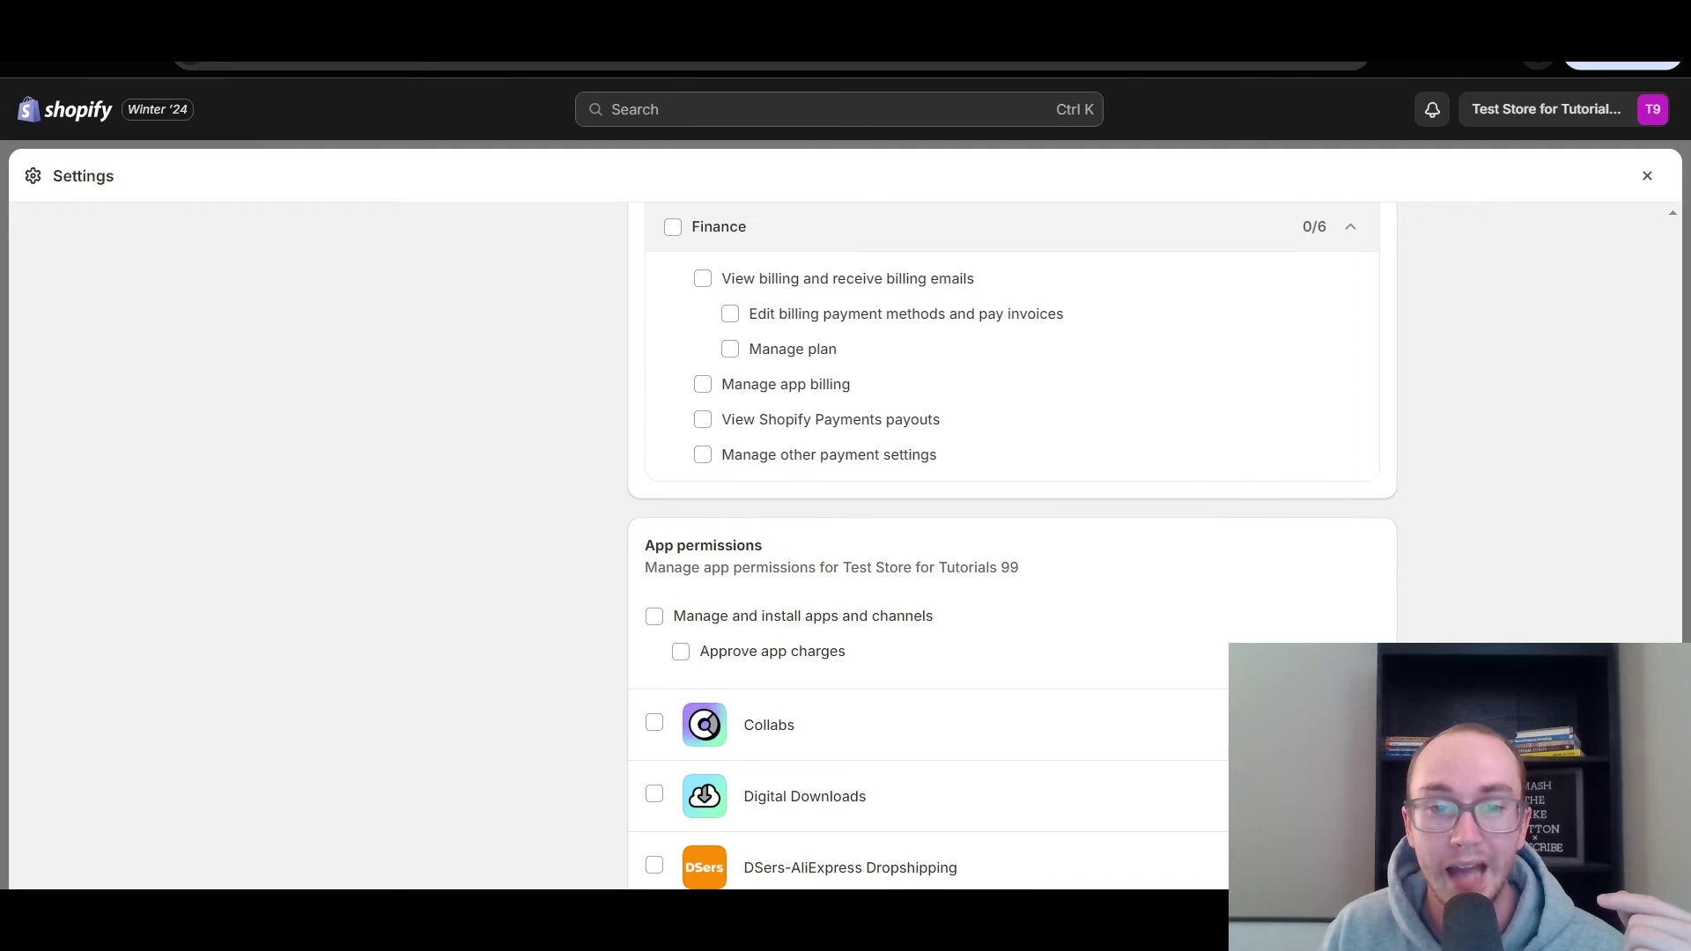
scroll(1012, 546, "down", 5)
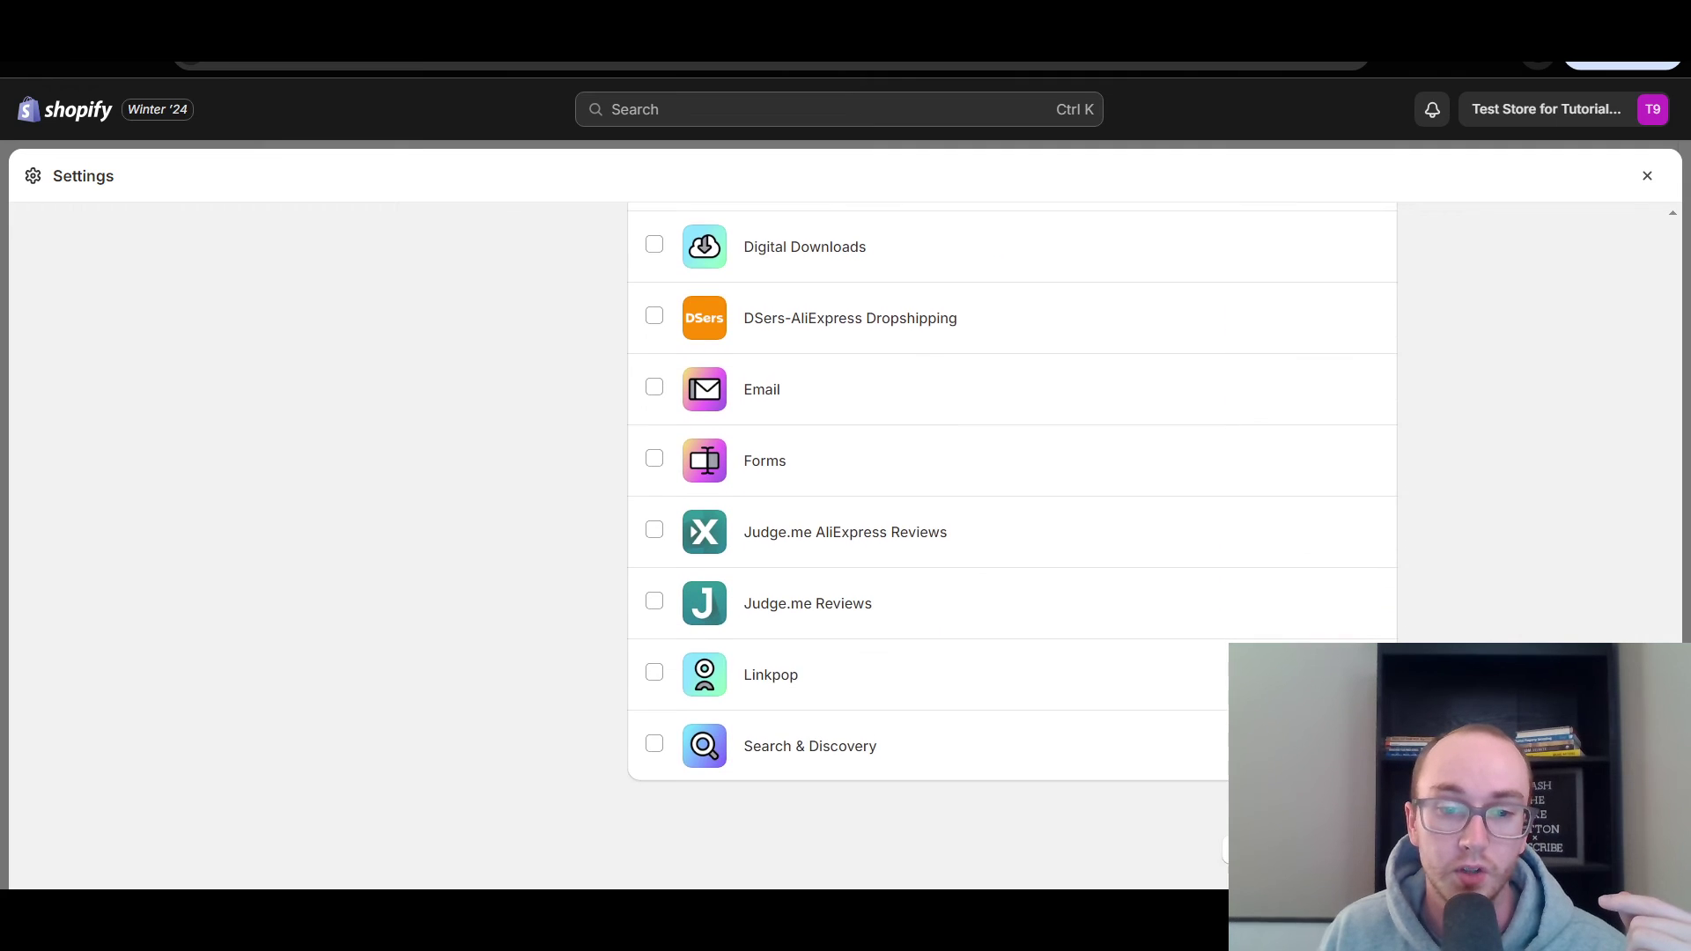
scroll(1013, 546, "up", 2)
scroll(1012, 546, "down", 1)
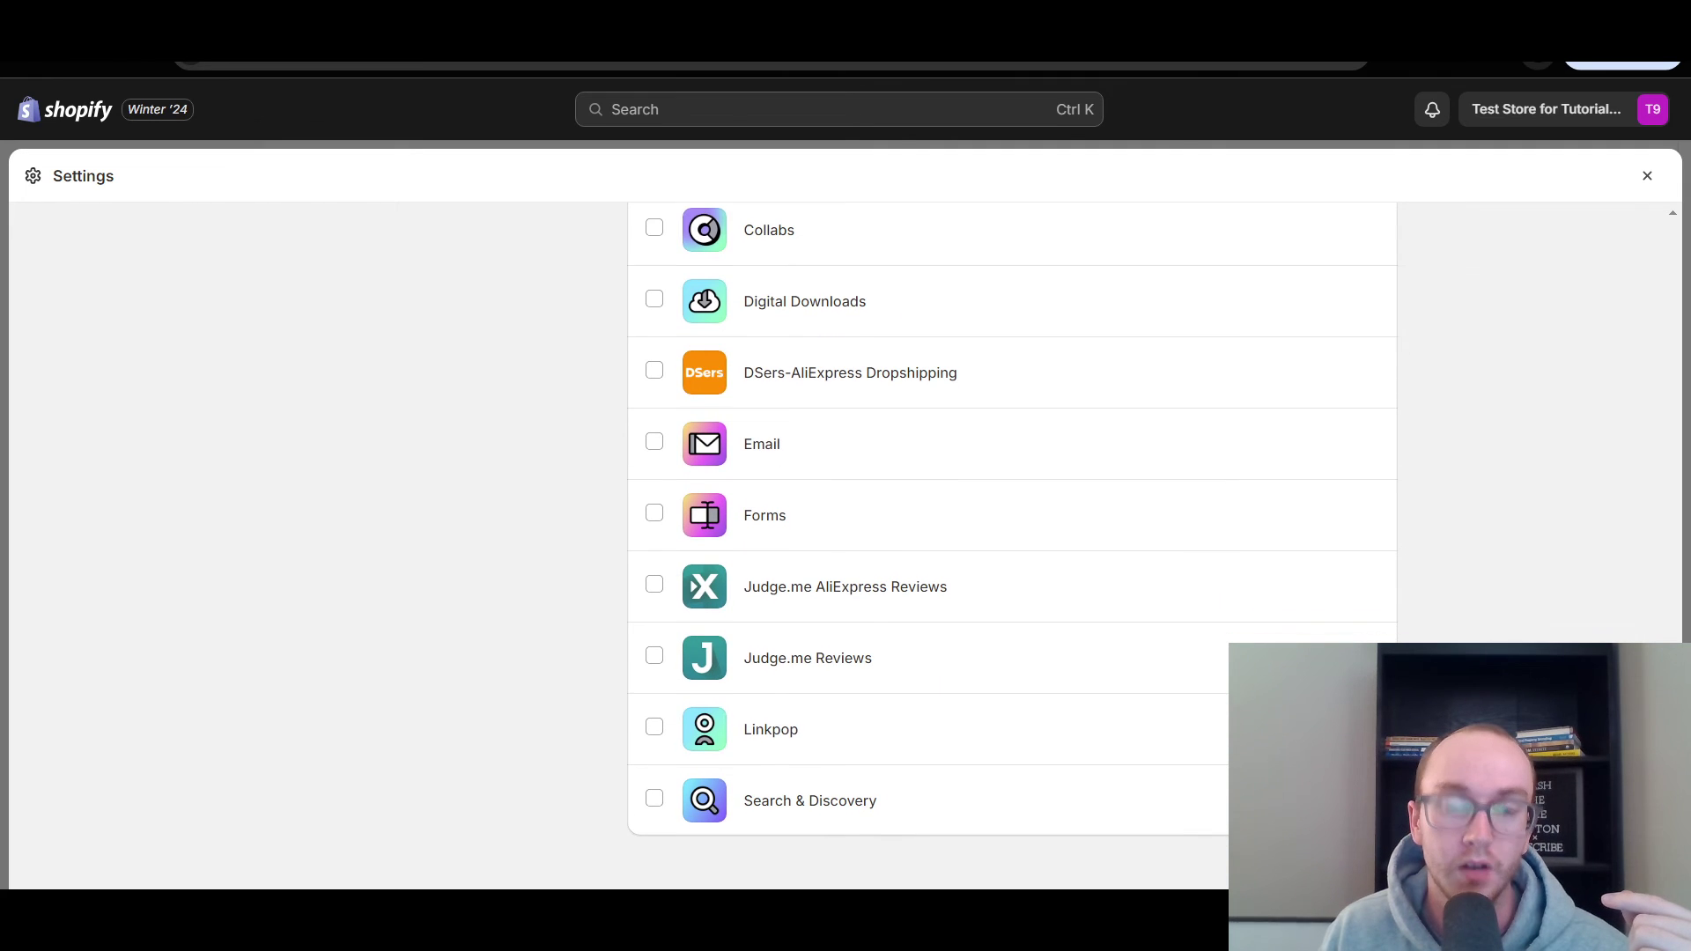
scroll(604, 648, "up", 1)
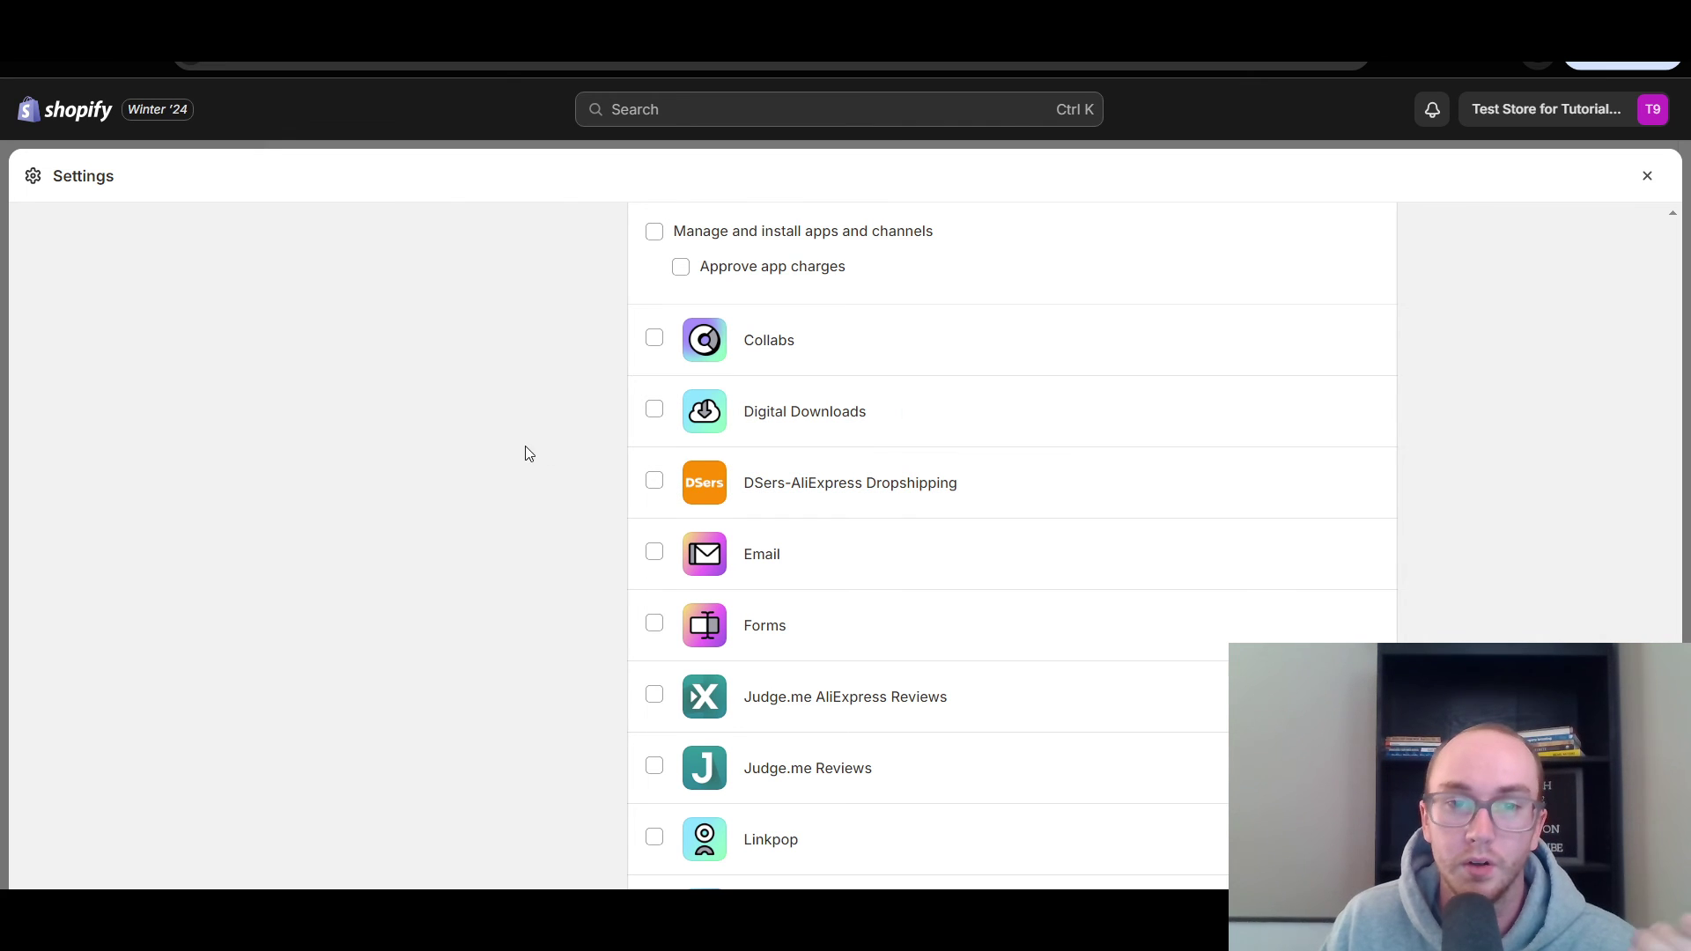
scroll(664, 567, "down", 1)
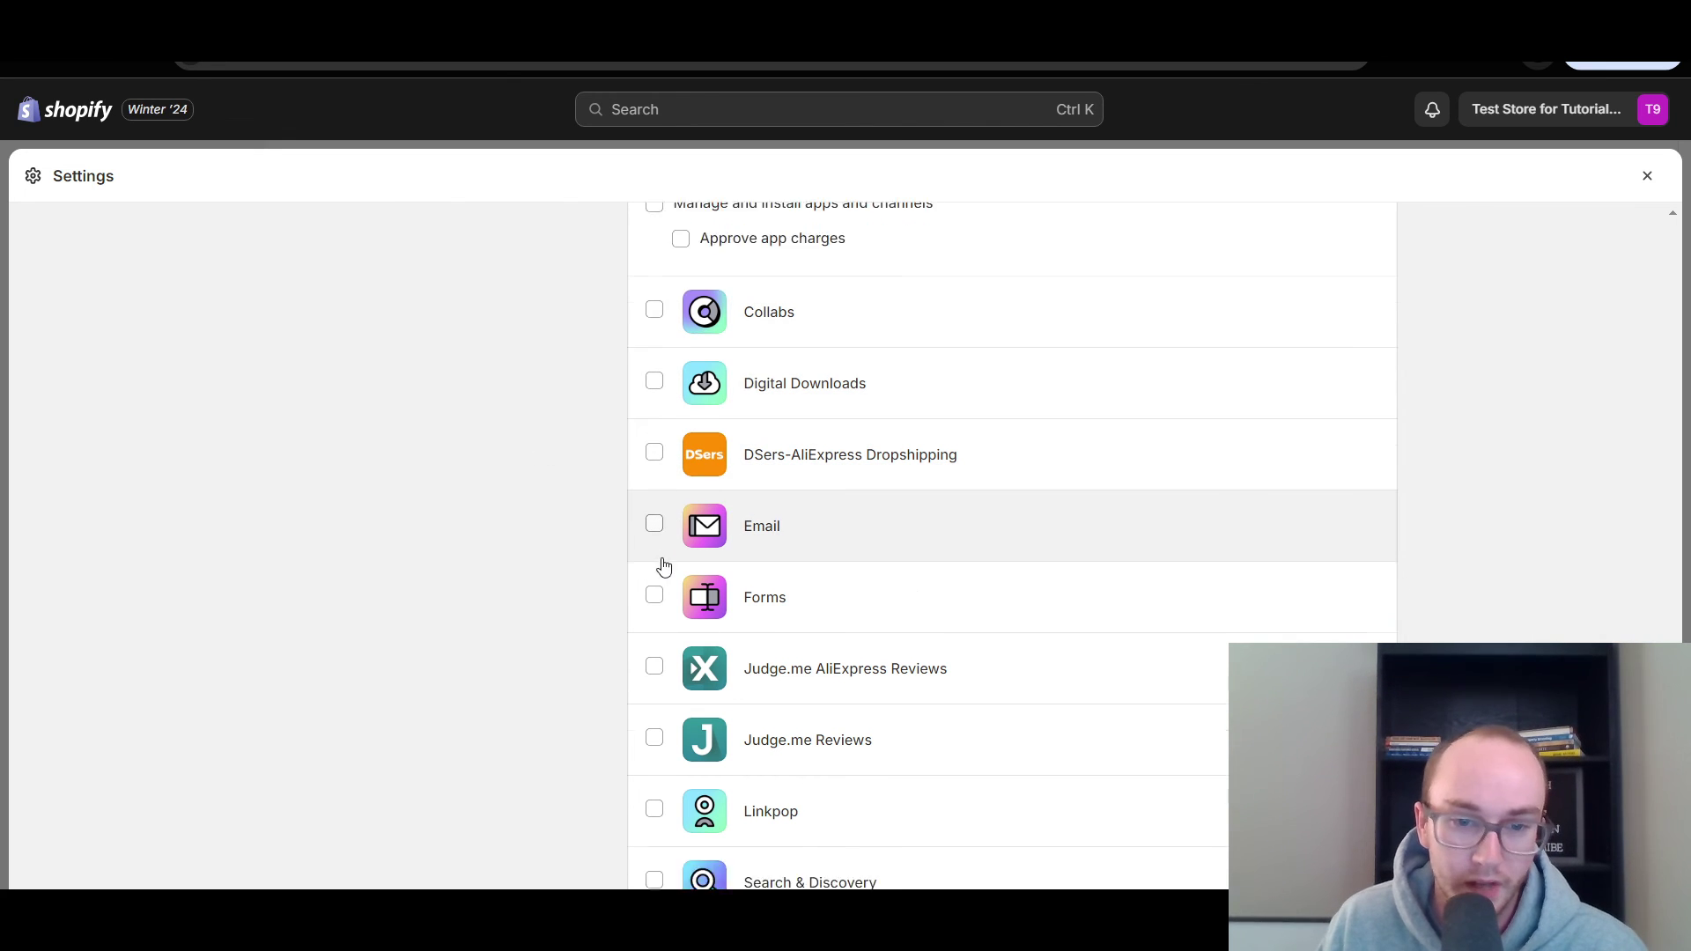
scroll(664, 567, "down", 3)
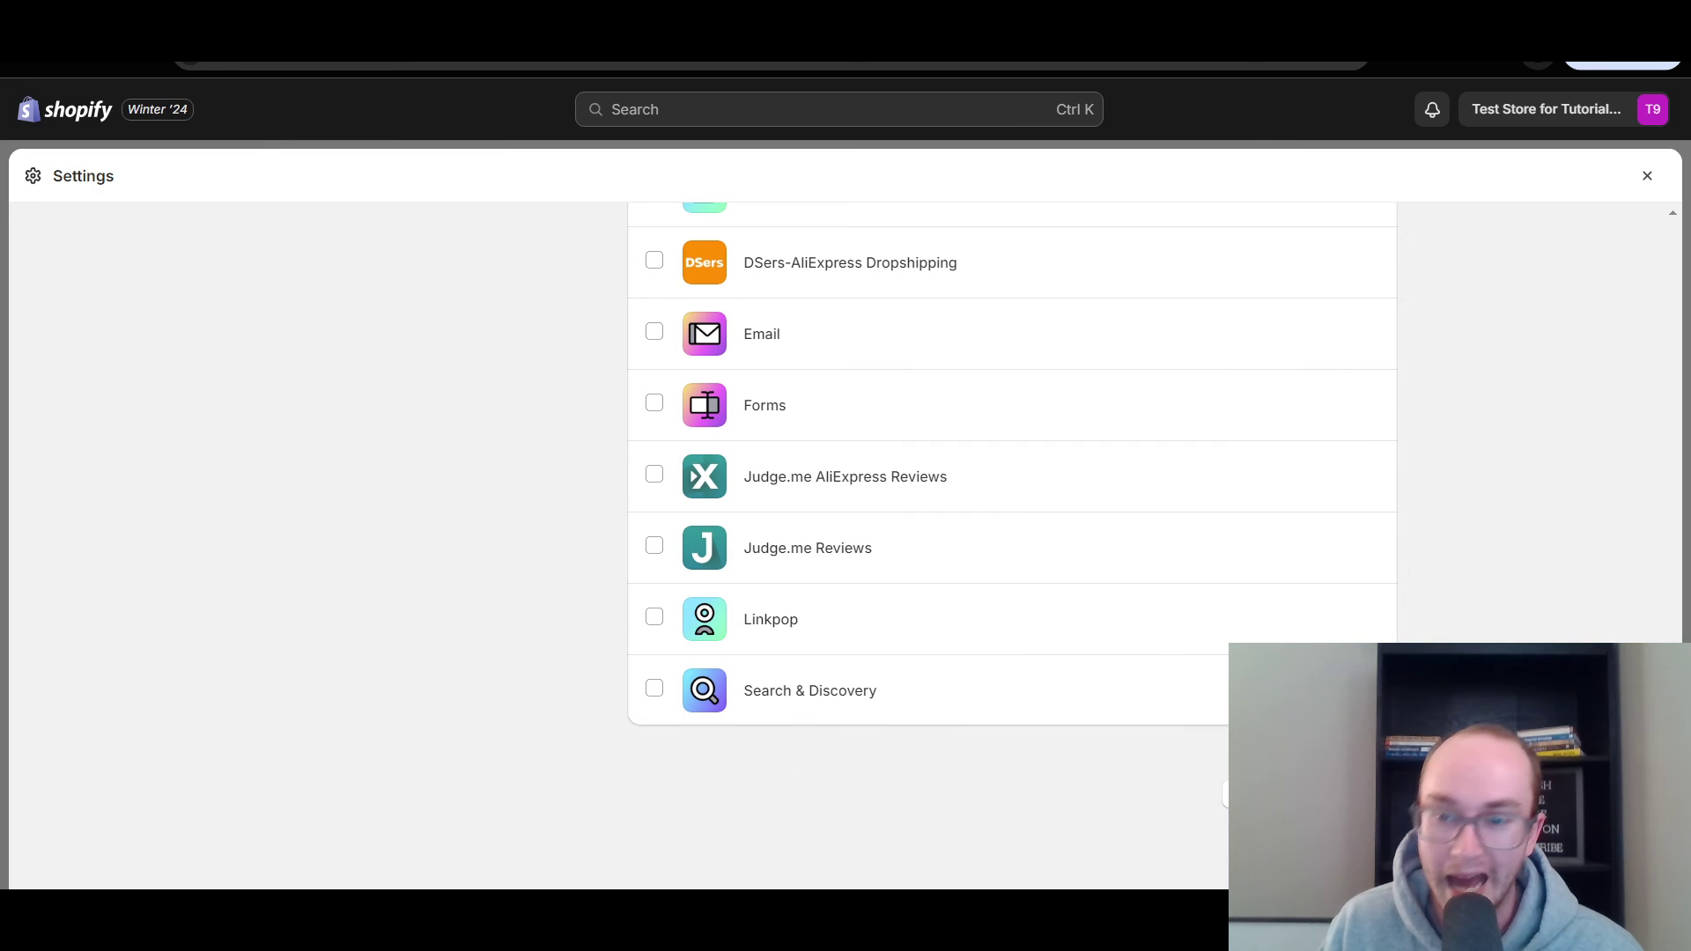
scroll(1012, 528, "up", 5)
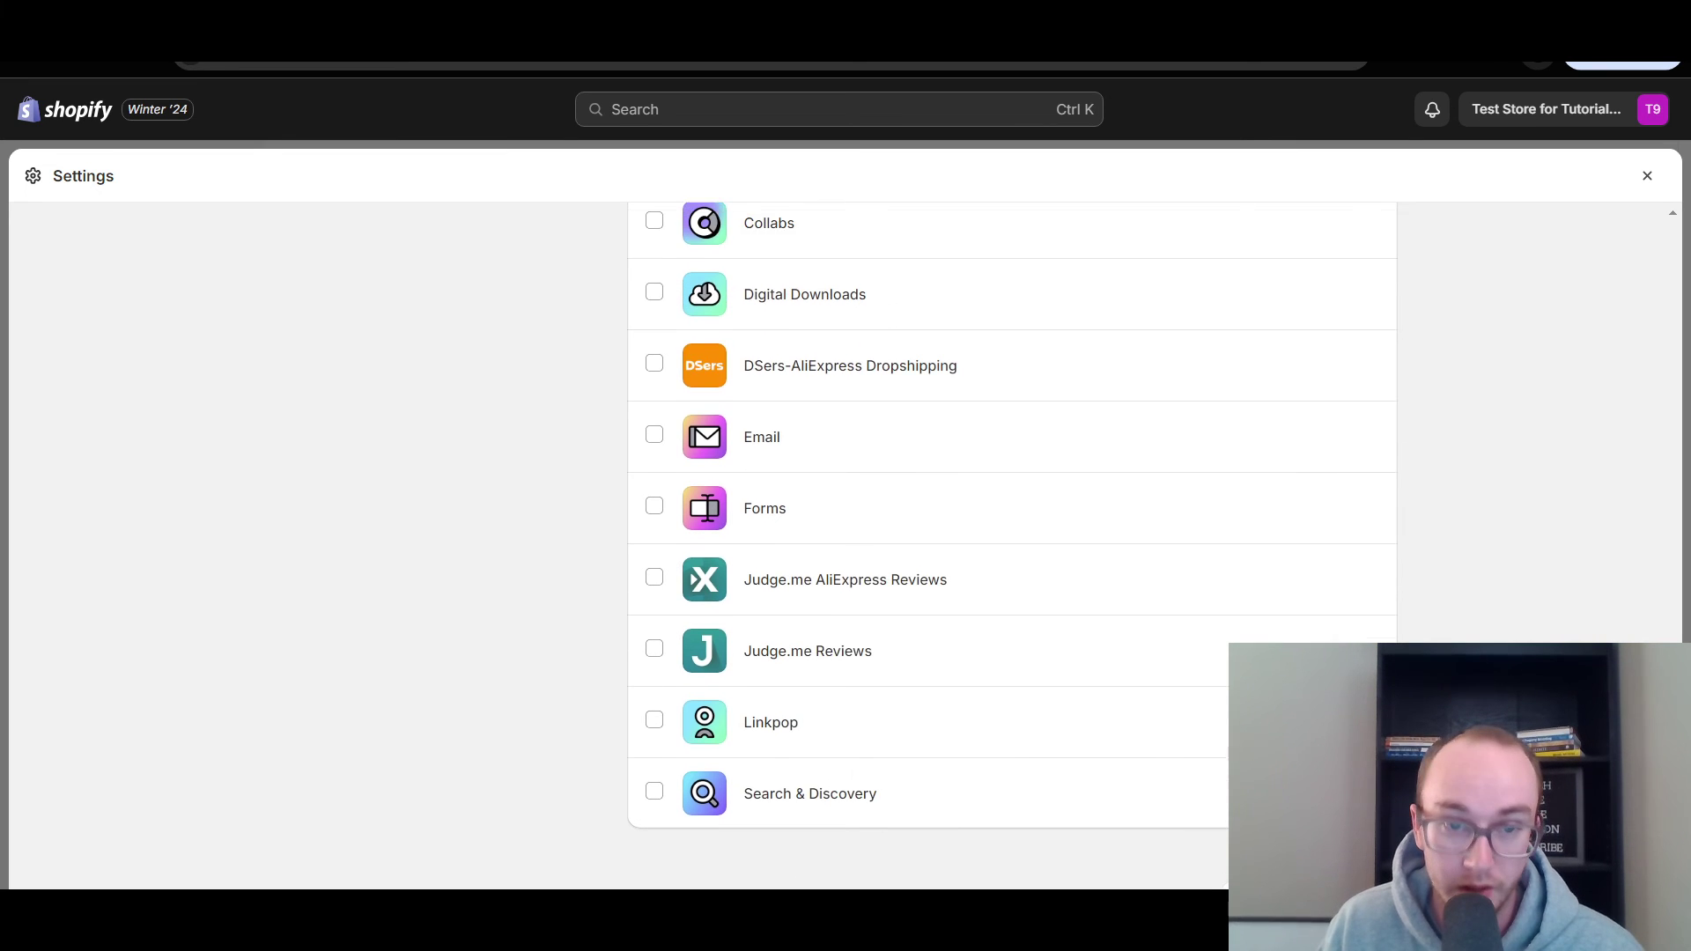
scroll(1012, 546, "down", 1)
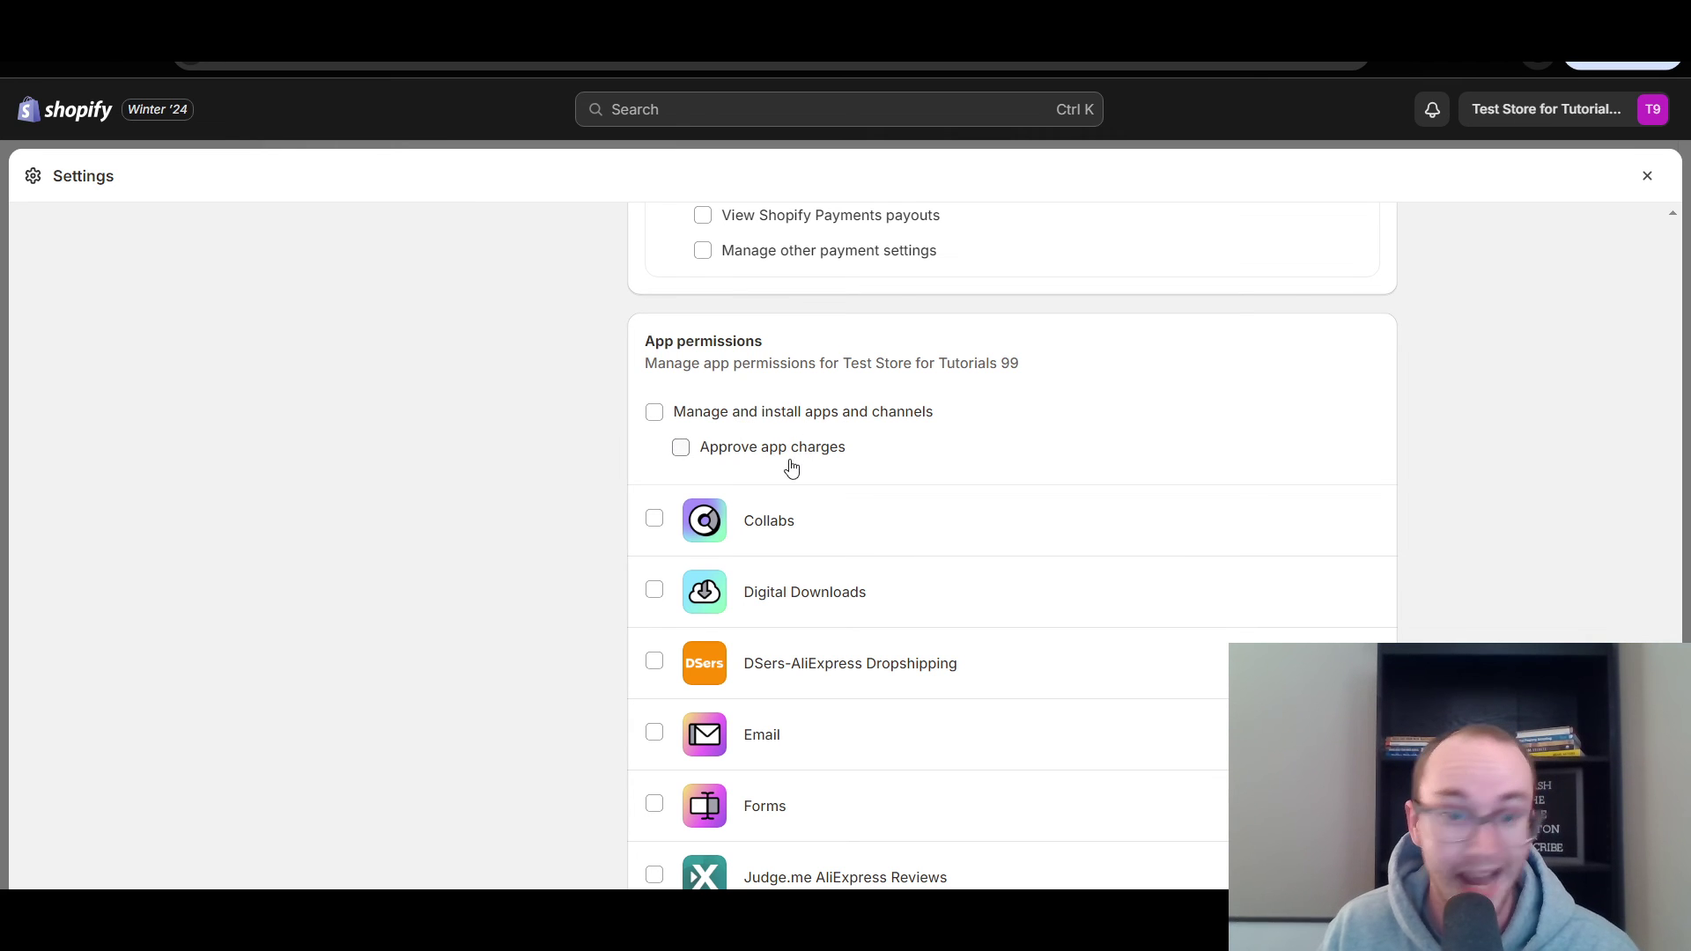
scroll(1537, 561, "down", 1)
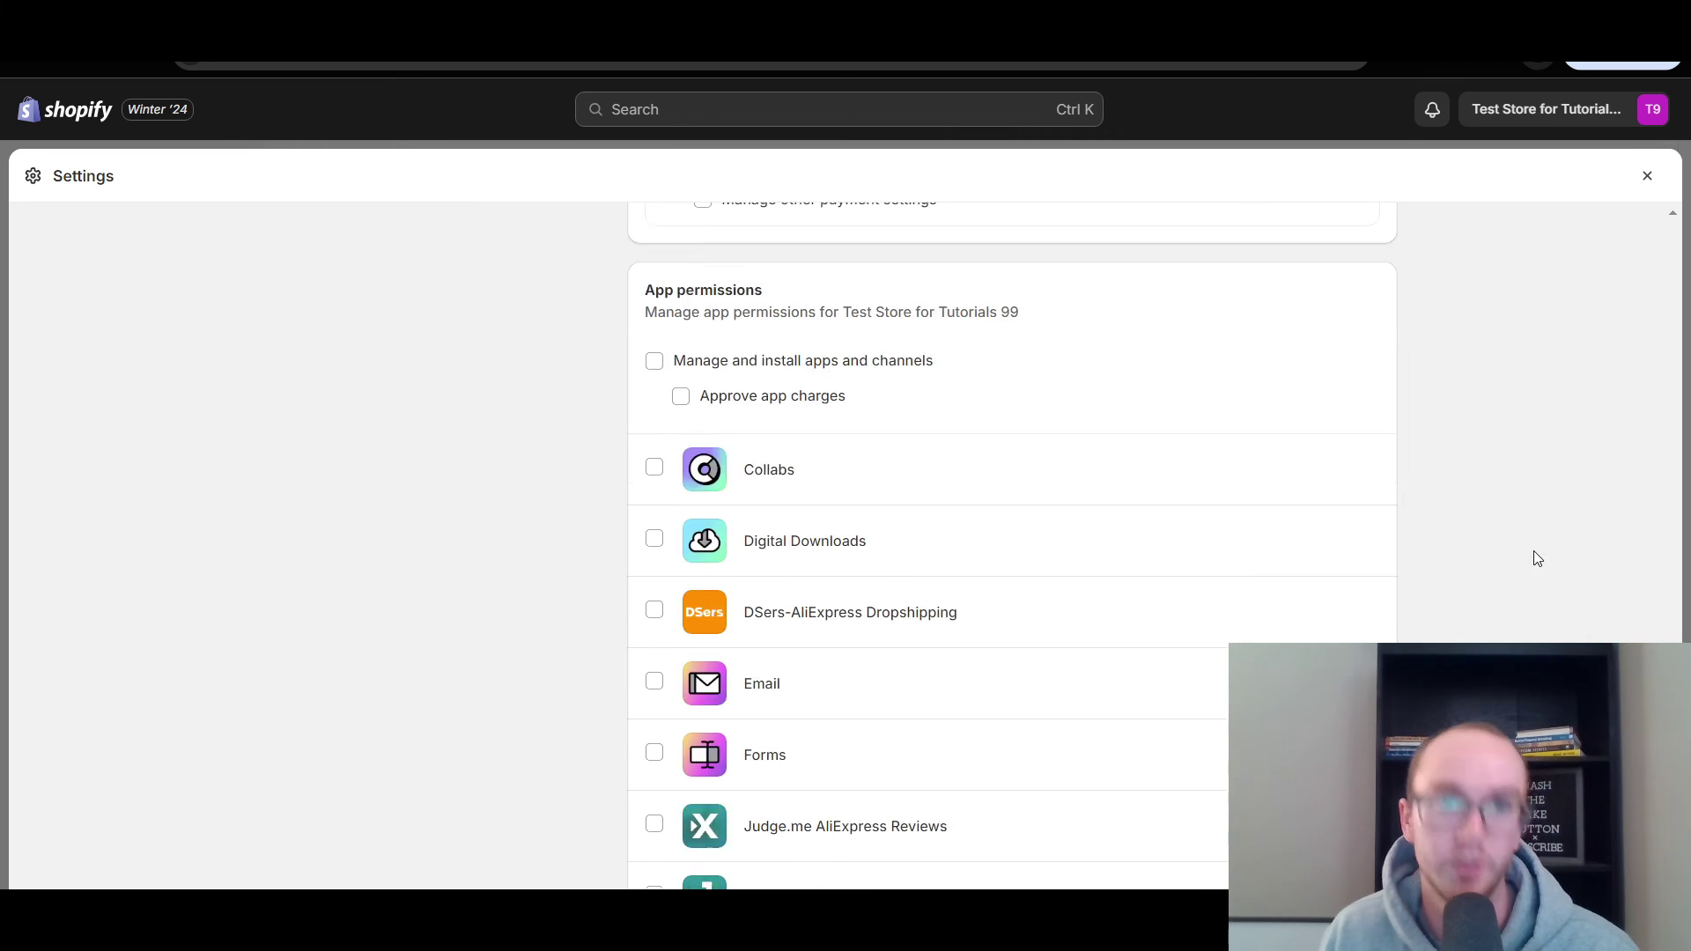
scroll(1537, 561, "down", 3)
scroll(1528, 597, "down", 1)
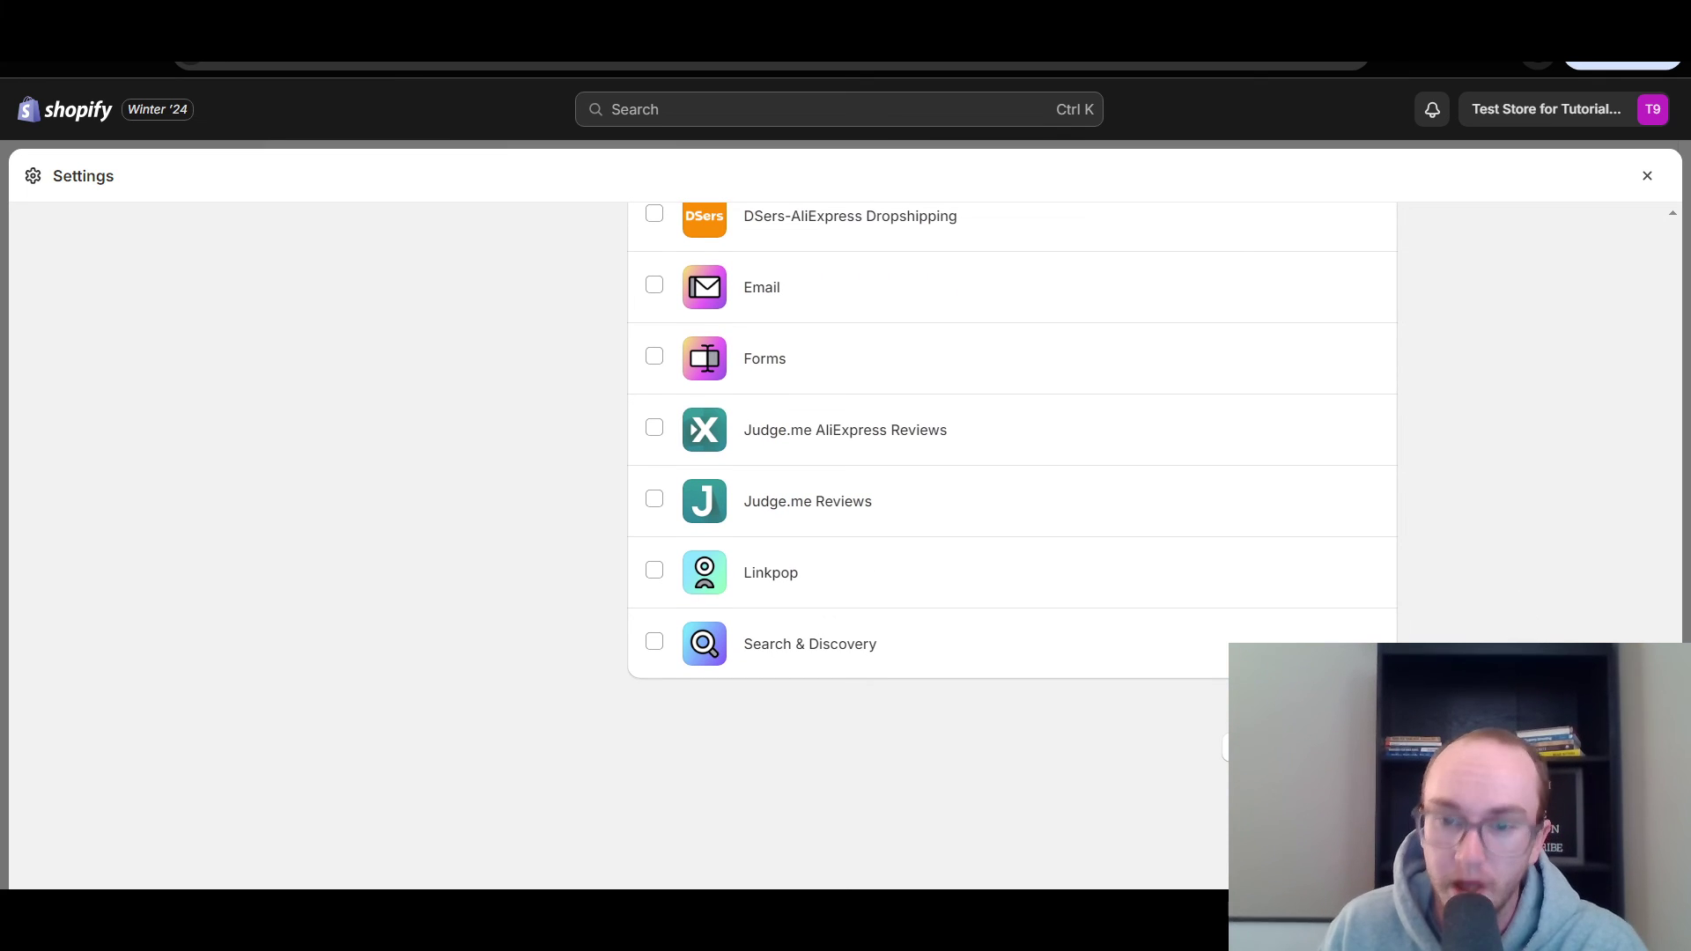
scroll(1012, 494, "up", 1)
scroll(1012, 494, "down", 1)
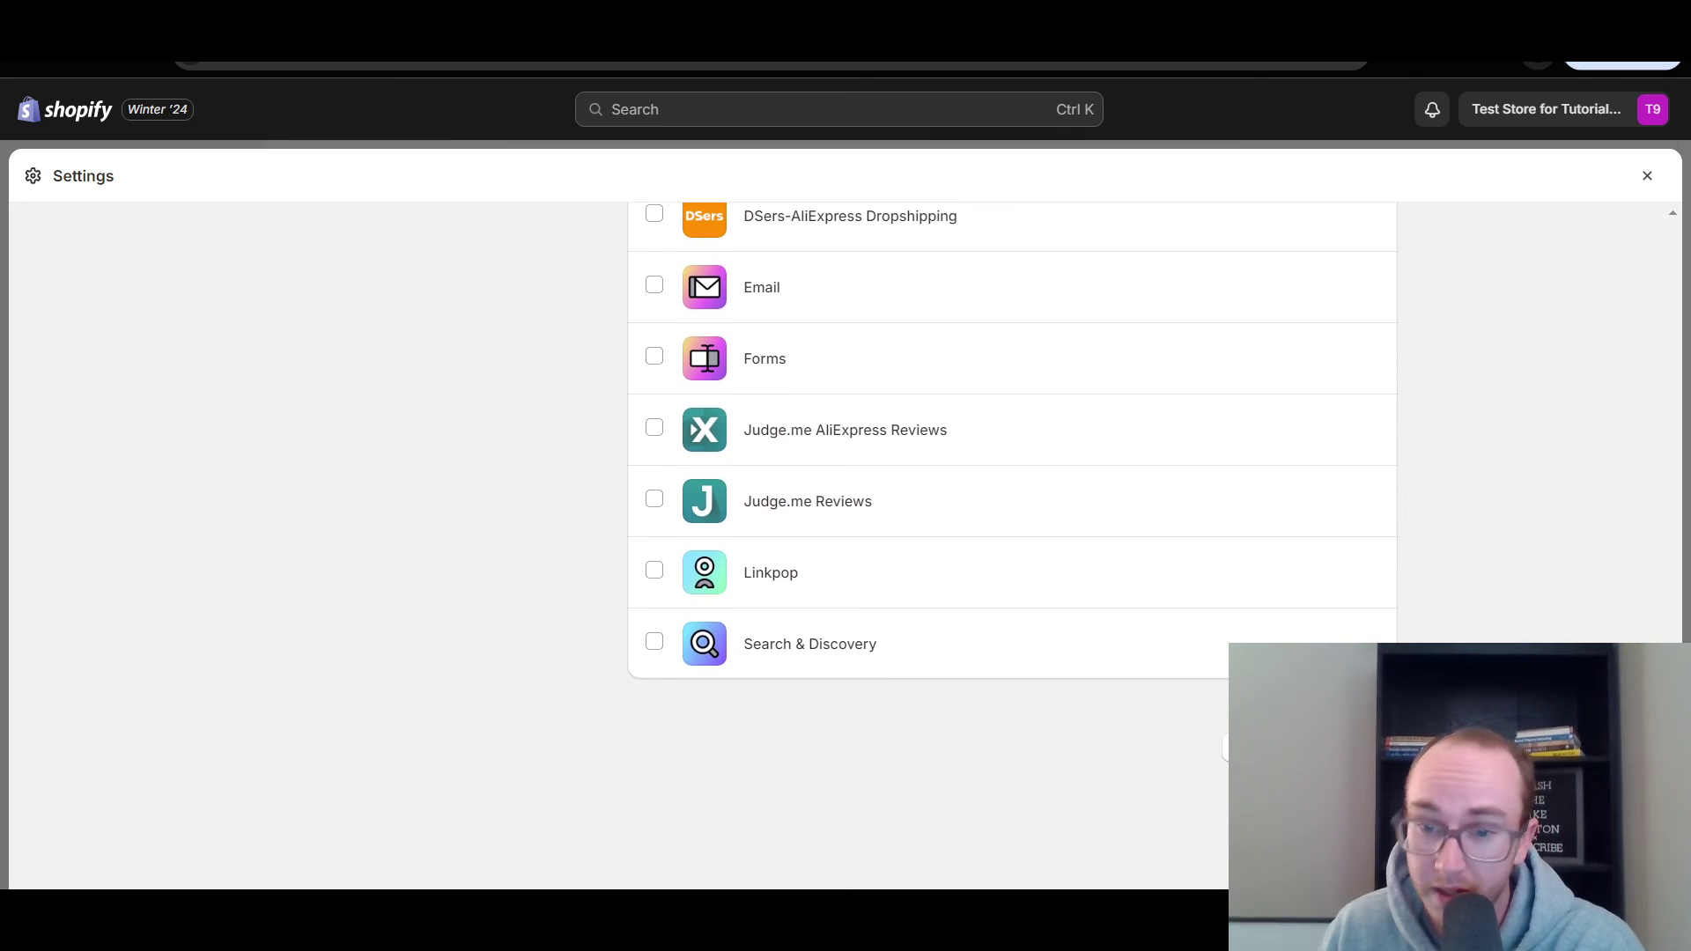
scroll(1012, 546, "up", 15)
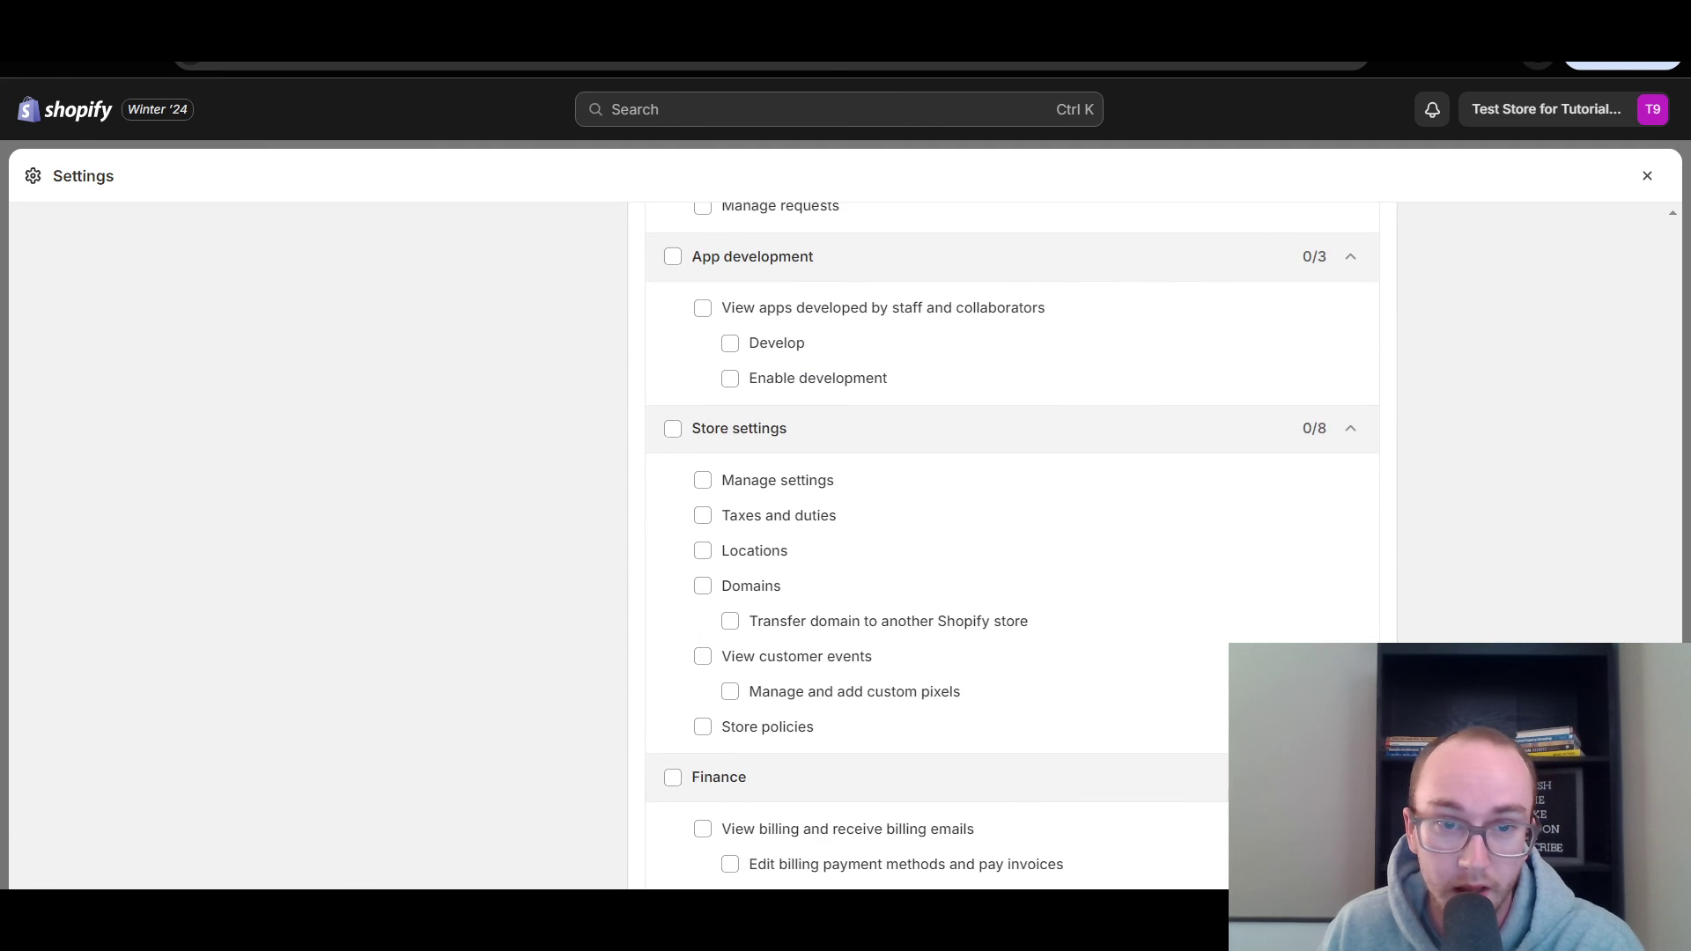
scroll(1640, 620, "up", 10)
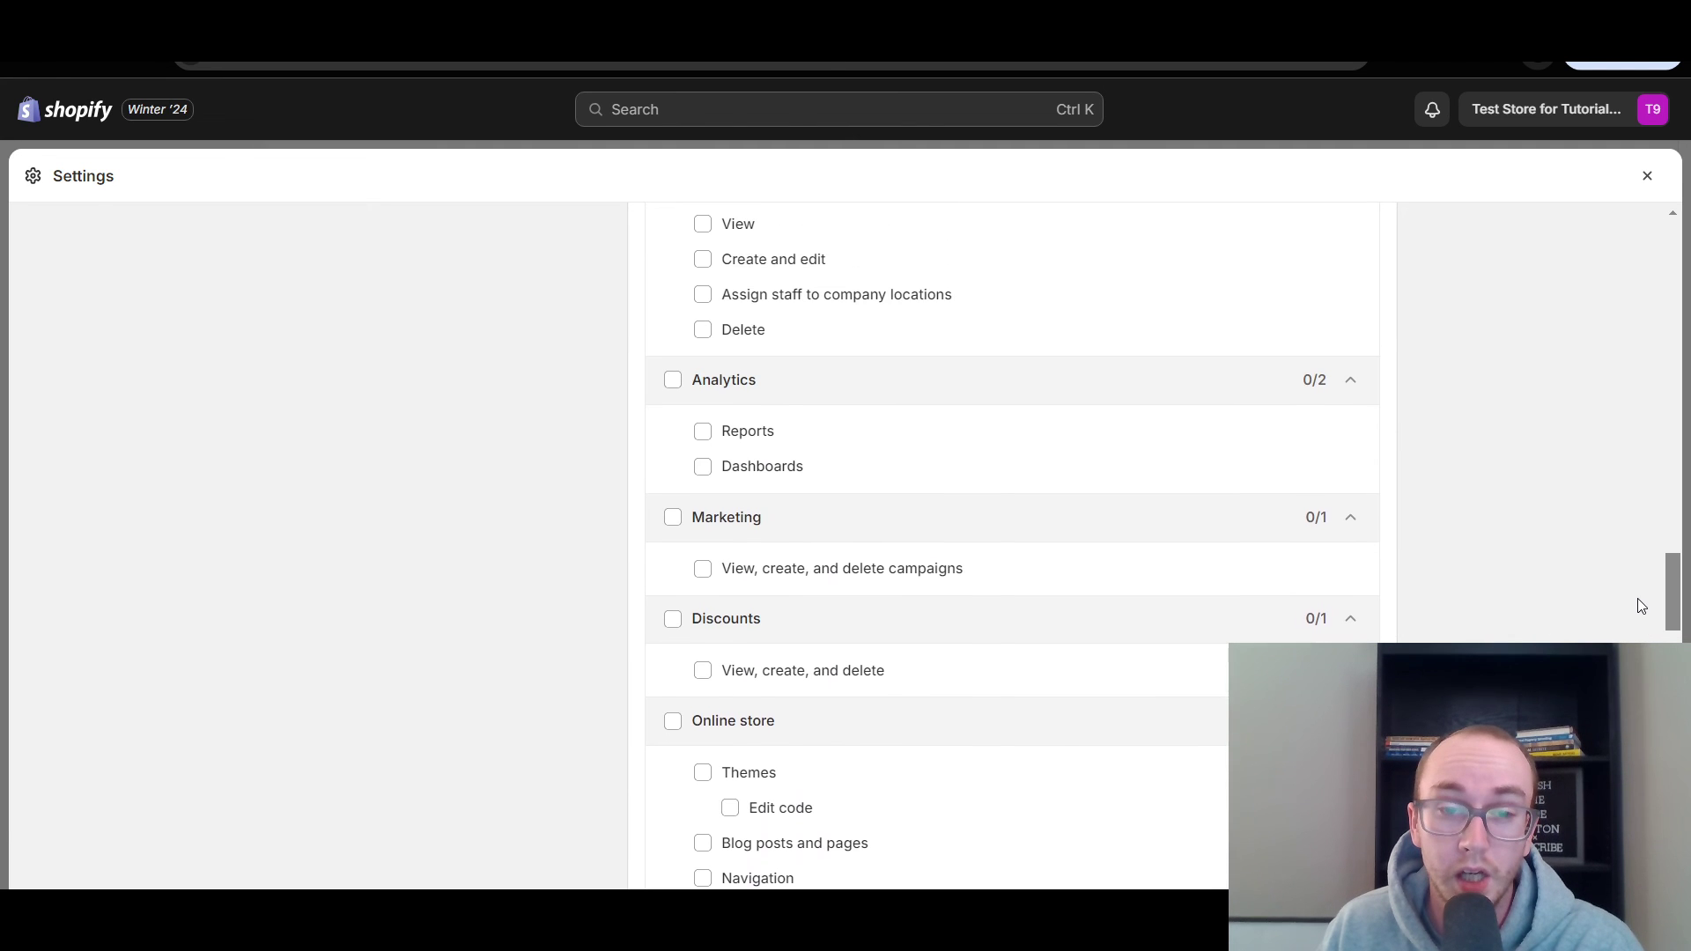
- Leave the Add staff form without inviting and review the Staff section, still 0 of 15
left_click_drag(1637, 577, 1619, 268)
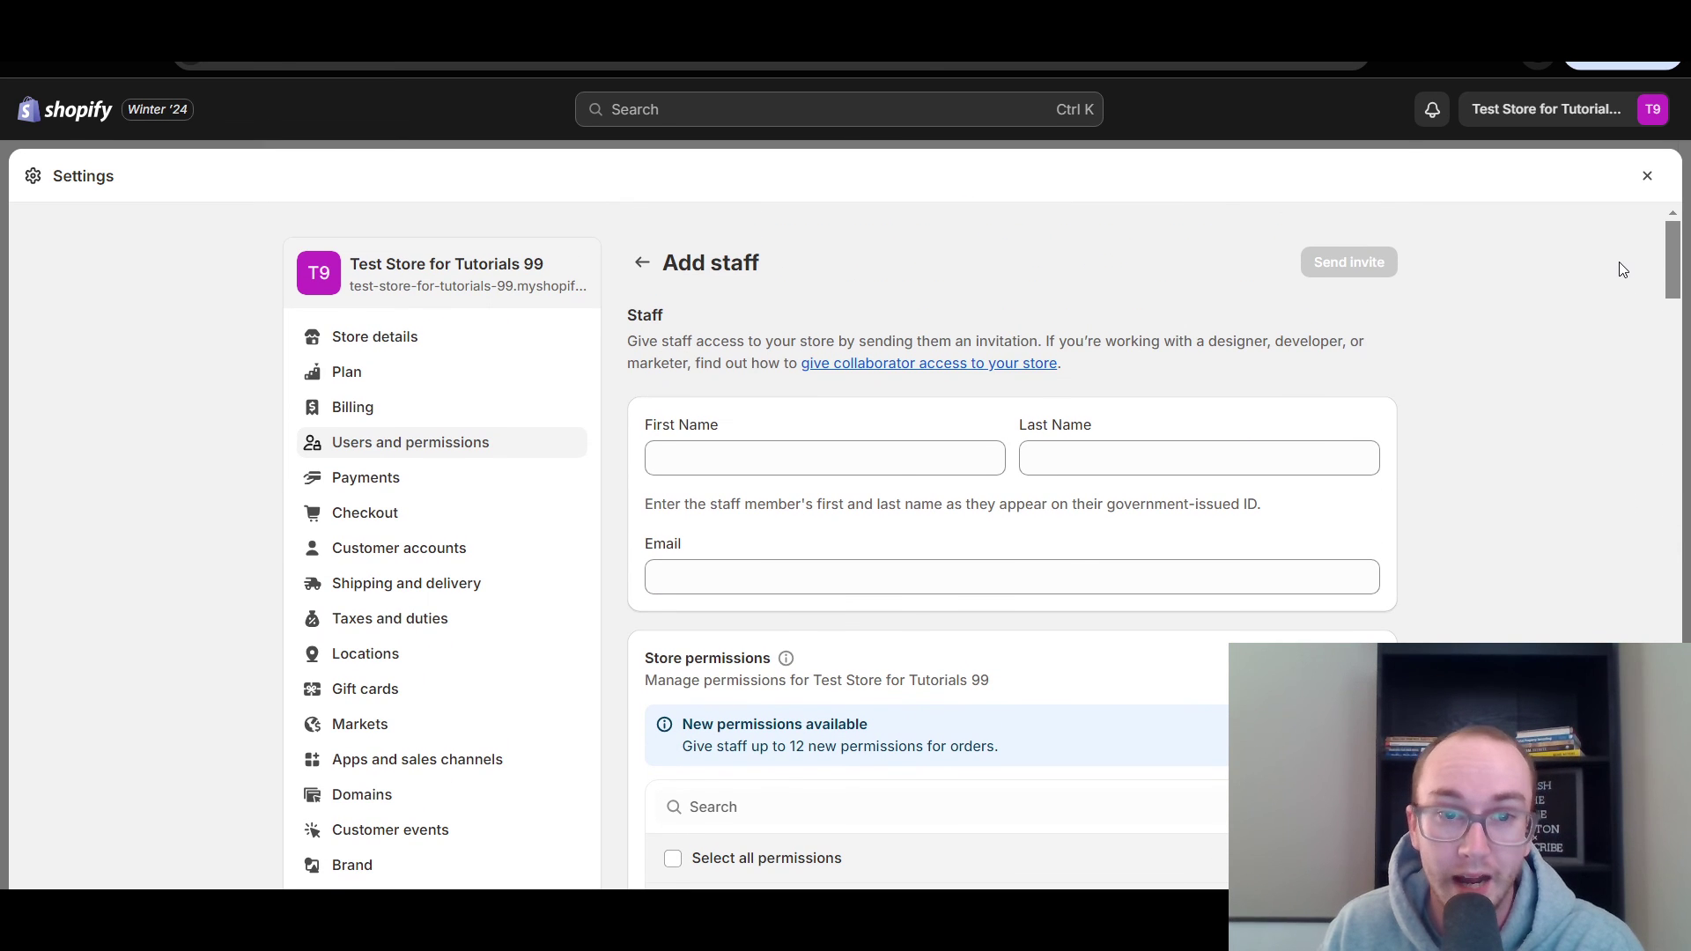
left_click(642, 263)
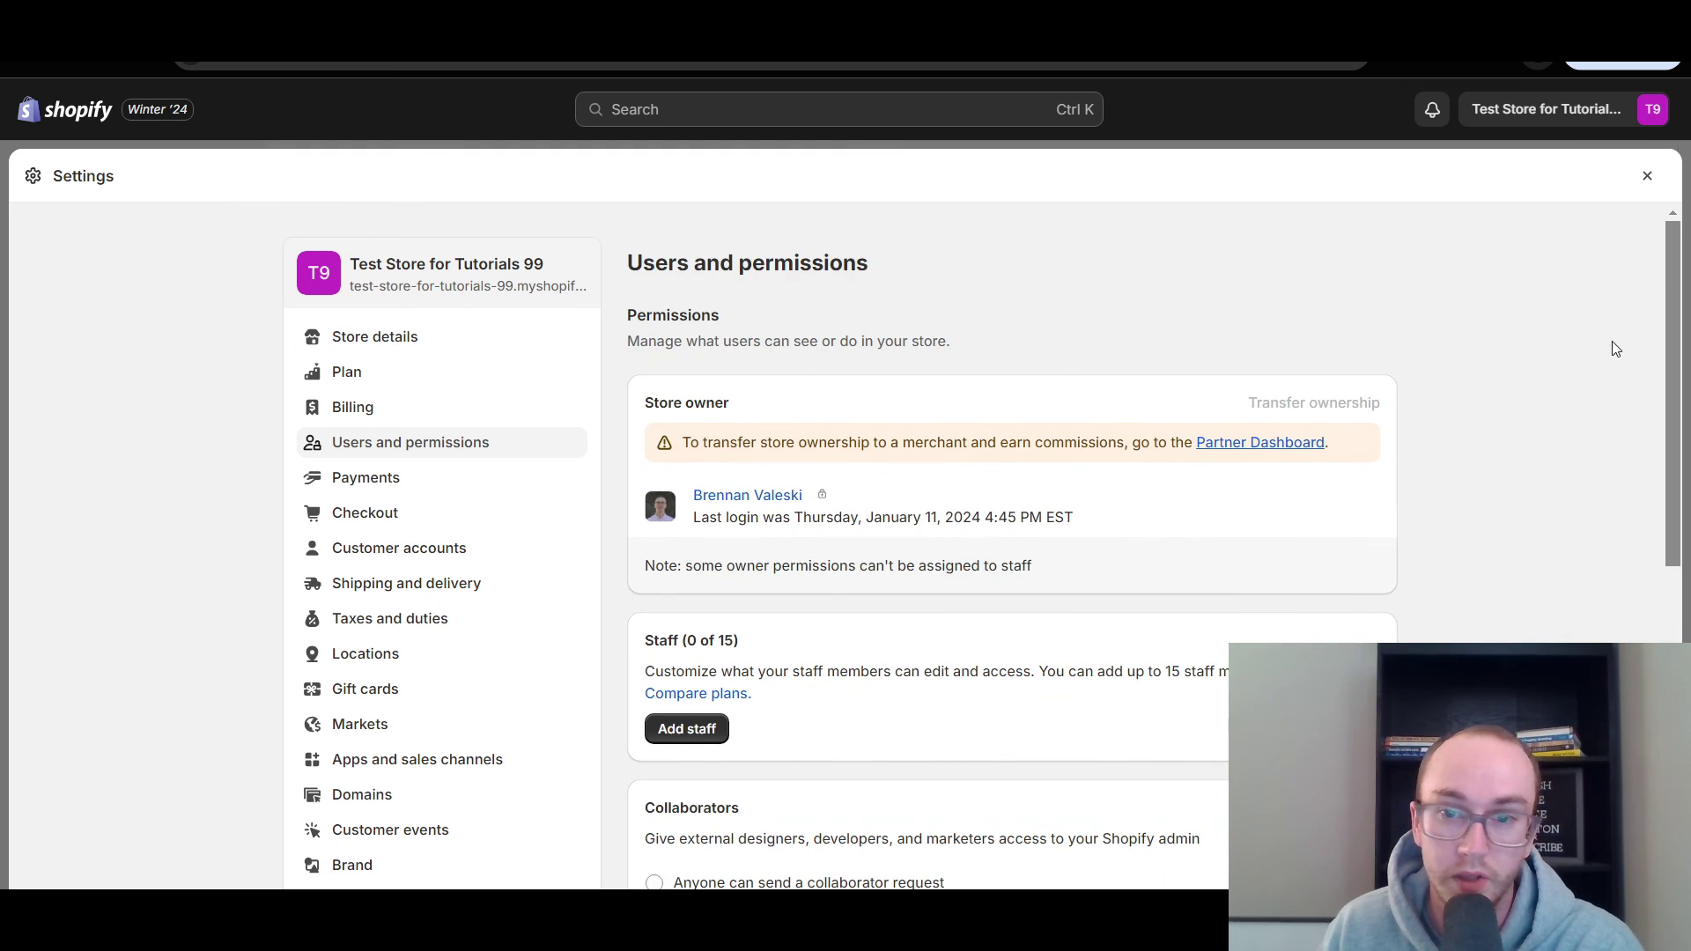
scroll(1663, 378, "down", 4)
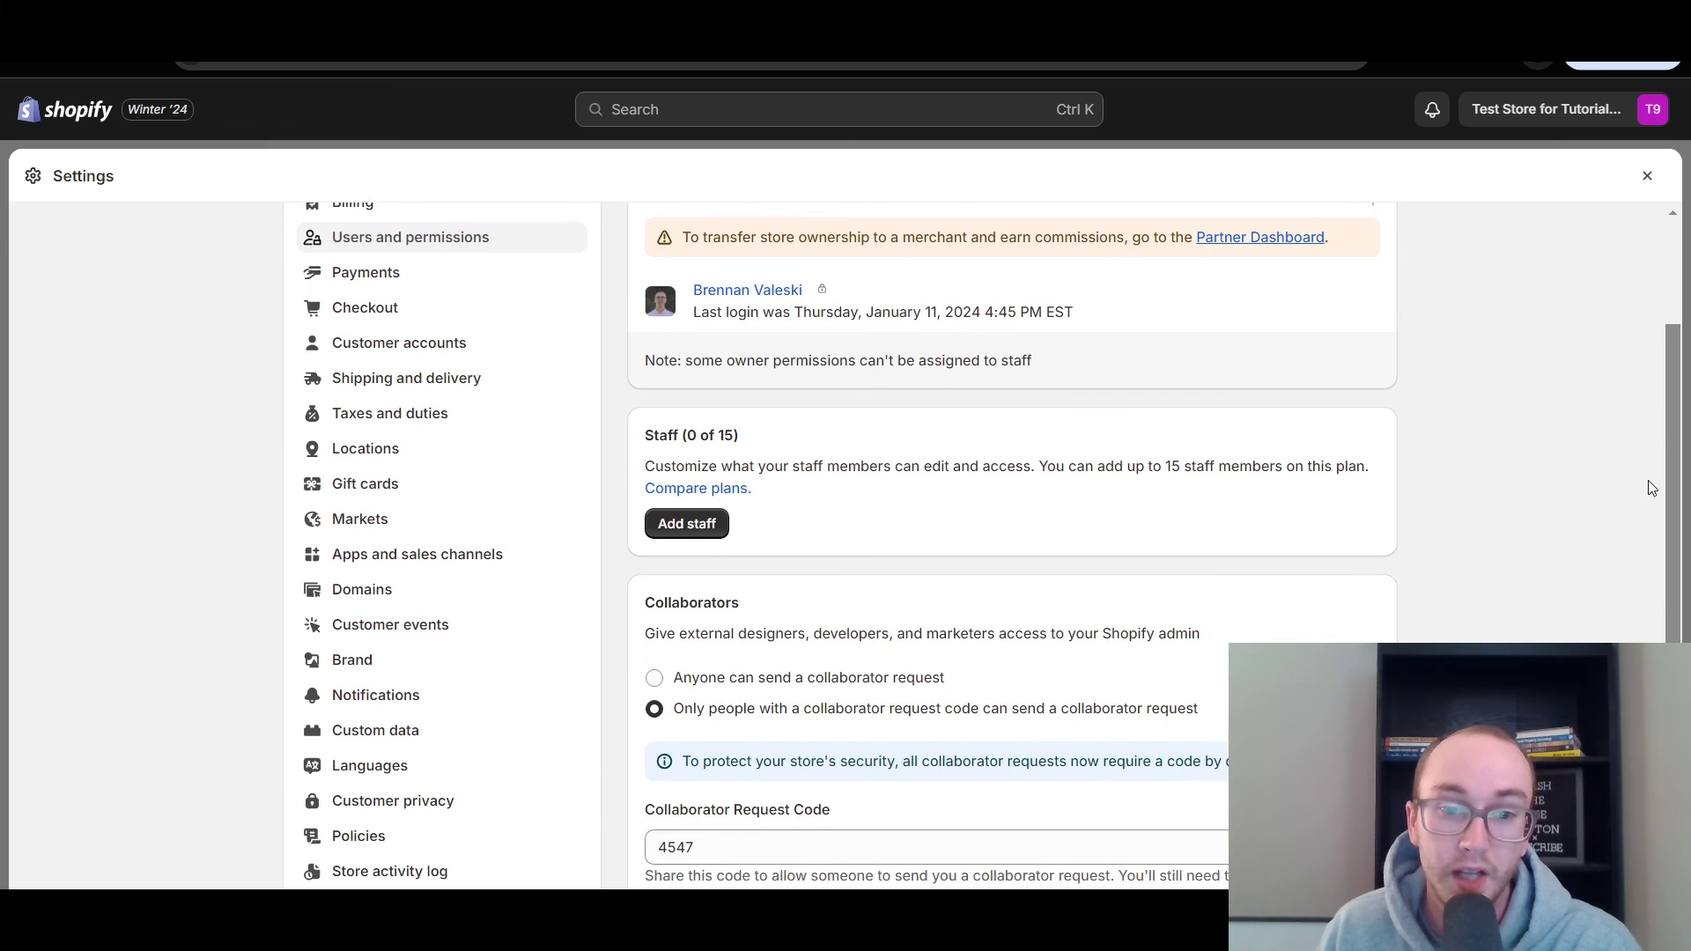
scroll(1634, 562, "down", 1)
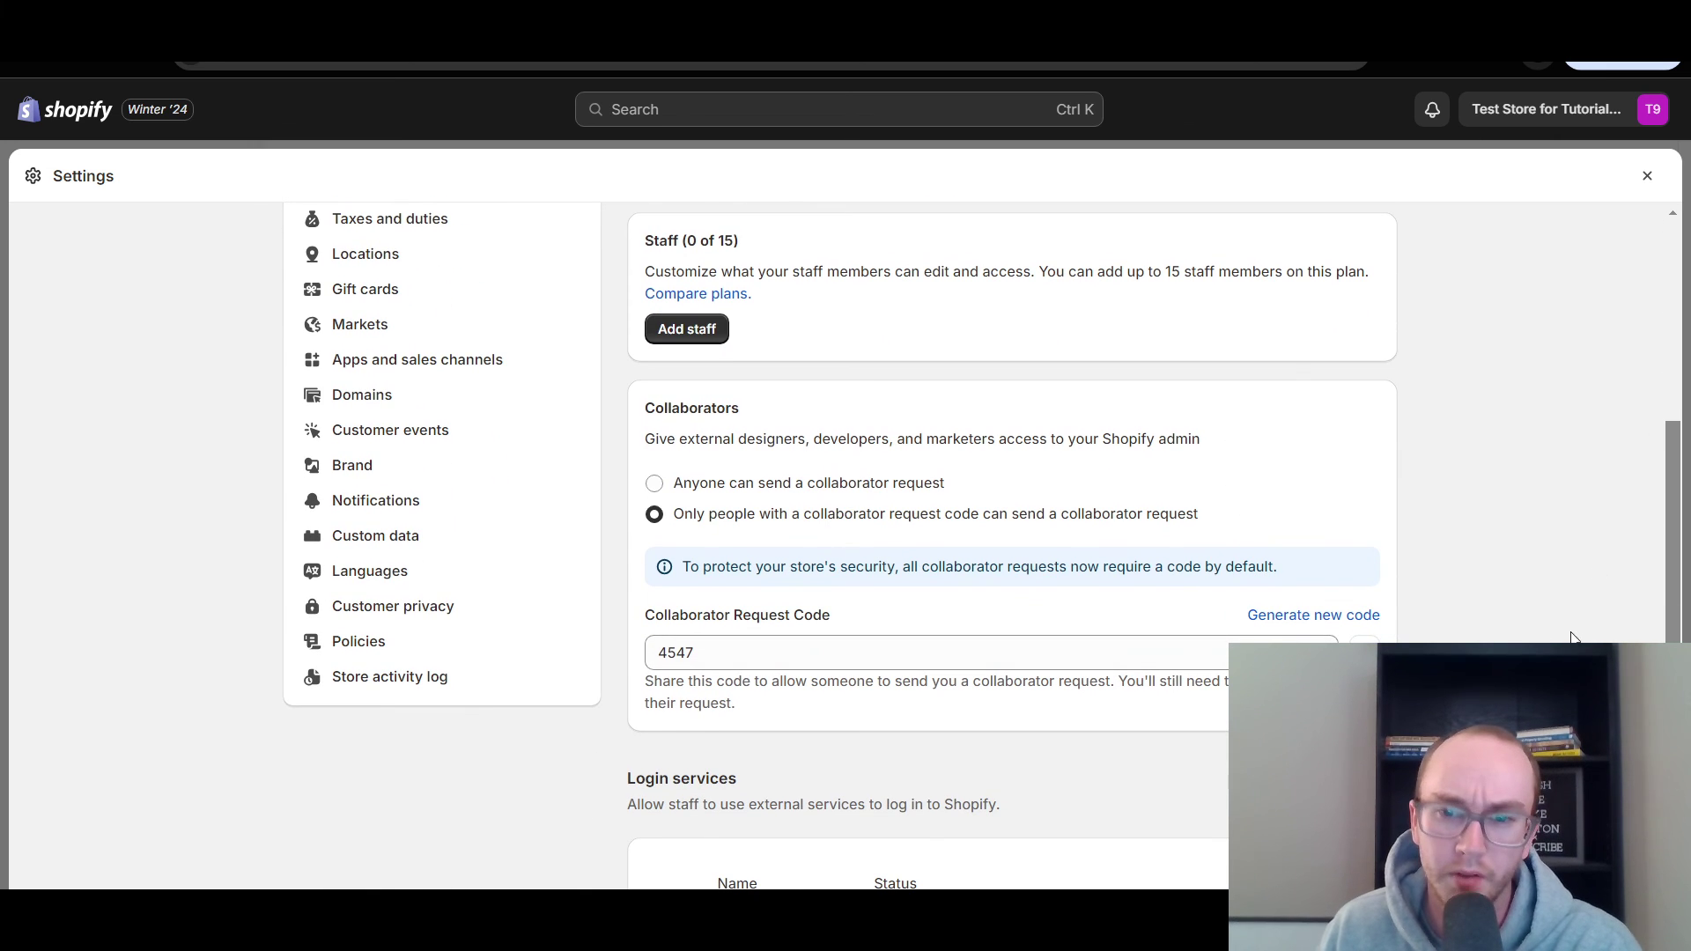
scroll(1512, 616, "up", 1)
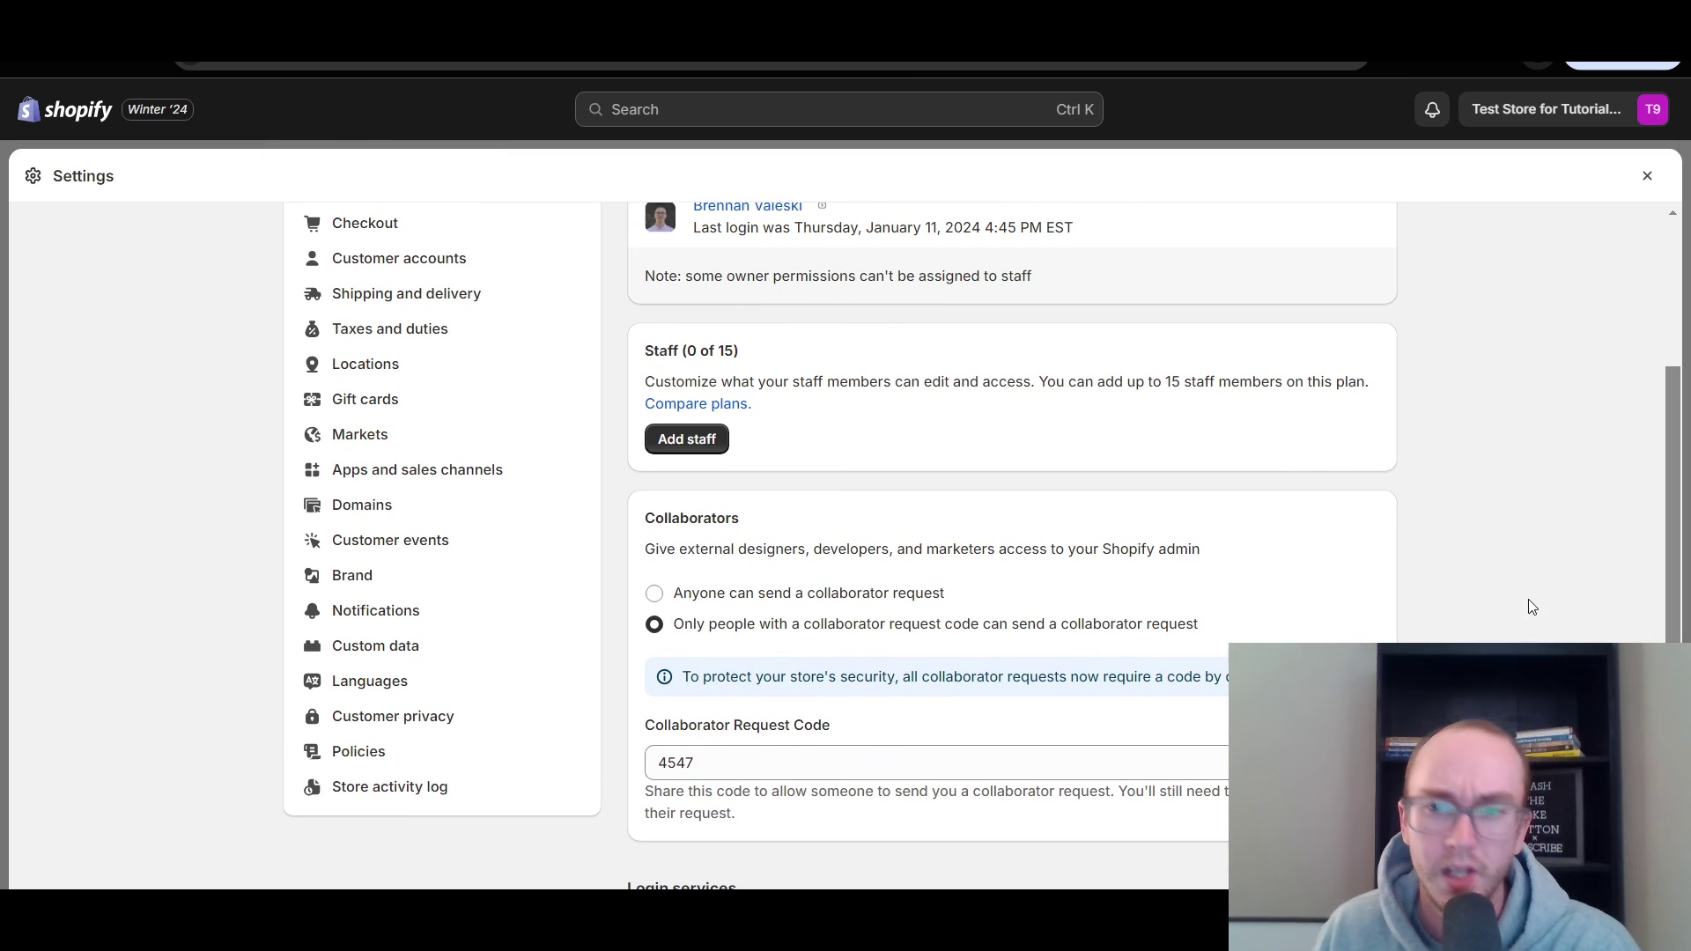
scroll(1677, 540, "up", 1)
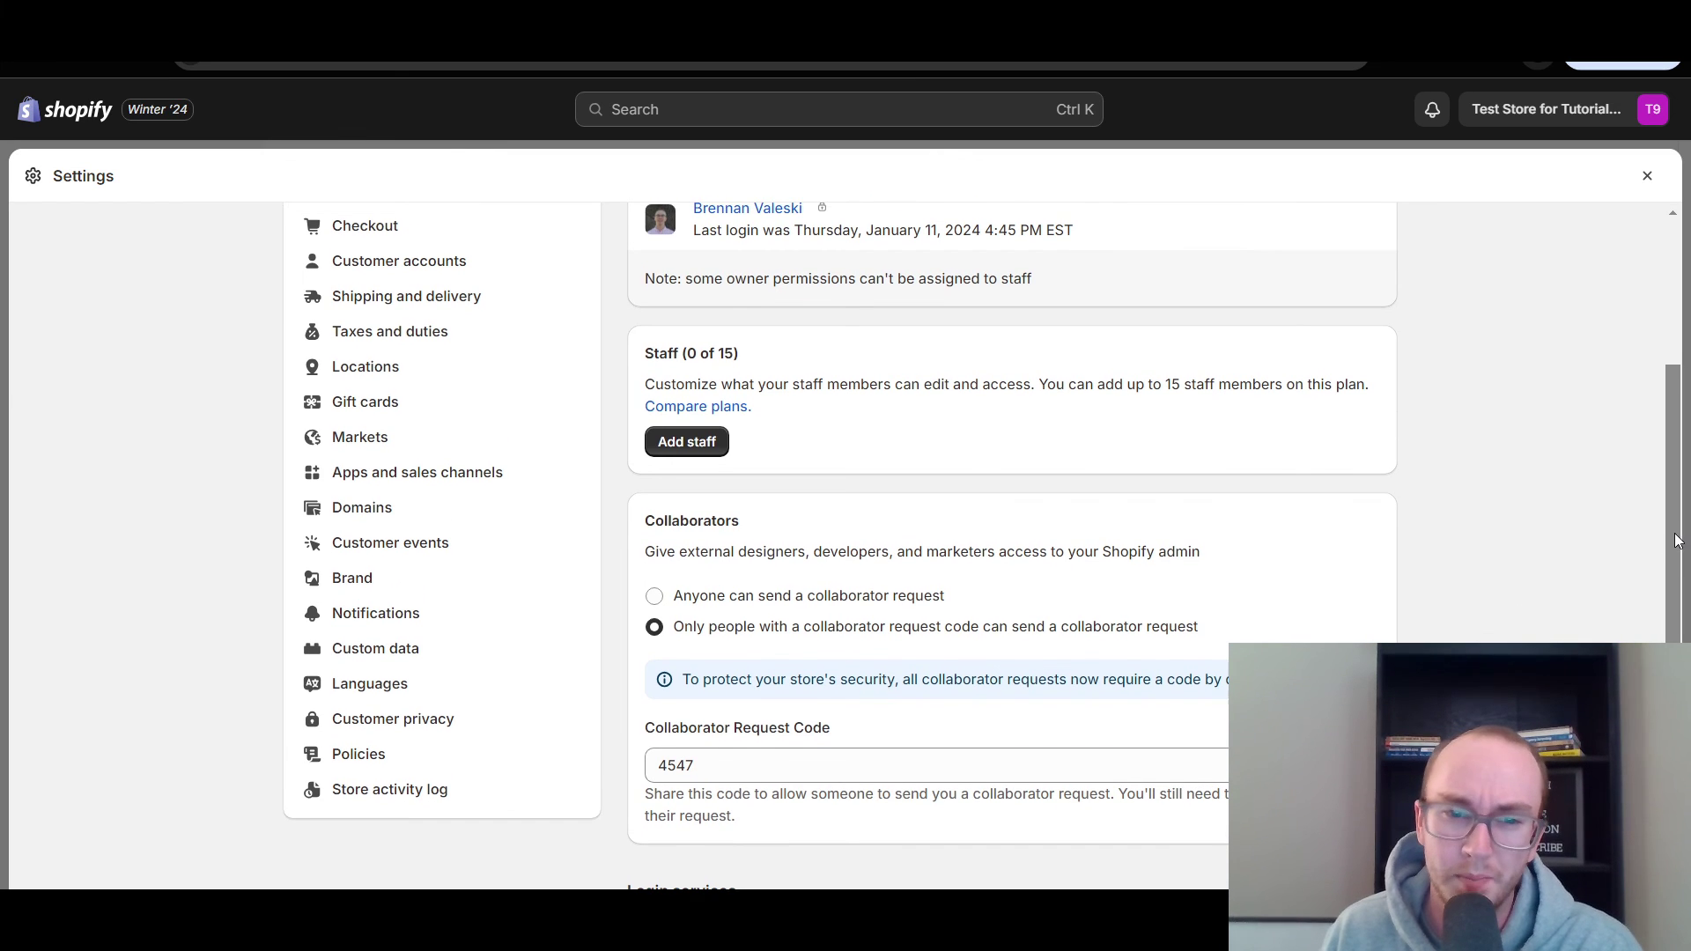
- Highlight the Collaborators description and review the surrounding Users and permissions sections
left_click_drag(679, 552, 1130, 552)
left_click(1514, 553)
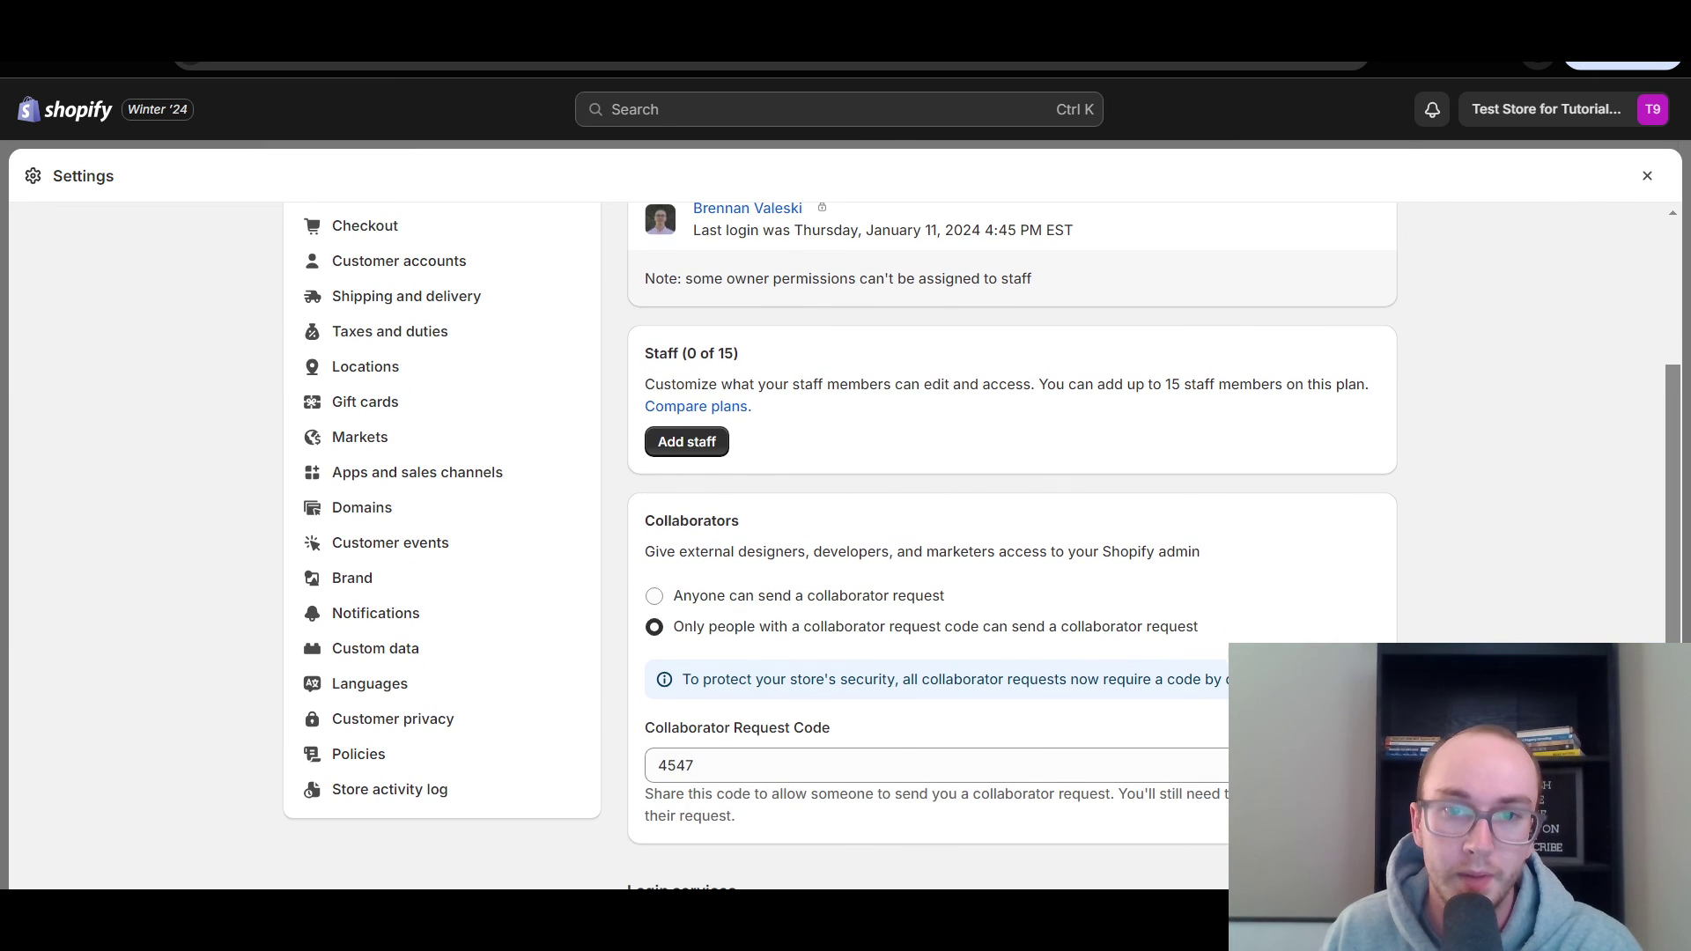
scroll(982, 547, "up", 4)
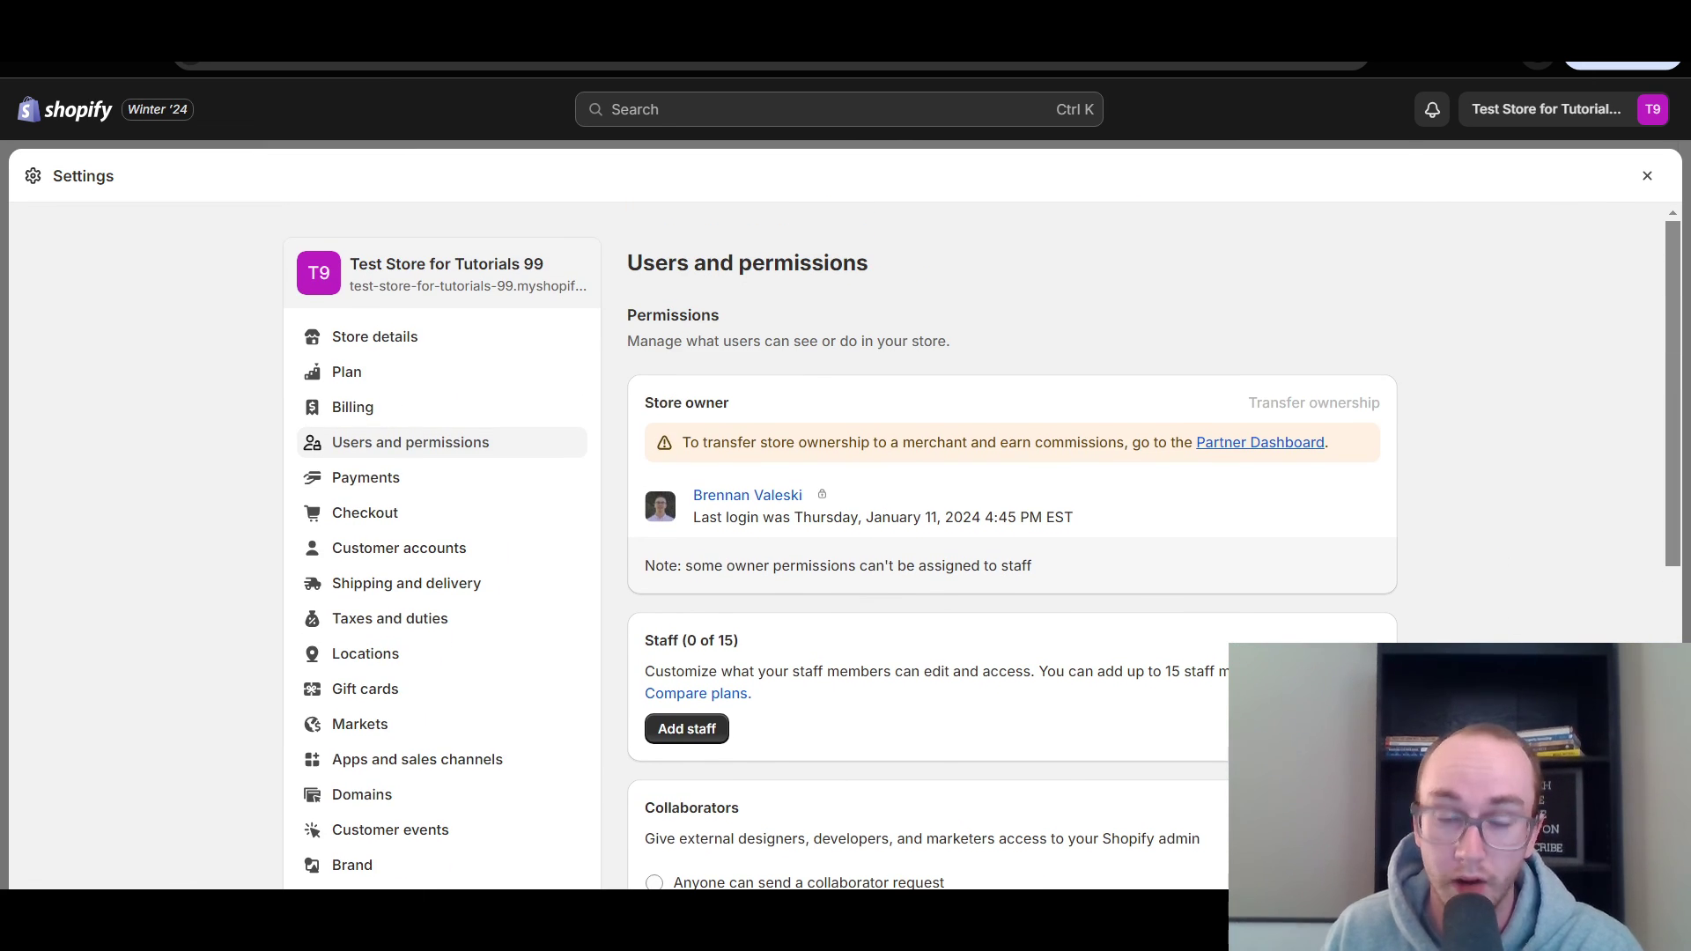
scroll(983, 546, "down", 1)
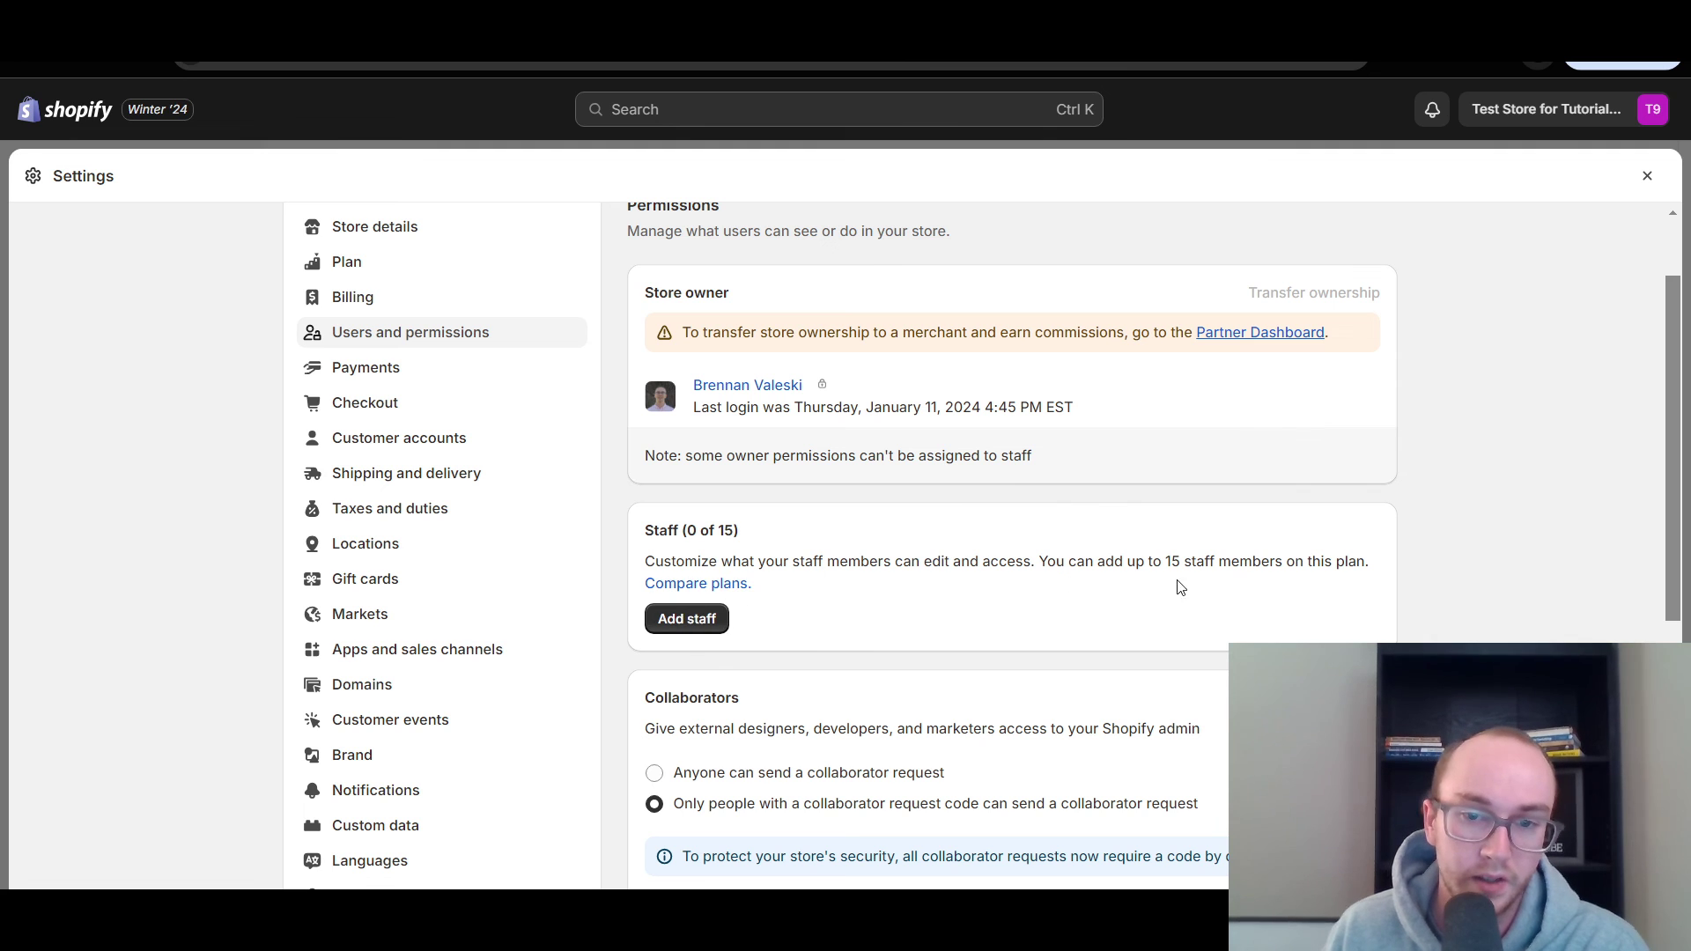
scroll(1459, 564, "up", 2)
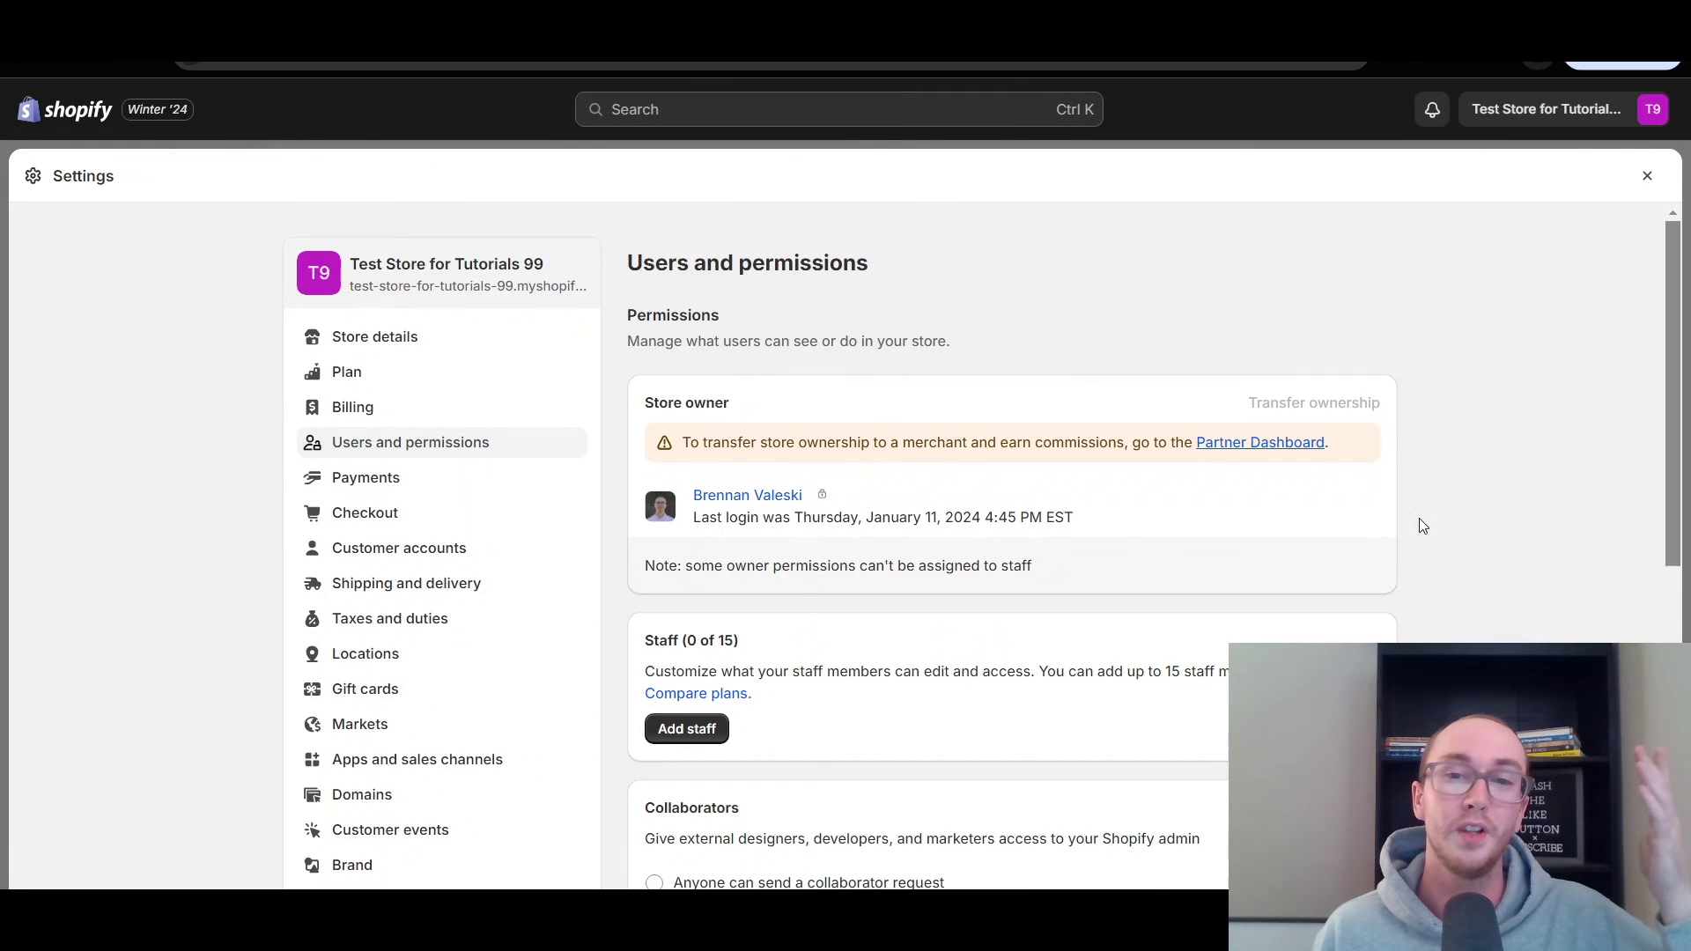
- Close the Settings overlay to return to admin Home with the Setup guide at 3 / 7
left_click(1647, 176)
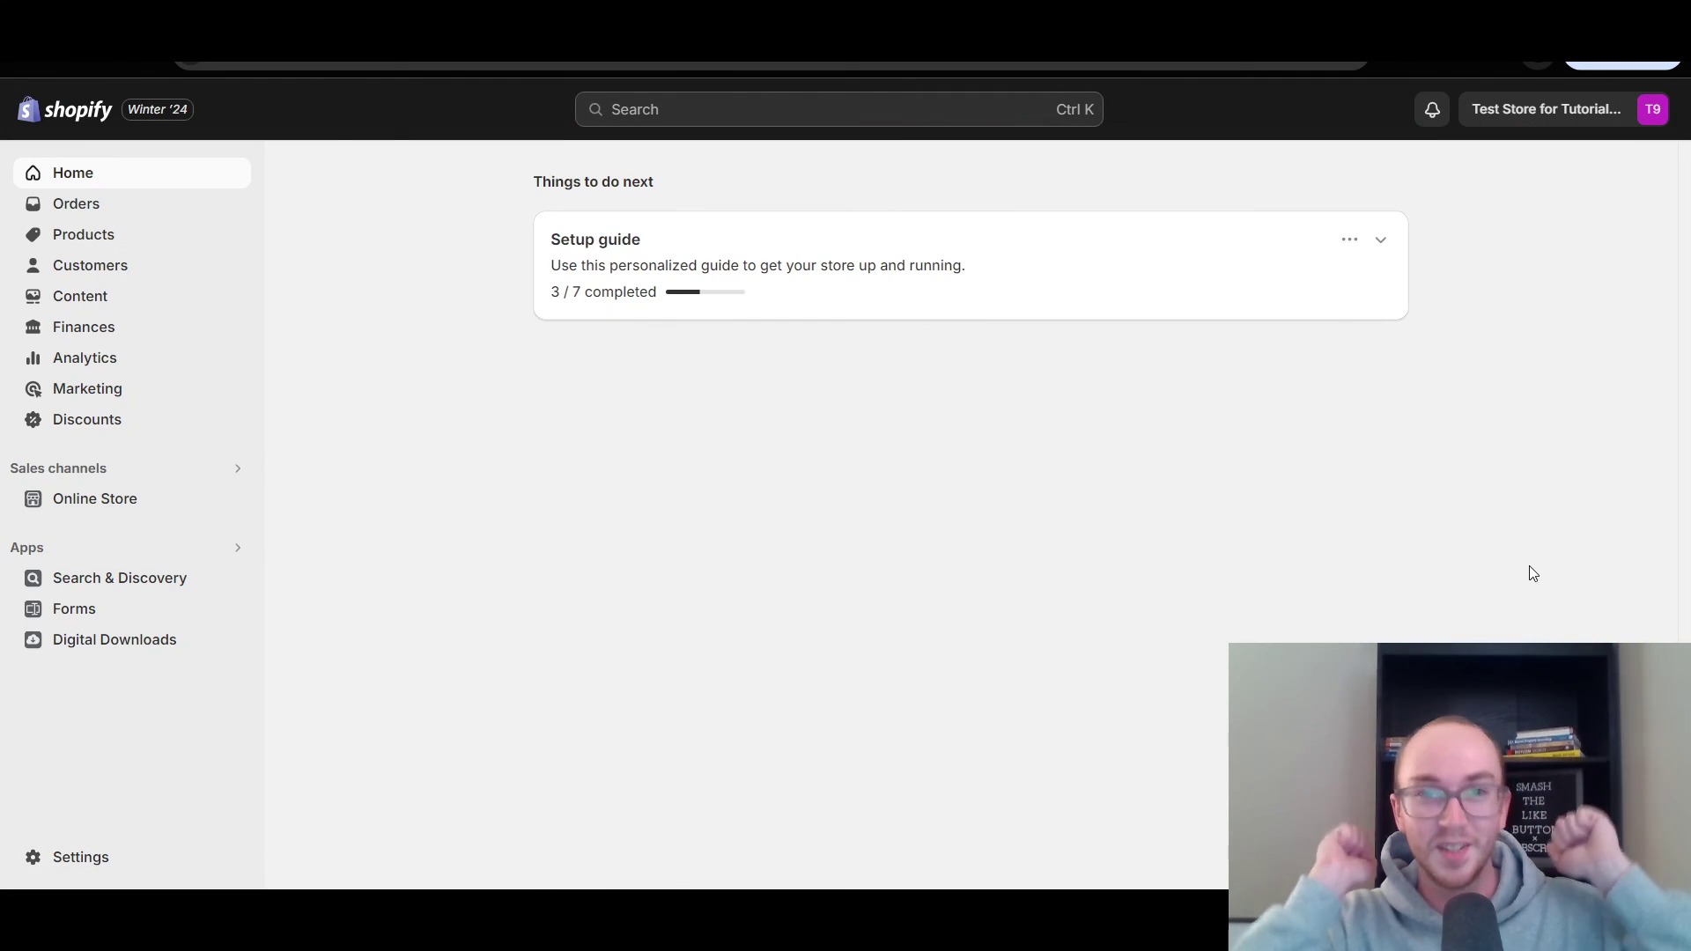